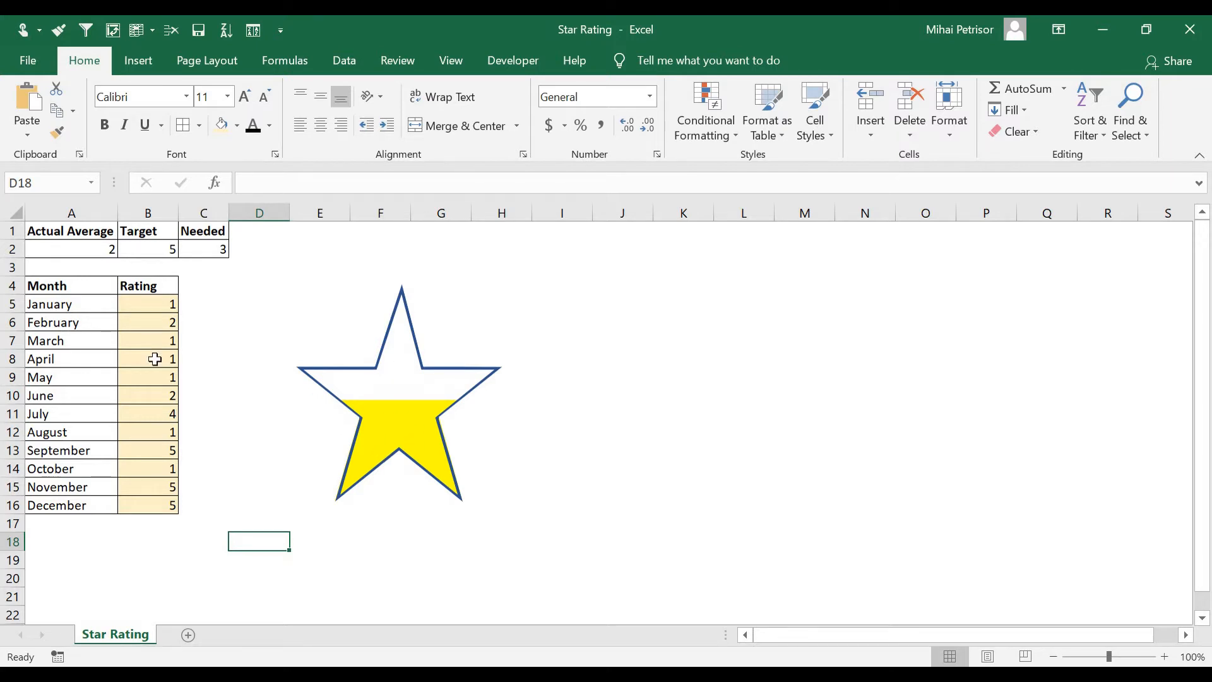
Set the January and March ratings to 5 in the Rating column
click(149, 305)
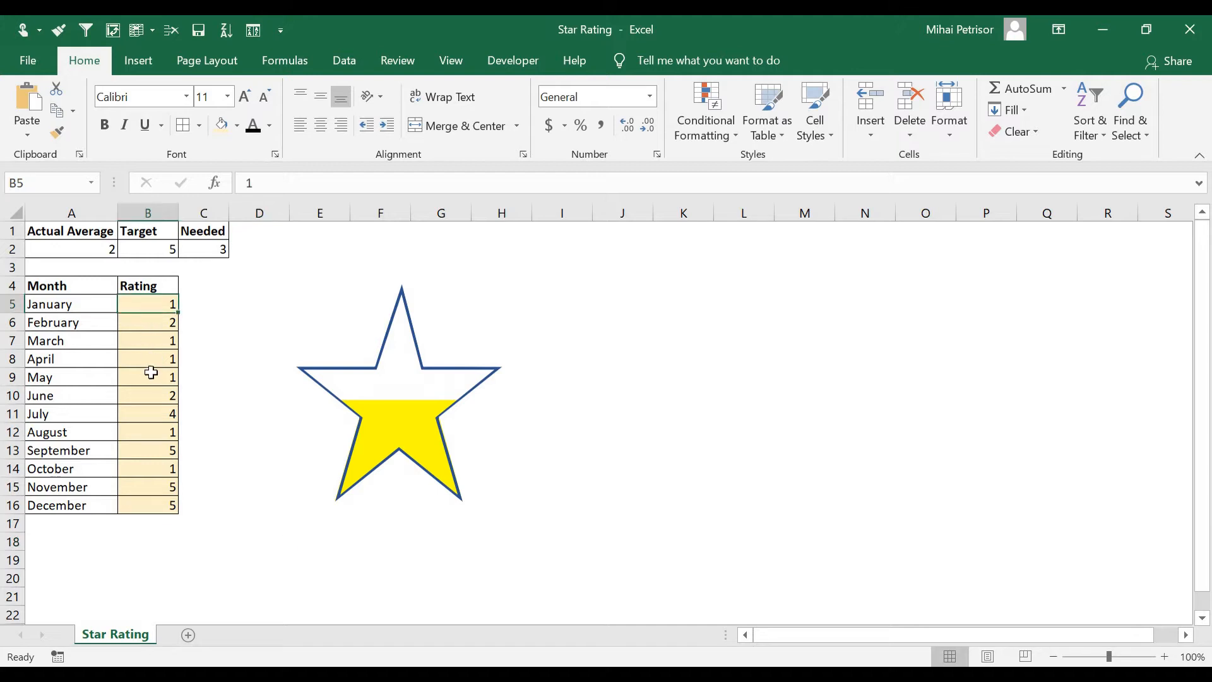
click(151, 361)
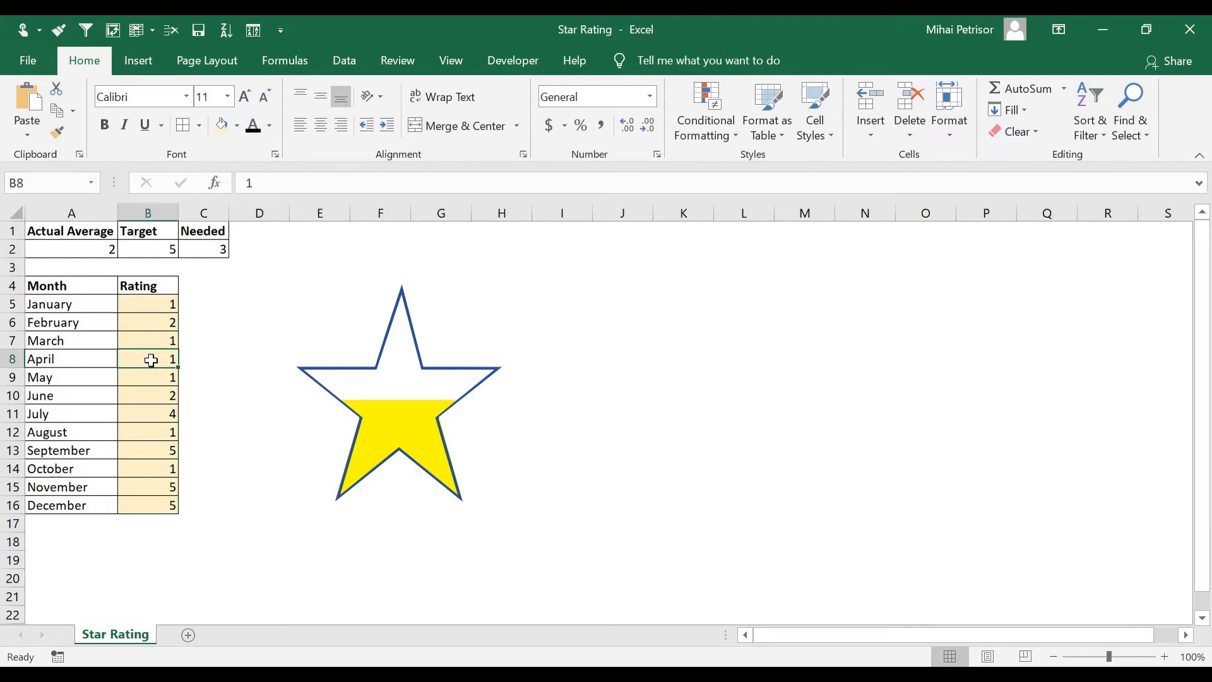
click(93, 309)
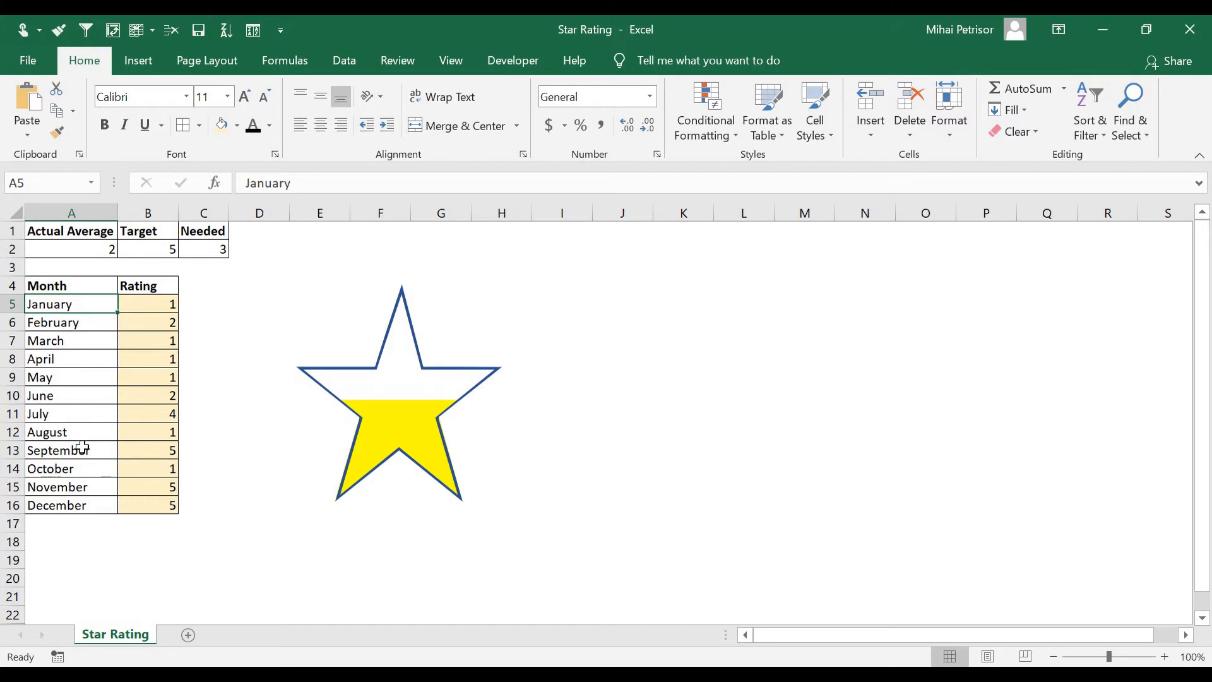
click(136, 453)
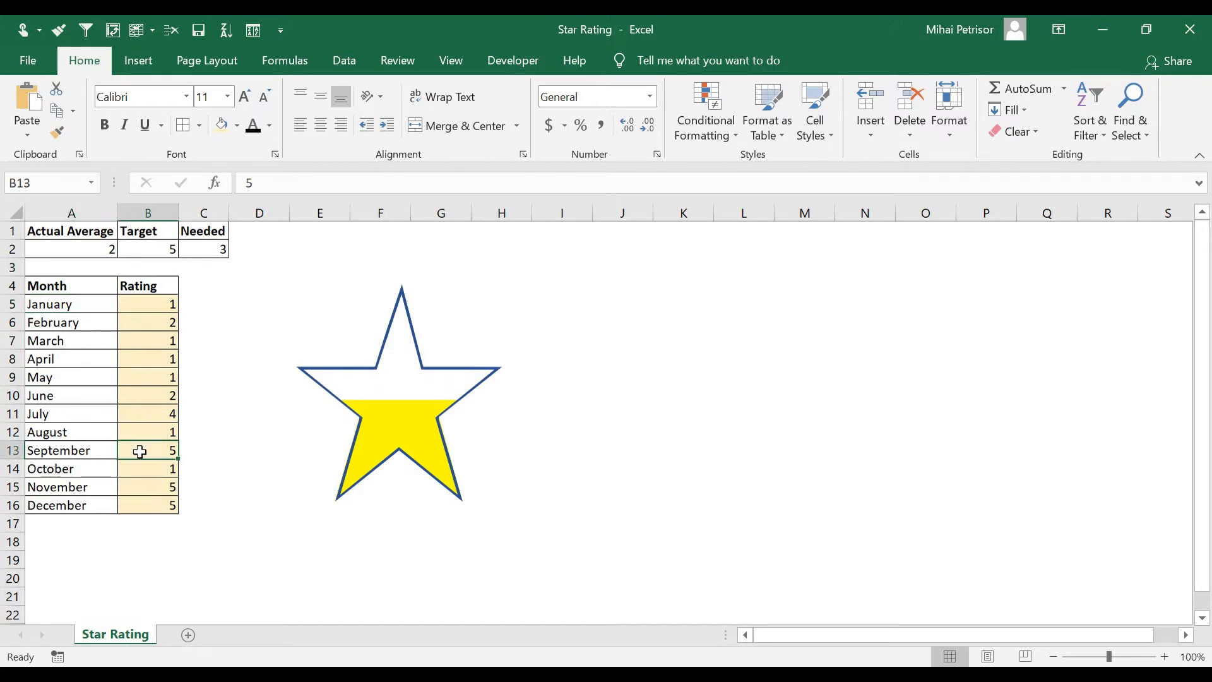
click(159, 305)
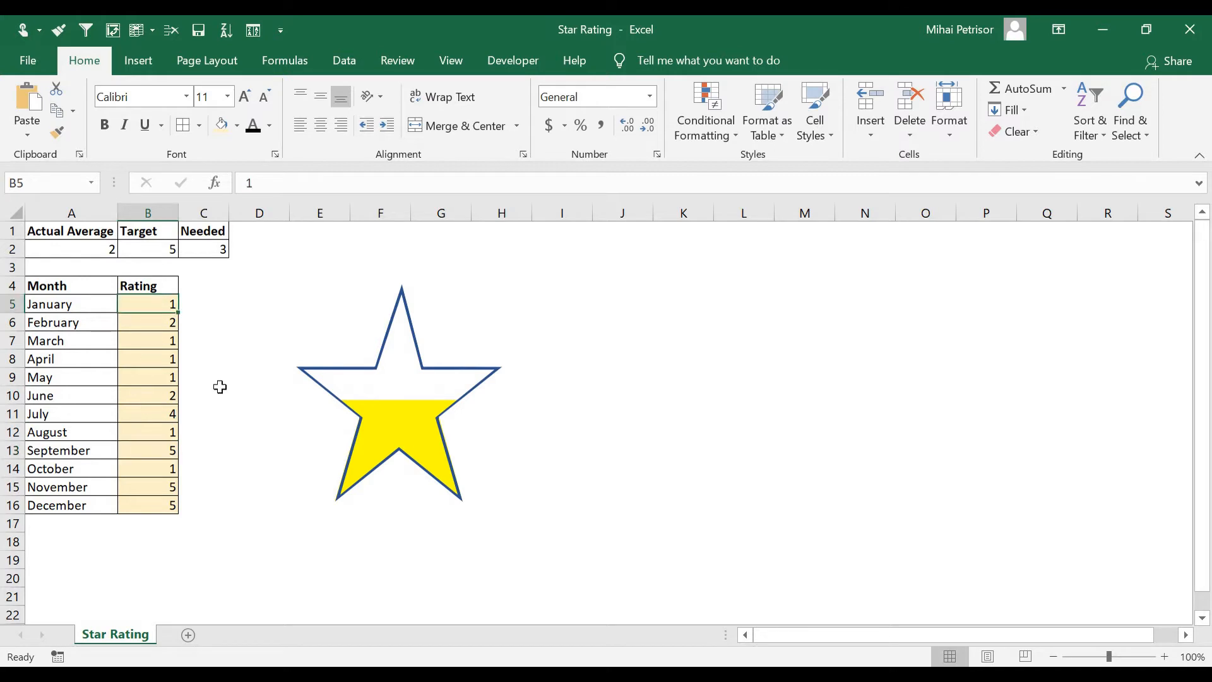
text(5)
key(Return)
Set the August and October ratings to 5
key(Return)
text(5)
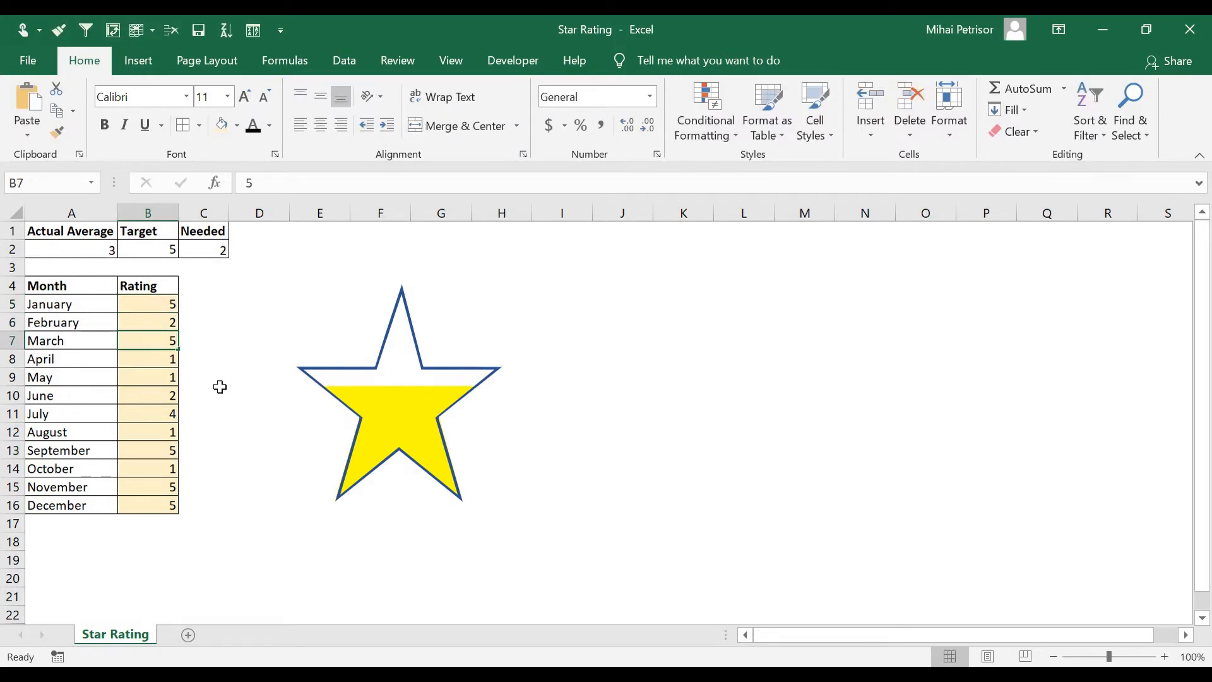
key(Return)
key(Return)
key(Return)
key(Return)
key(Return)
text(5)
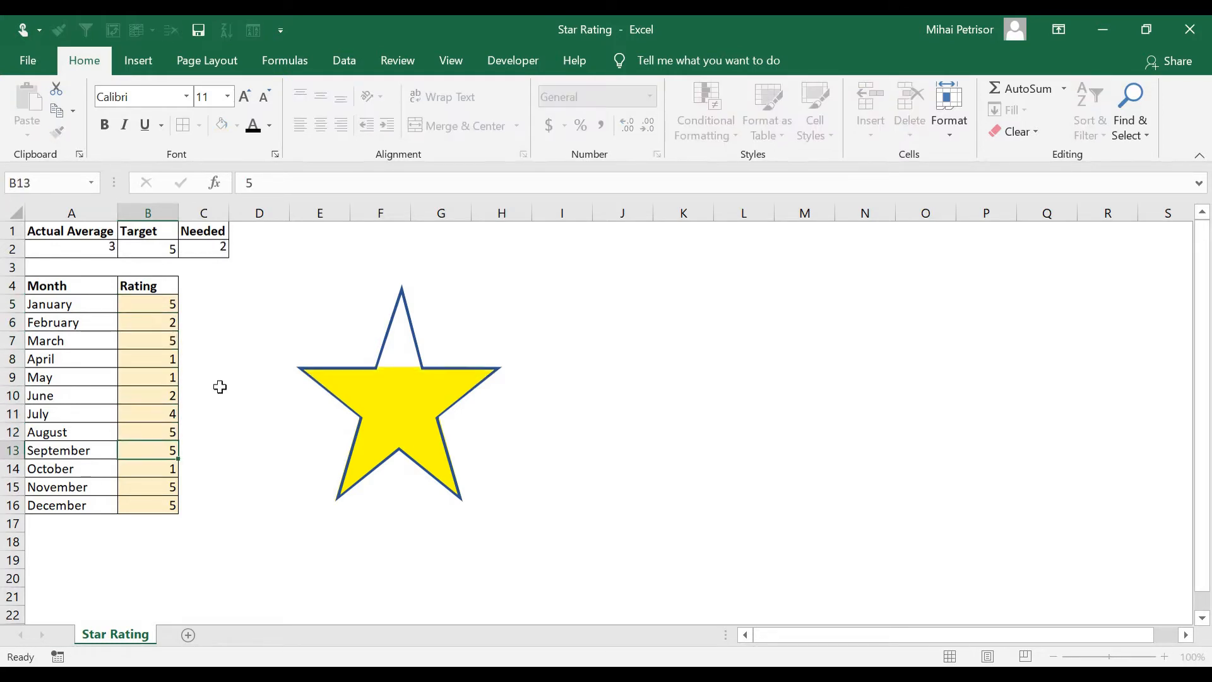
key(Return)
key(Return)
text(5)
key(Return)
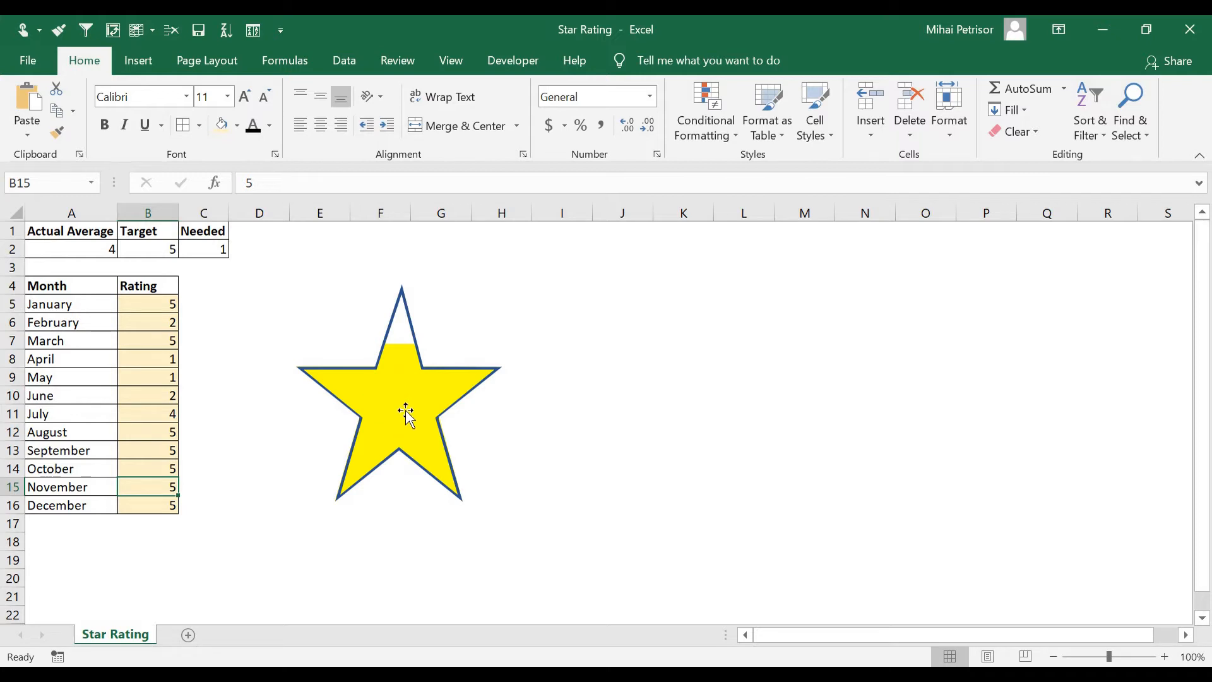
Review the Actual Average, Target and Needed cells and the monthly rating range
click(94, 253)
drag(154, 306, 146, 490)
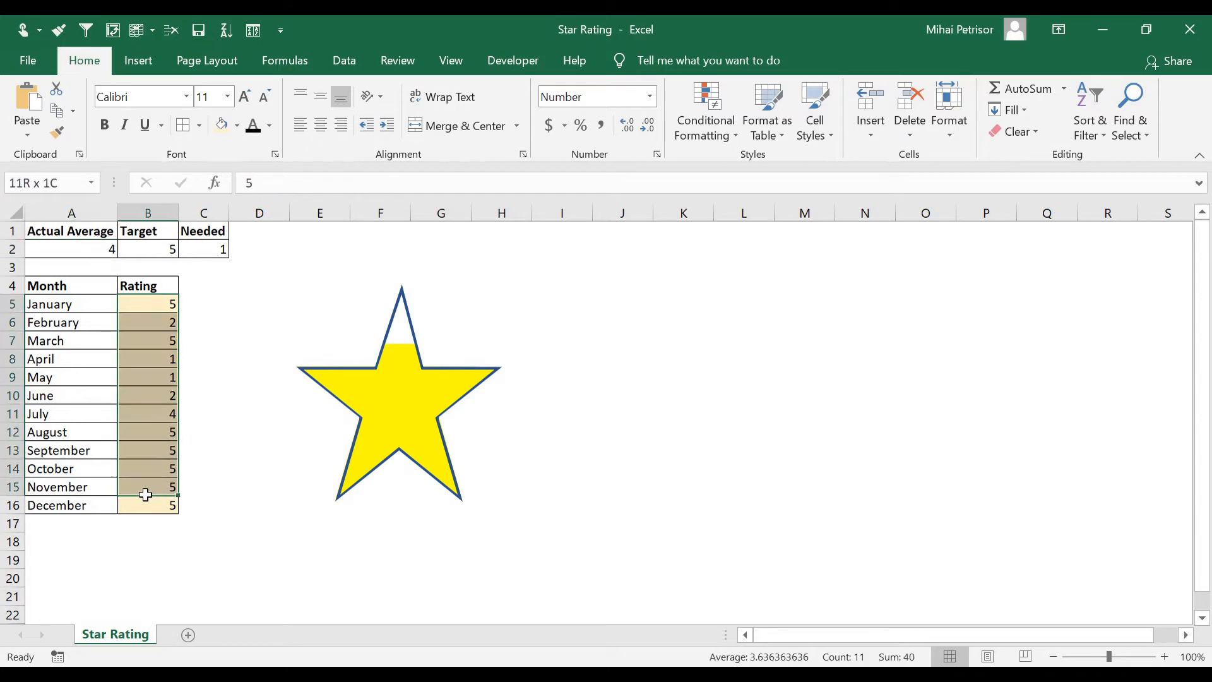
click(148, 248)
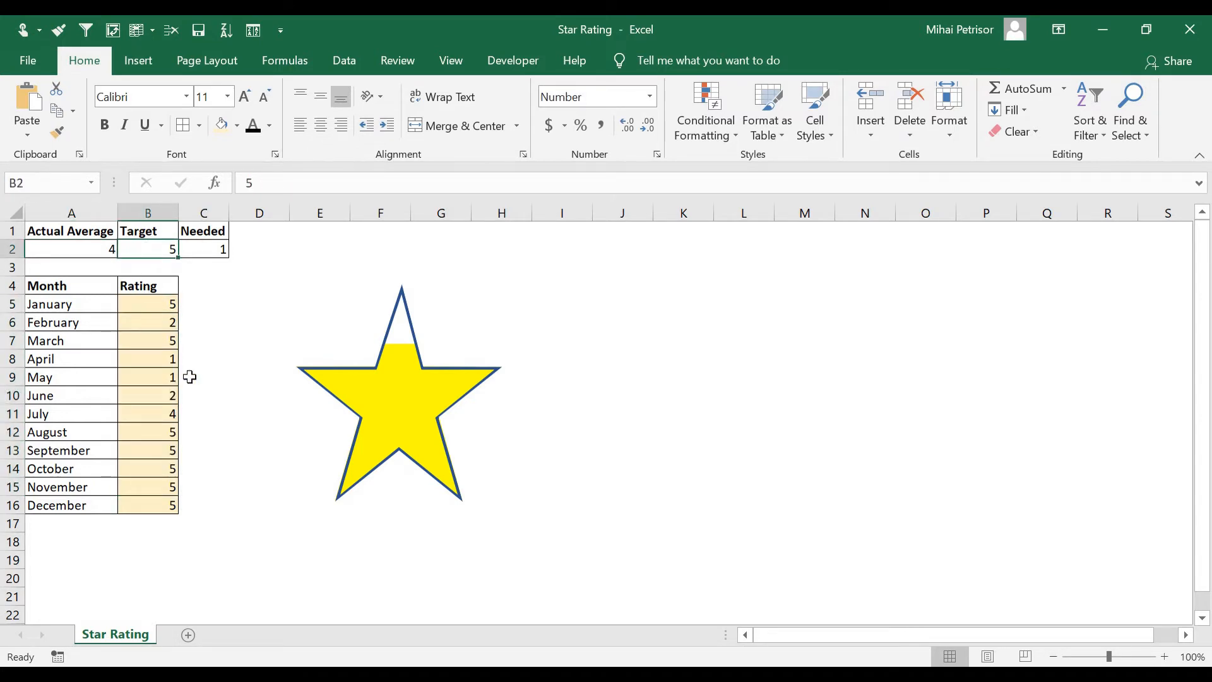
click(211, 252)
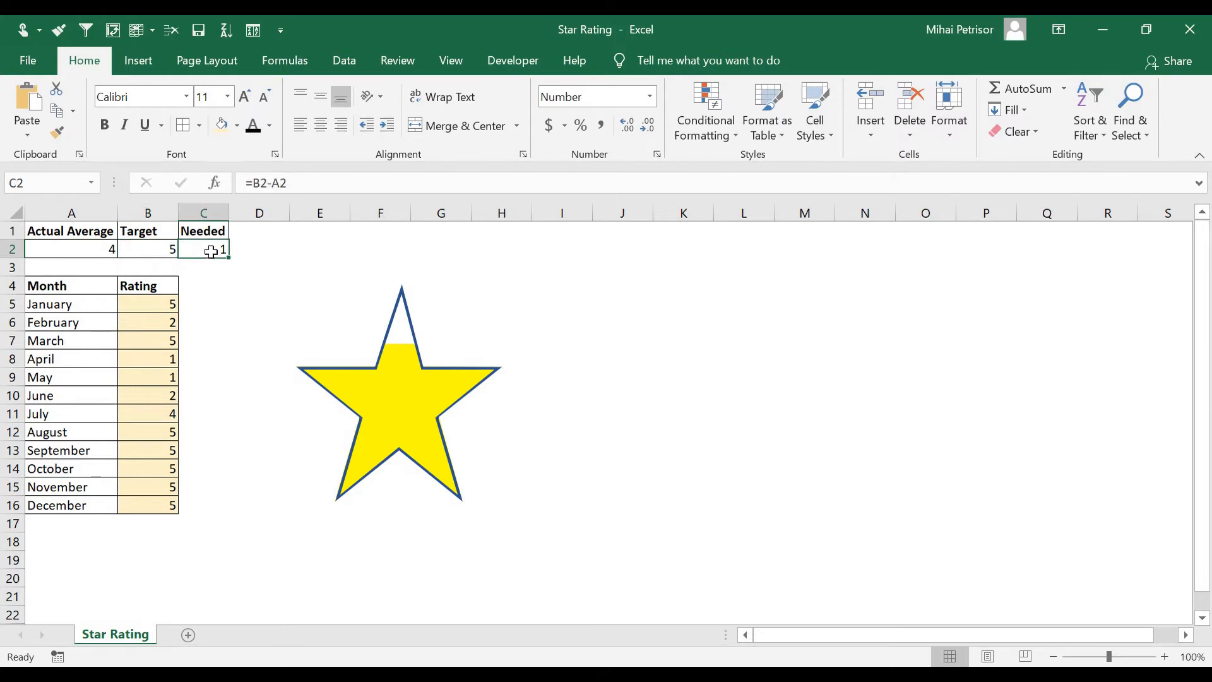
click(226, 357)
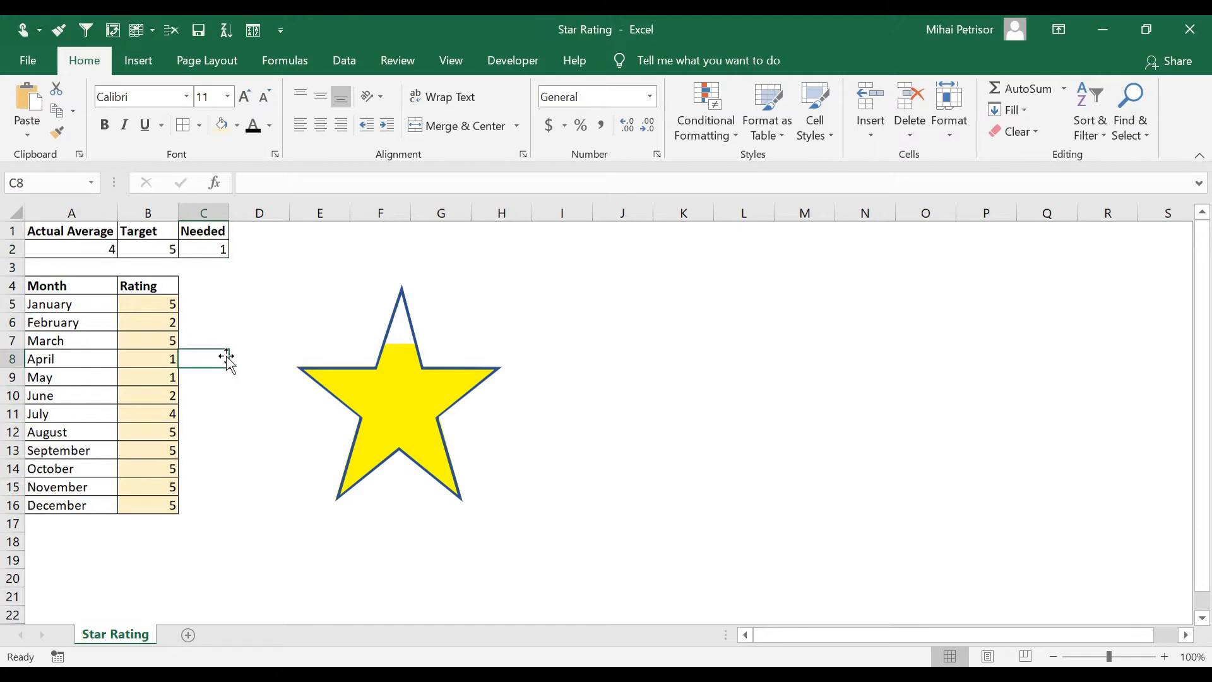
Add a new worksheet and hide its gridlines
click(188, 636)
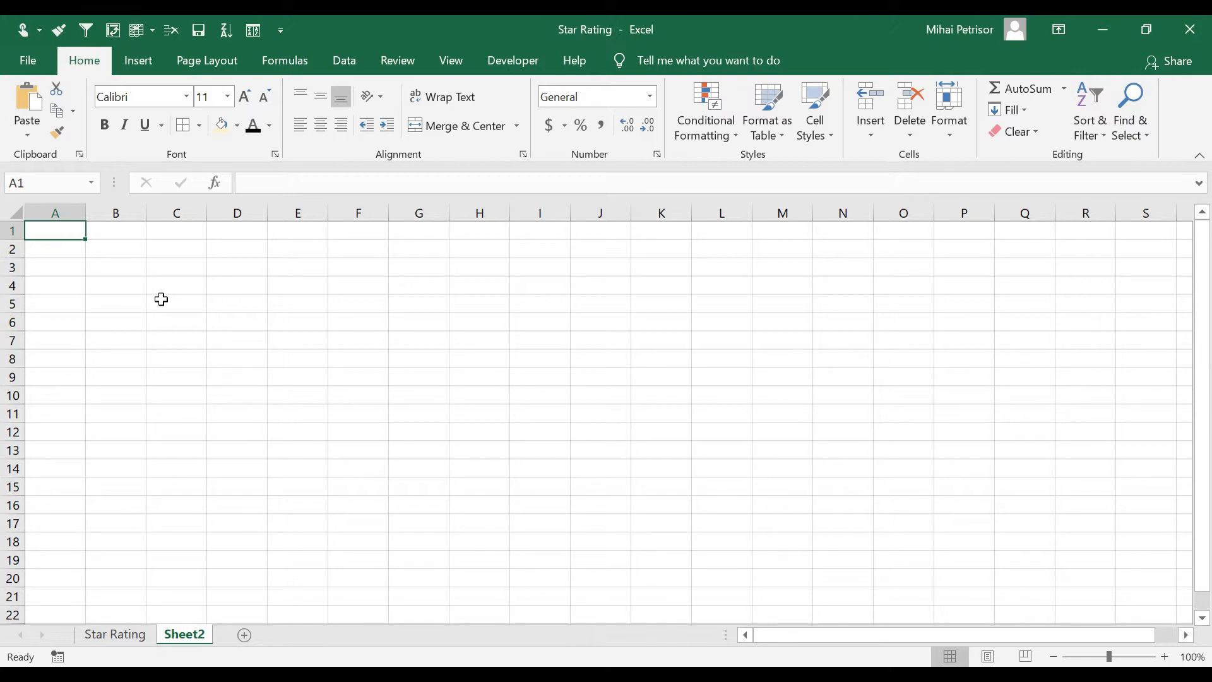
click(19, 215)
click(452, 61)
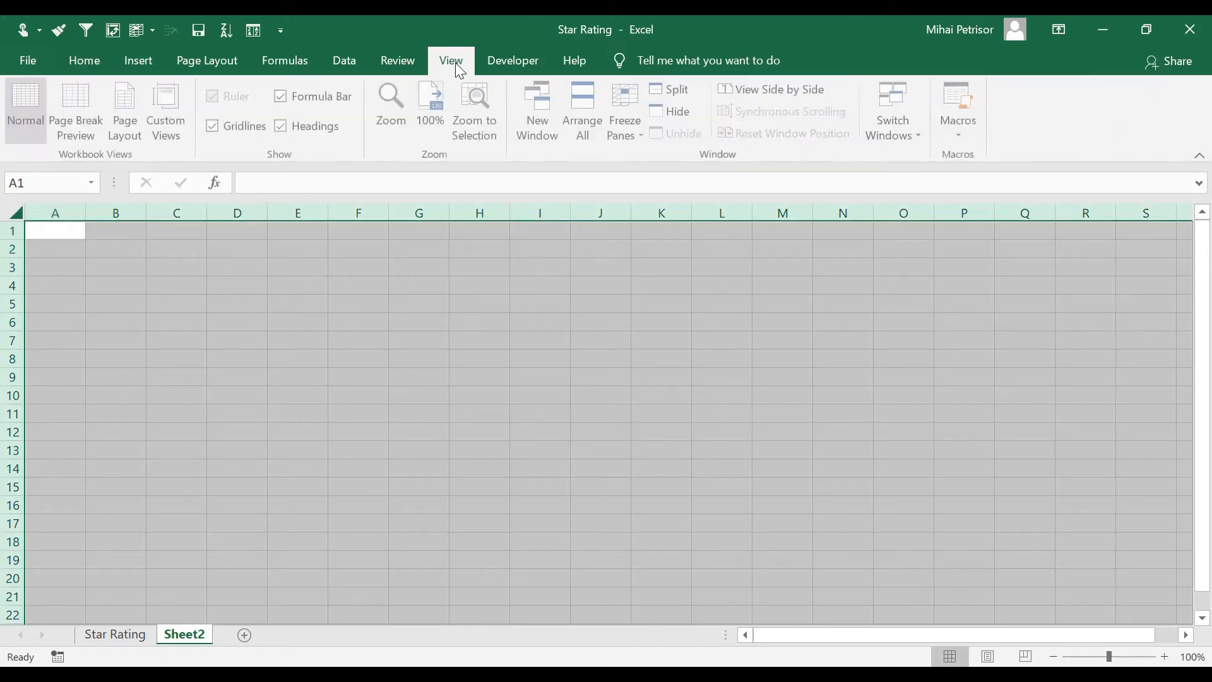
click(260, 127)
click(241, 330)
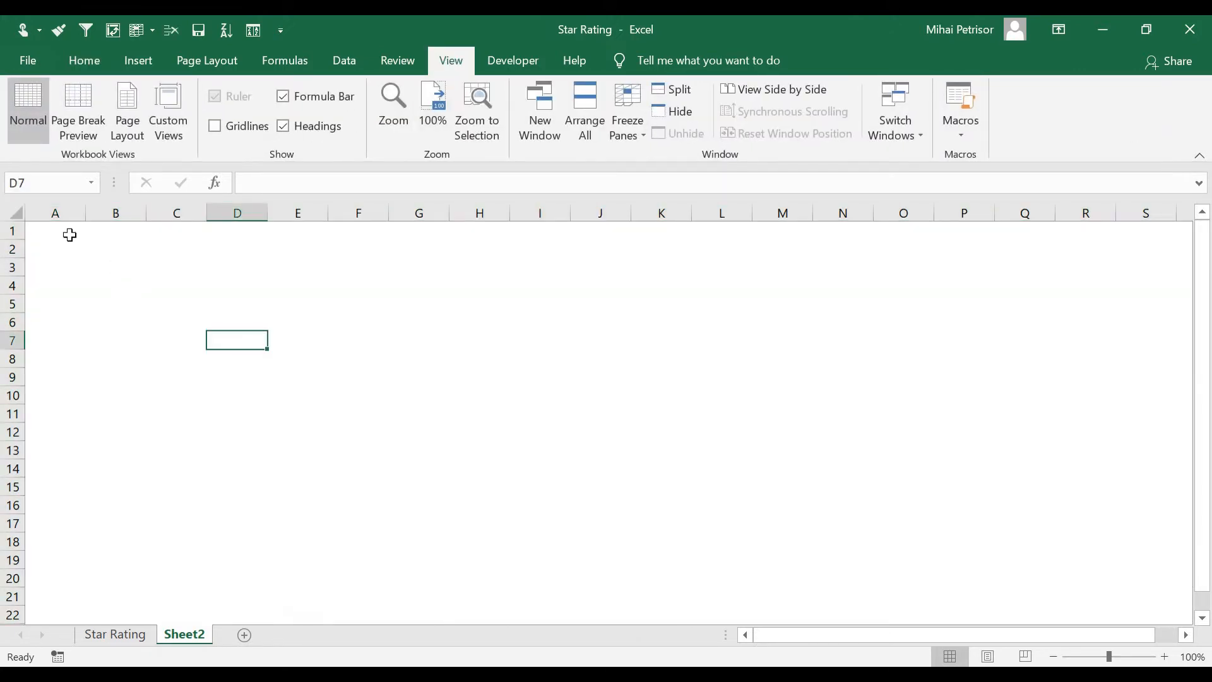
Add borders to cells A1 to C1 on the new sheet
drag(65, 231, 177, 231)
click(75, 61)
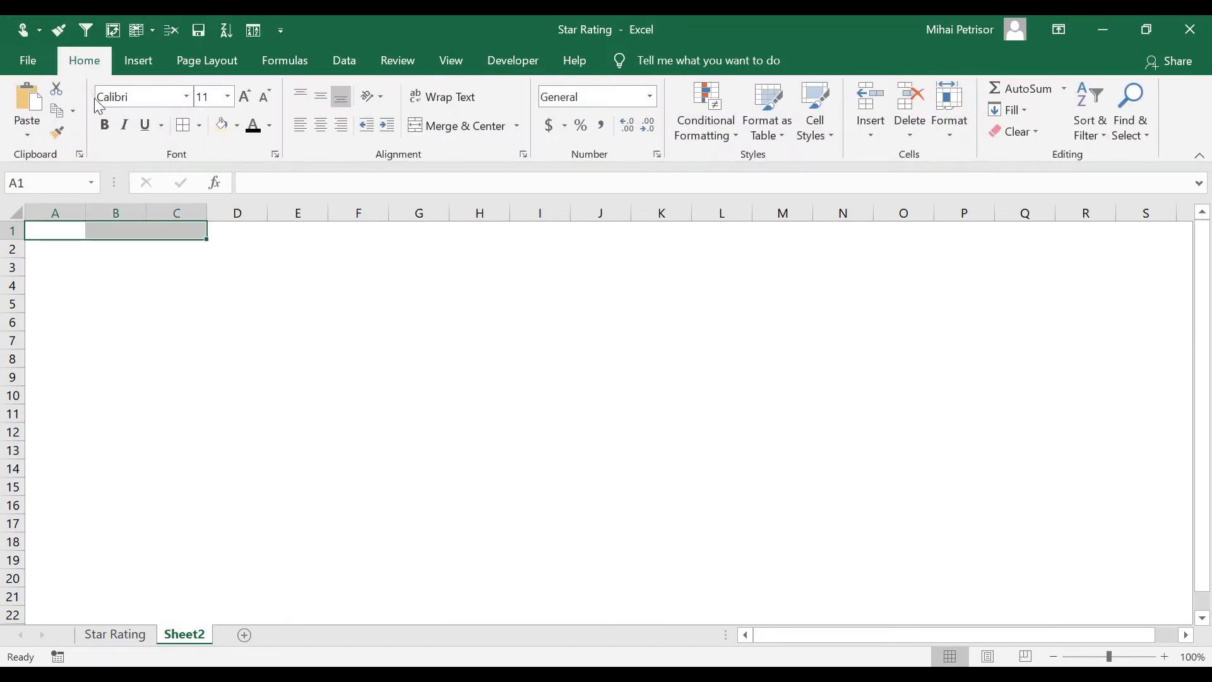
click(59, 230)
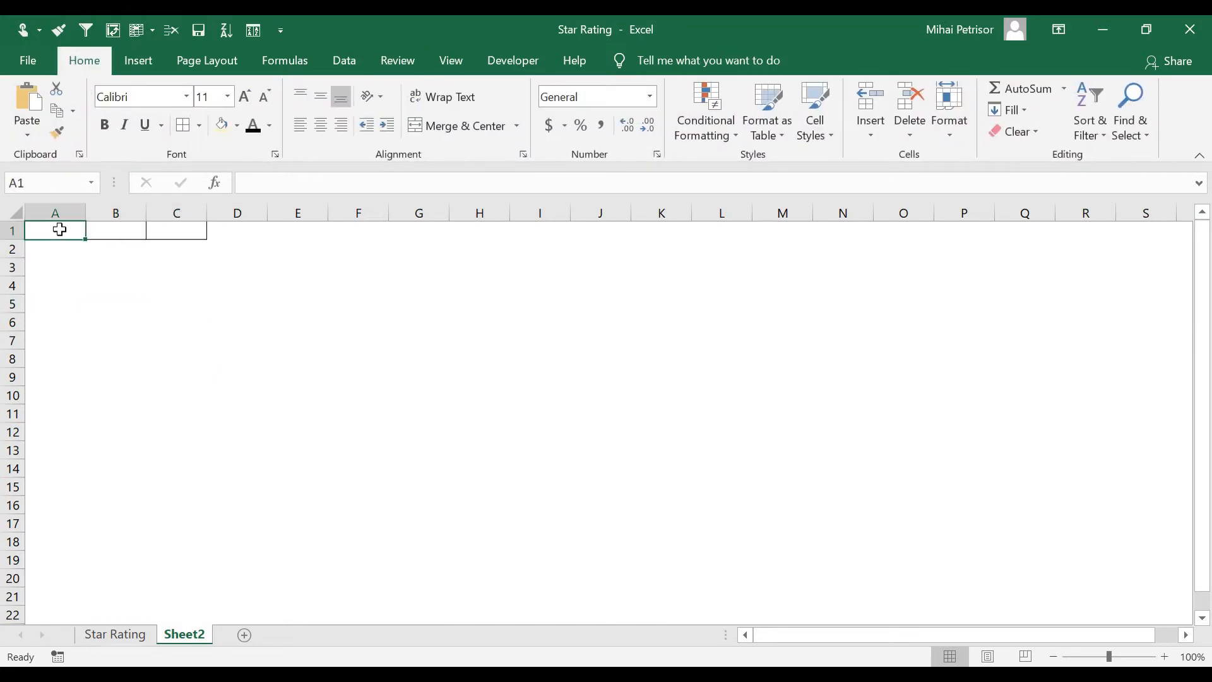
Enter the header Actual Average in A1 and autofit column A's width
text(Average)
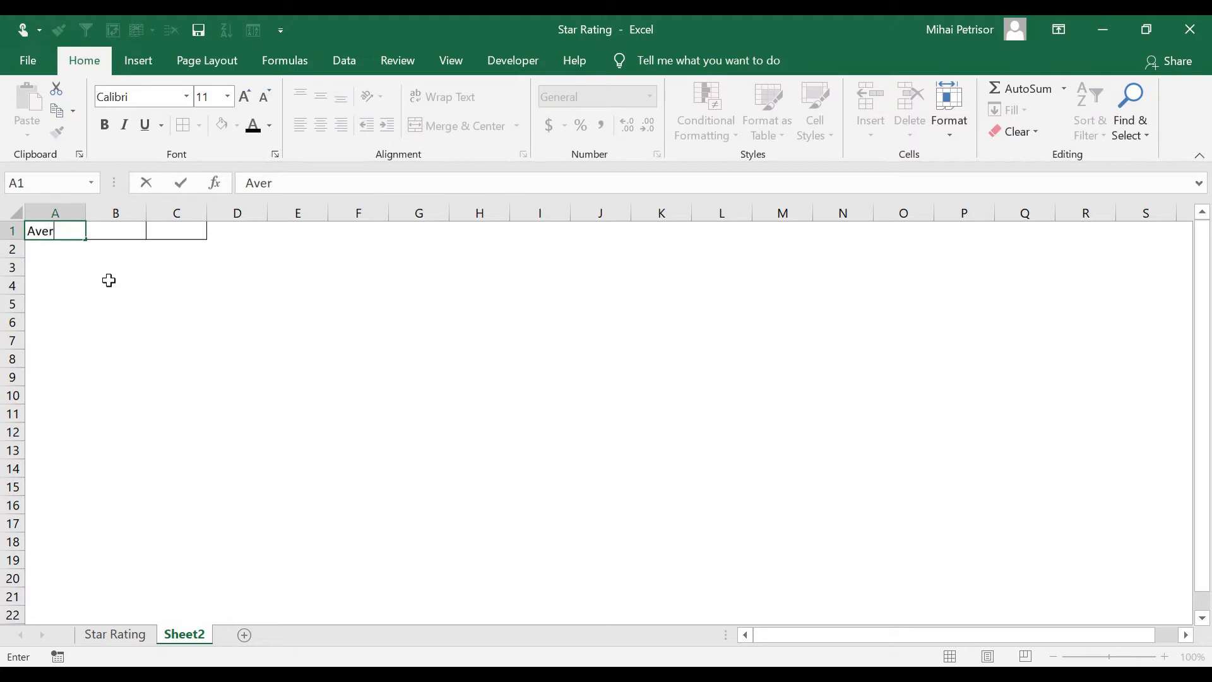
key(Tab)
click(67, 231)
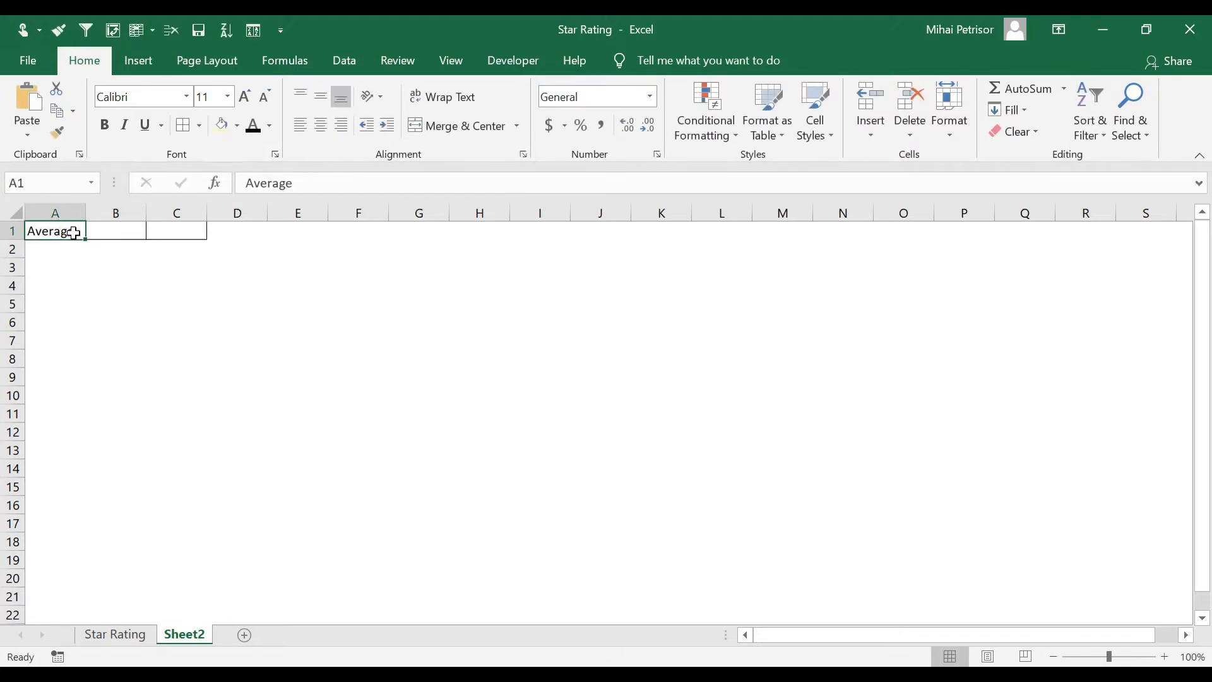
text(Actual)
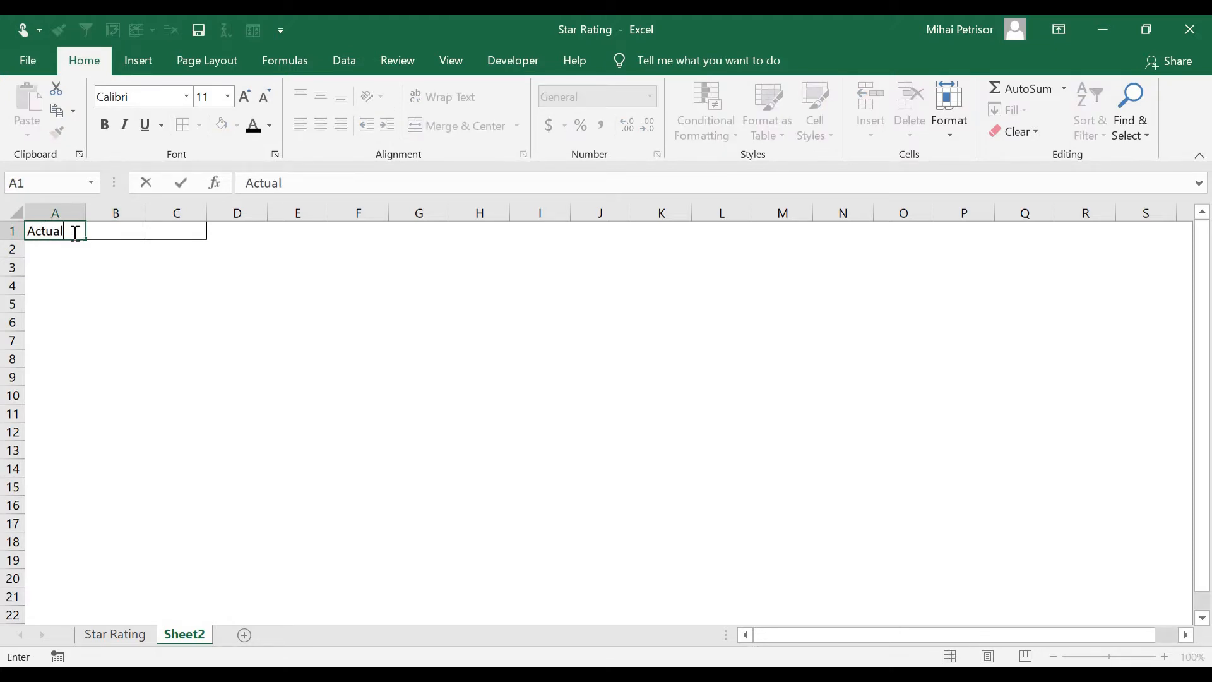
text( Average)
key(Tab)
click(62, 303)
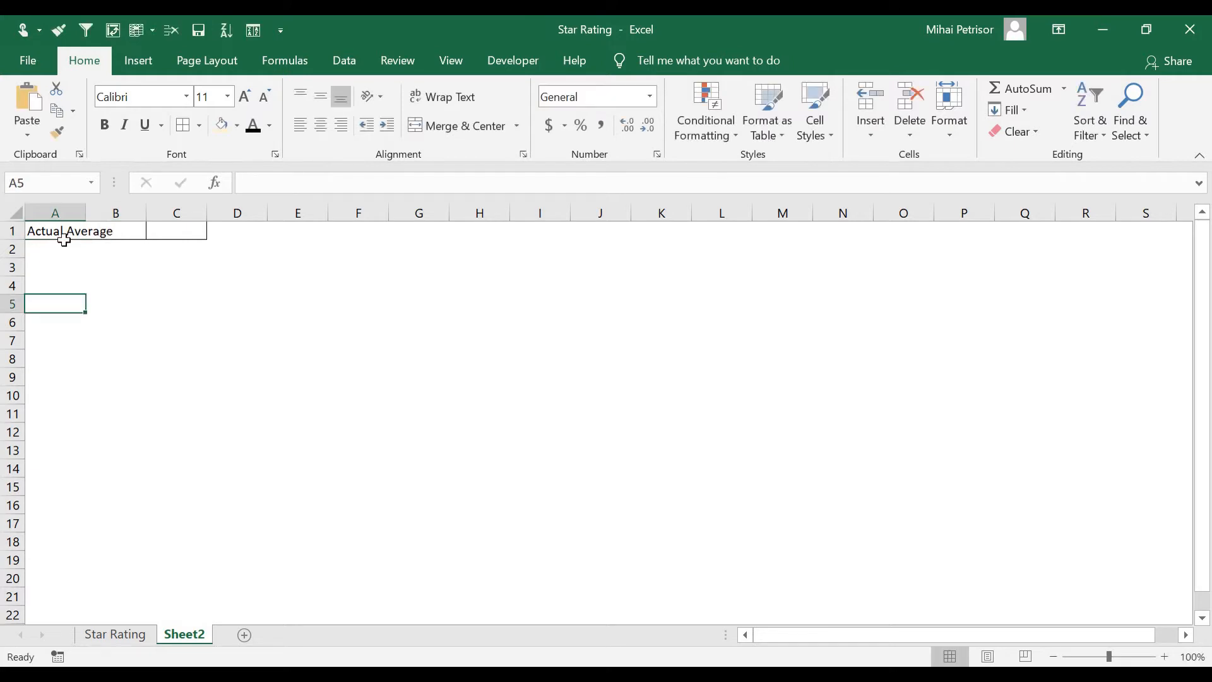
double_click(90, 208)
Enter the headers Target in B1 and Needed Value in C1, then autofit column C
click(144, 232)
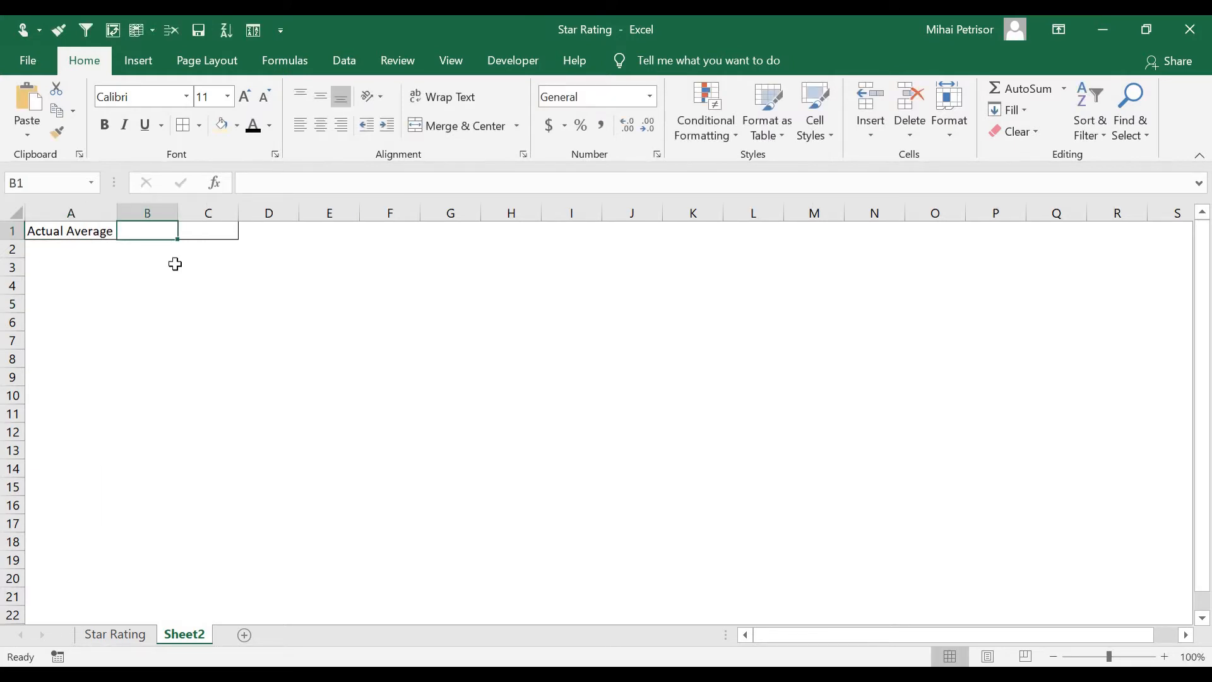
text(Target)
key(Tab)
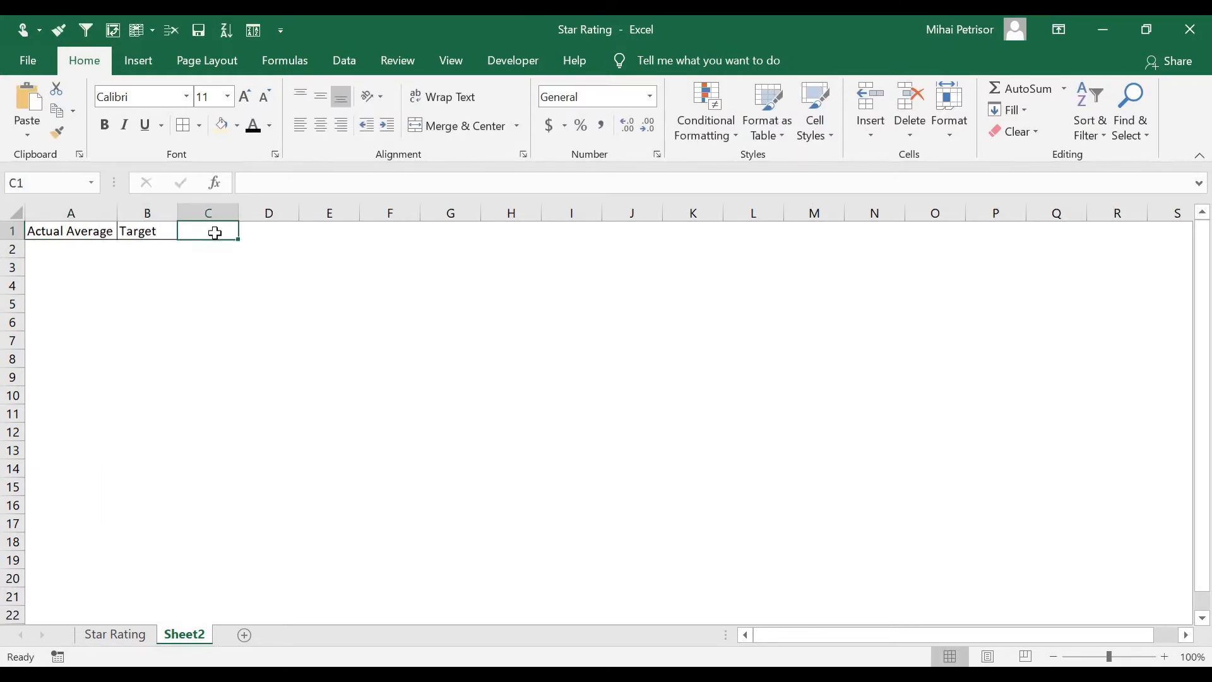
text(Neede)
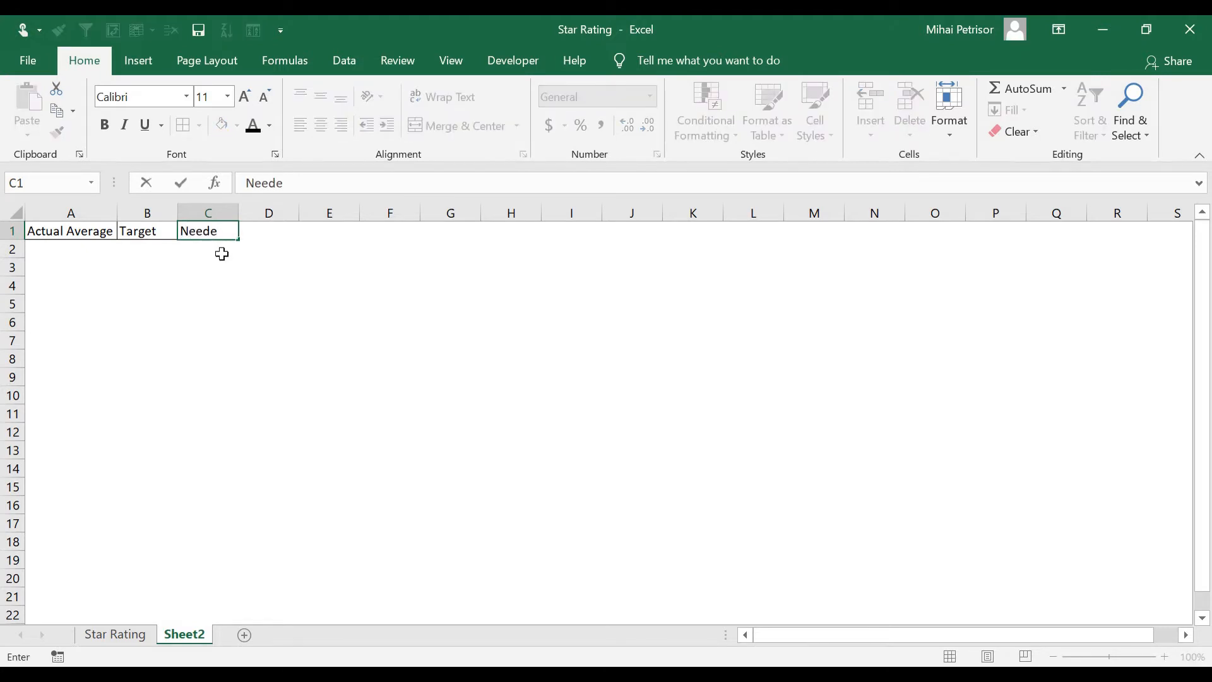
text(d Value)
click(242, 307)
double_click(240, 213)
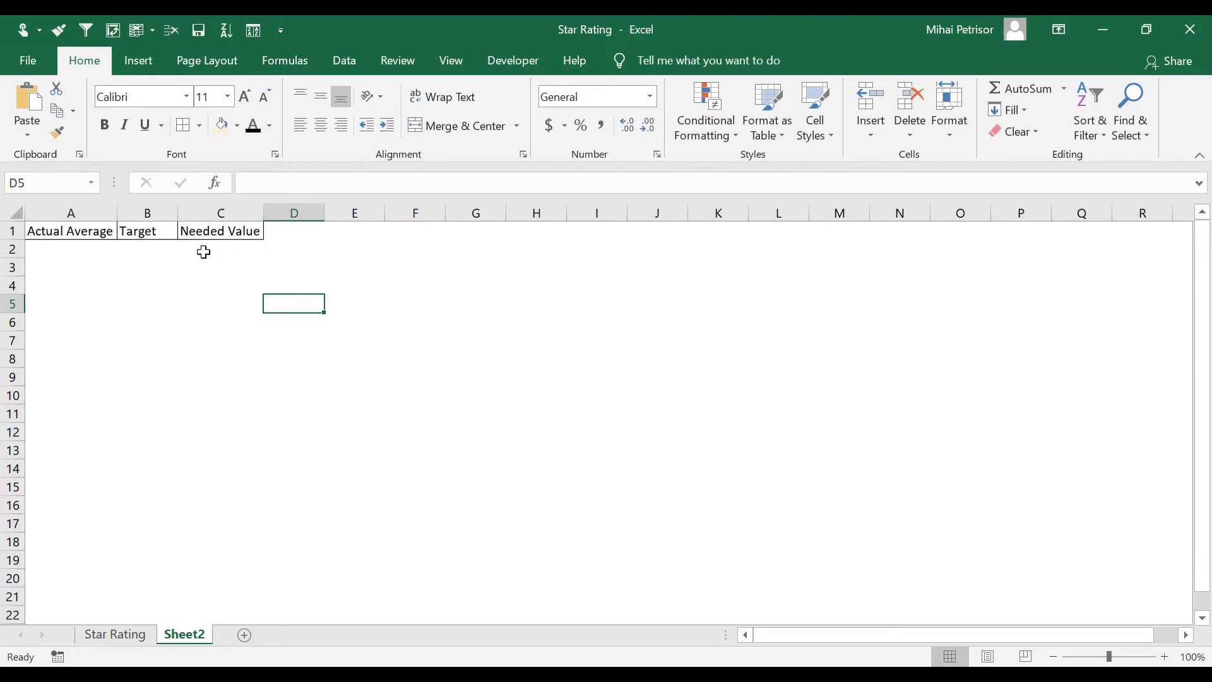
Add borders to cells A2 to C2
drag(203, 252, 67, 247)
click(187, 124)
click(199, 354)
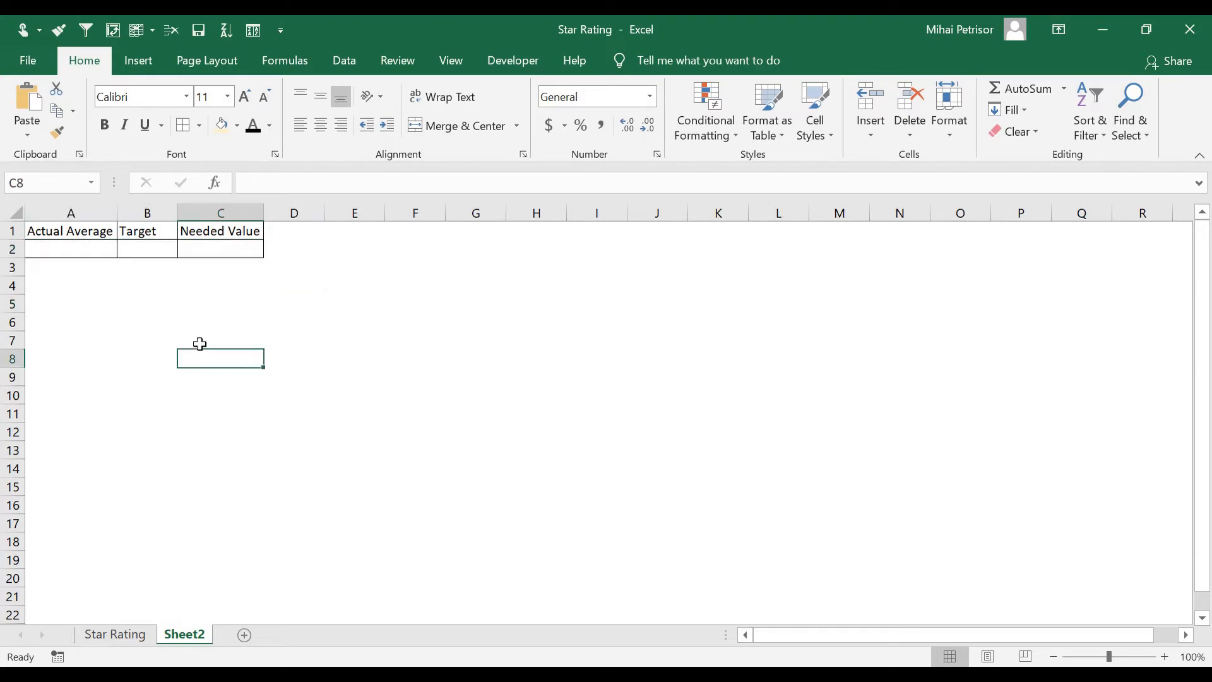
click(210, 253)
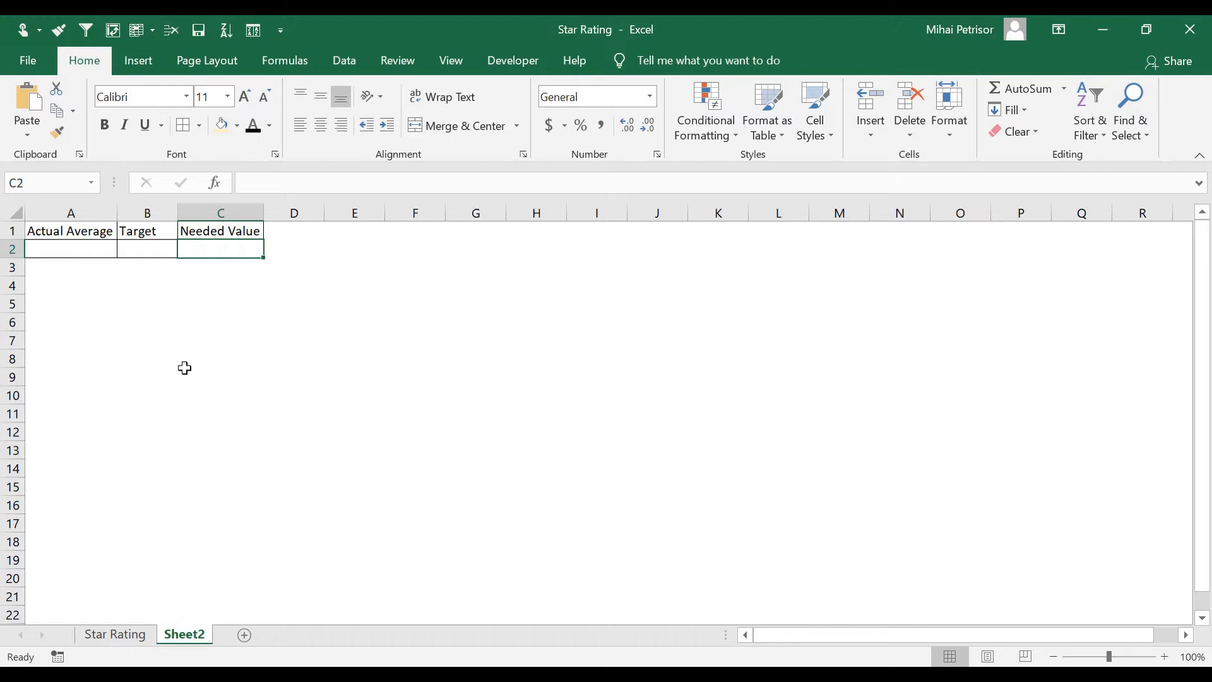
Make the headers in A1 to C1 bold
drag(102, 235, 188, 233)
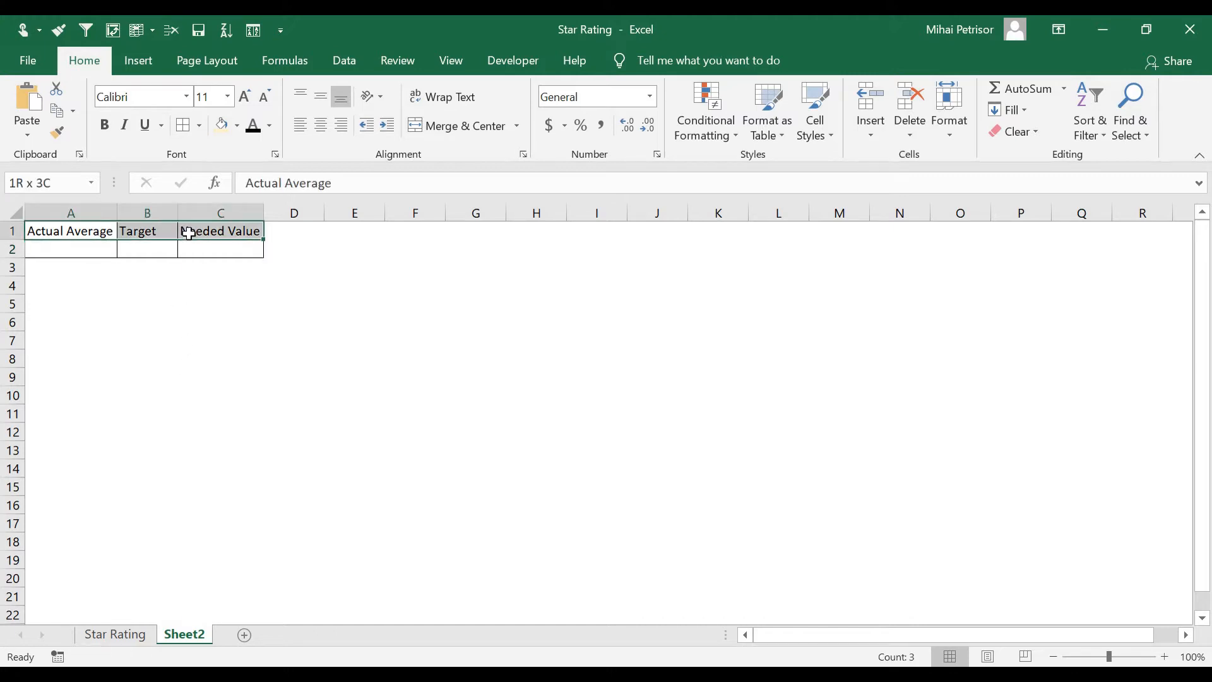
key(ctrl+b)
click(100, 284)
click(91, 252)
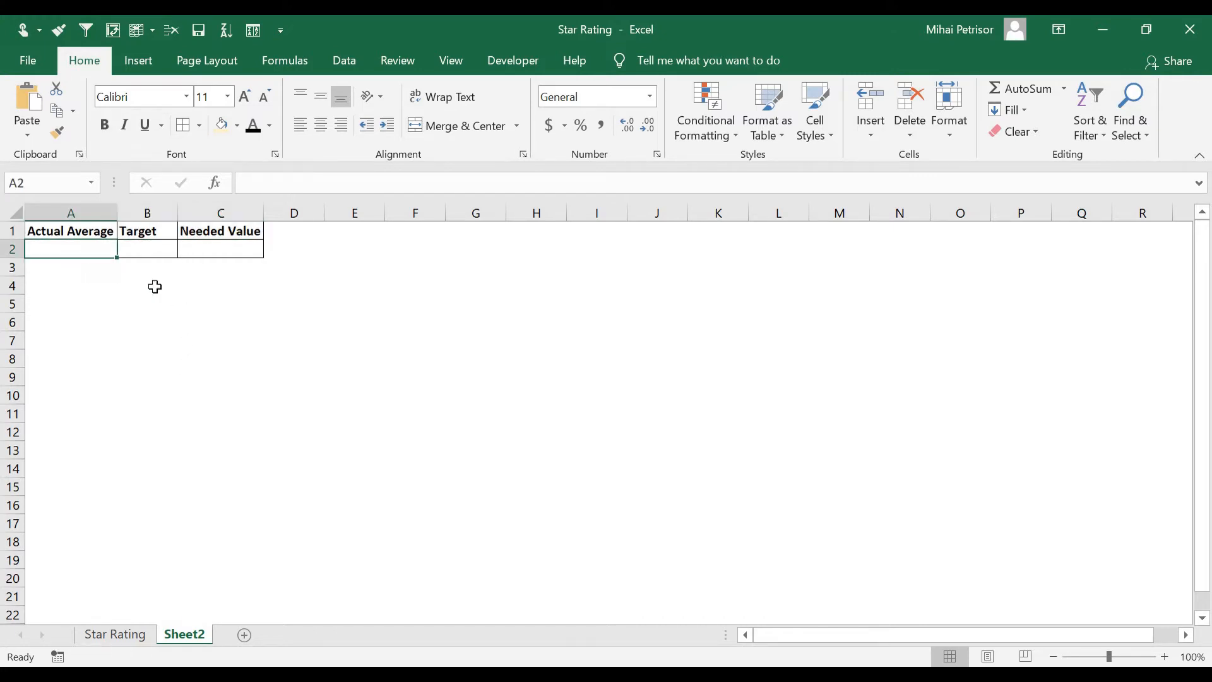
Enter a target value of 5 in B2
click(162, 248)
text(5)
click(227, 249)
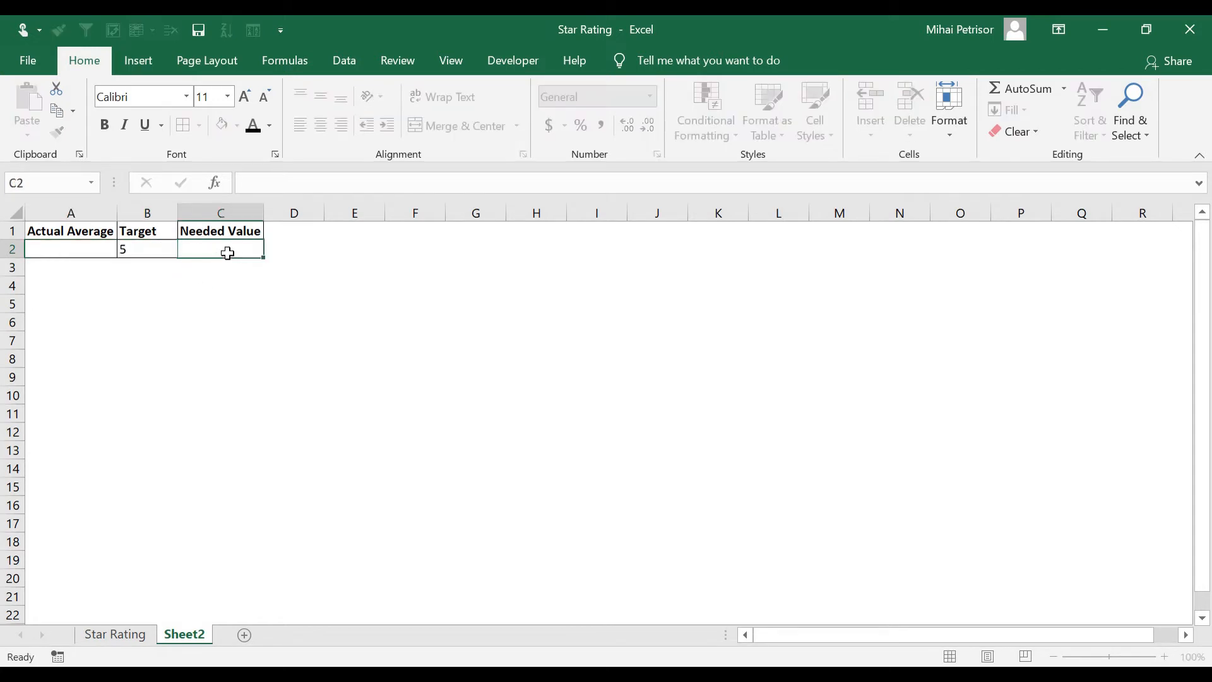
Enter the formula =B2-A2 in C2 for the needed value
text(=)
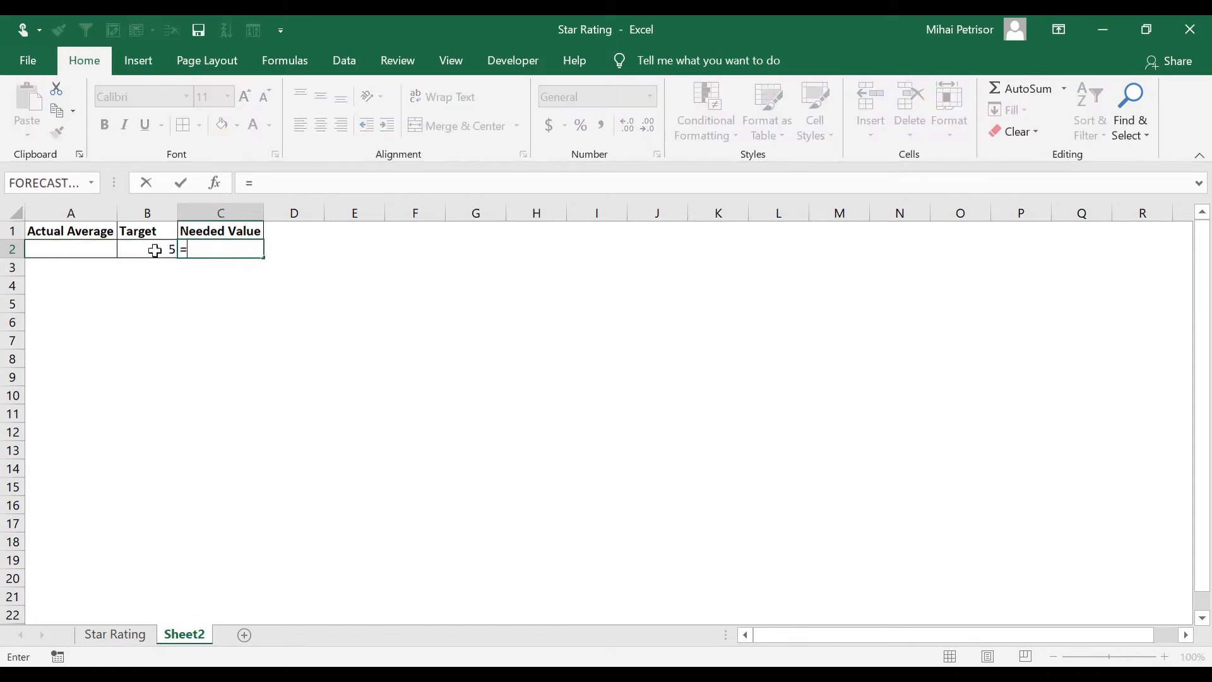
click(154, 249)
text(-)
click(92, 247)
key(Return)
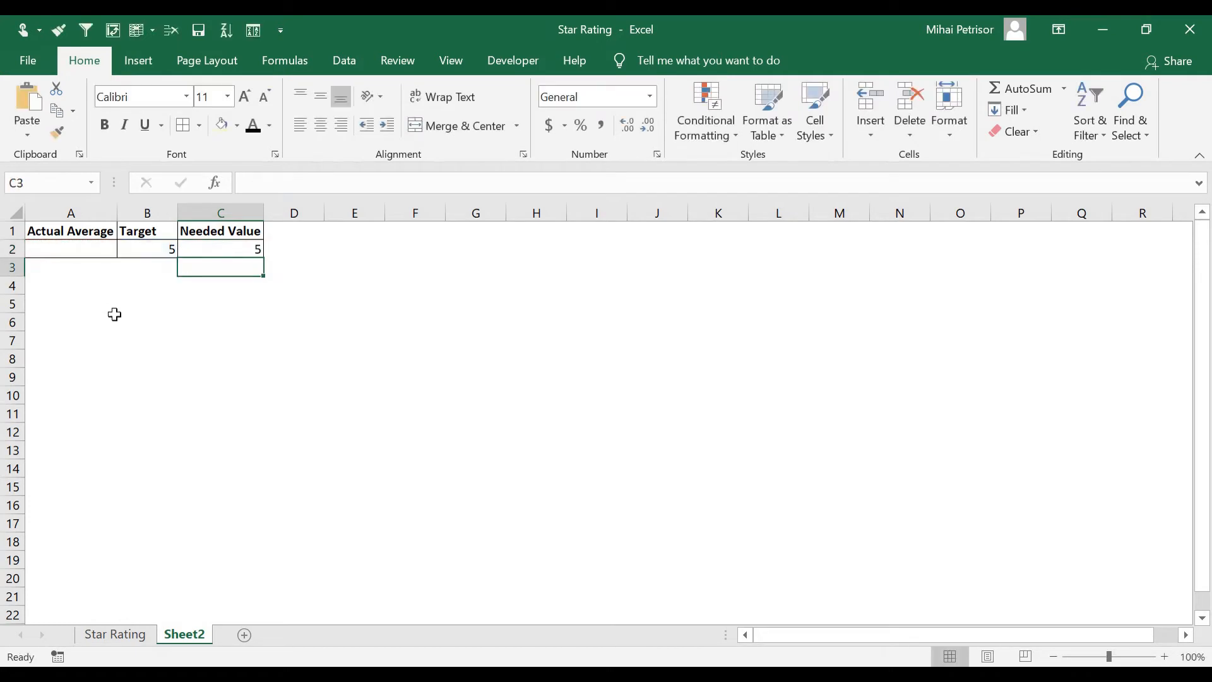
Enter the column headers Day in A4 and Rating in B4
click(71, 291)
text(Mo)
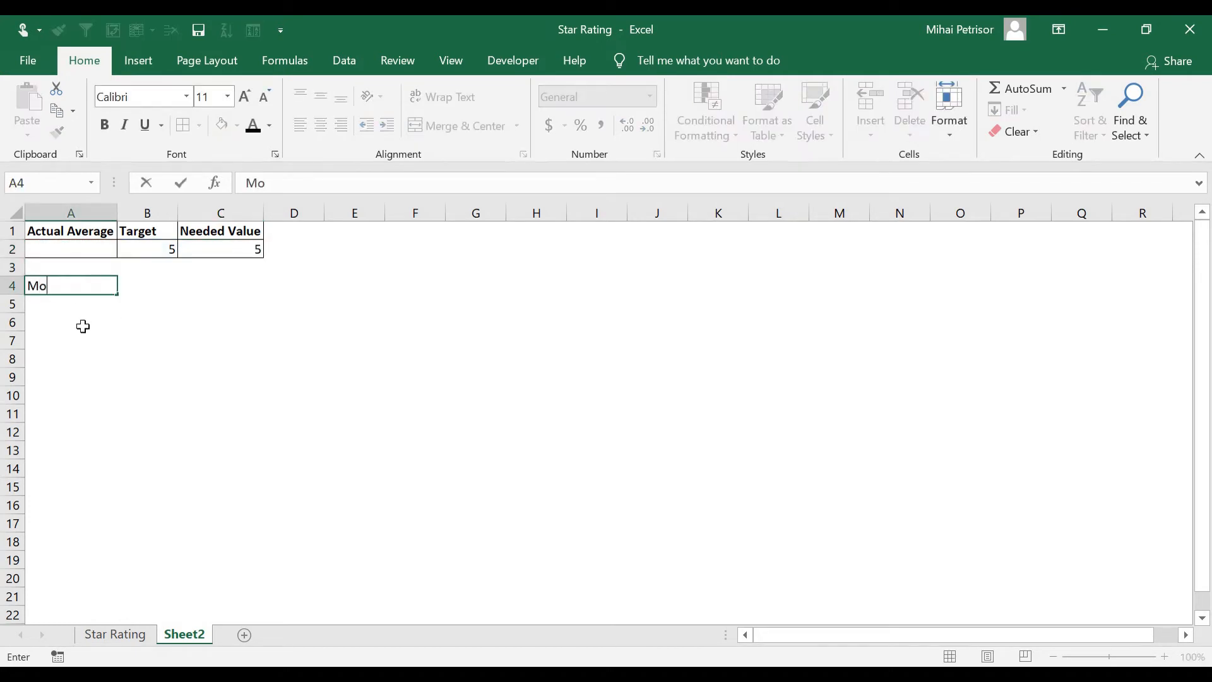
text(nth)
key(Escape)
text(Day)
key(Tab)
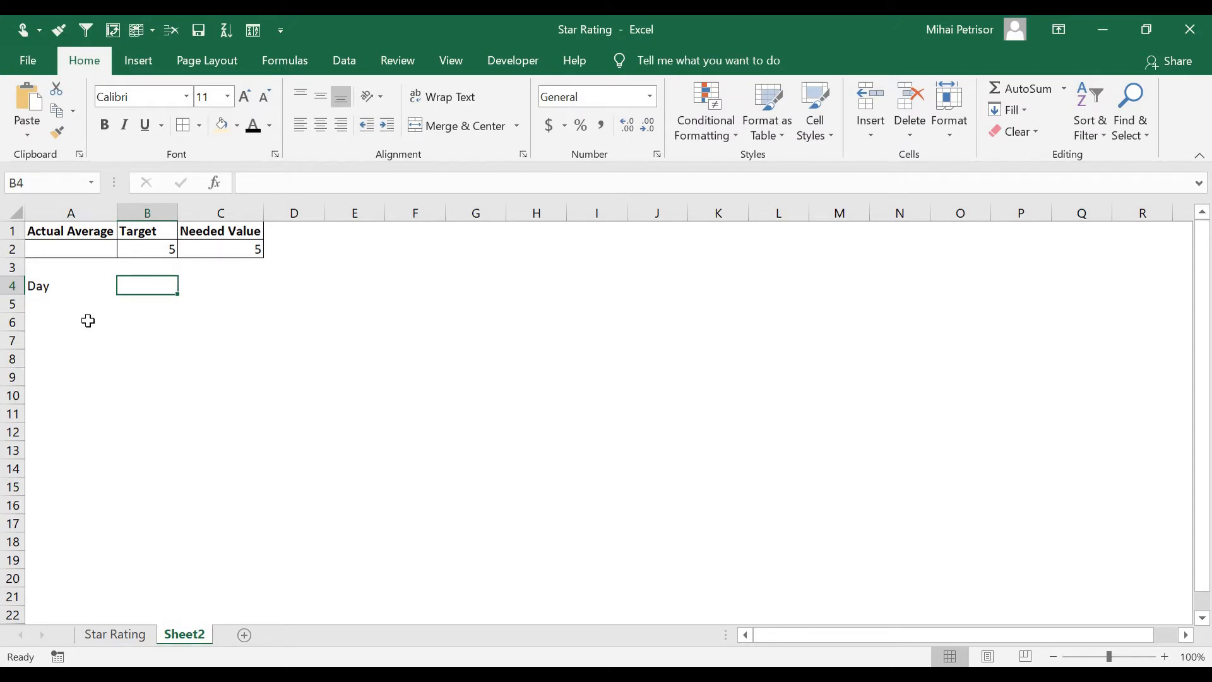
text(Rating)
click(71, 303)
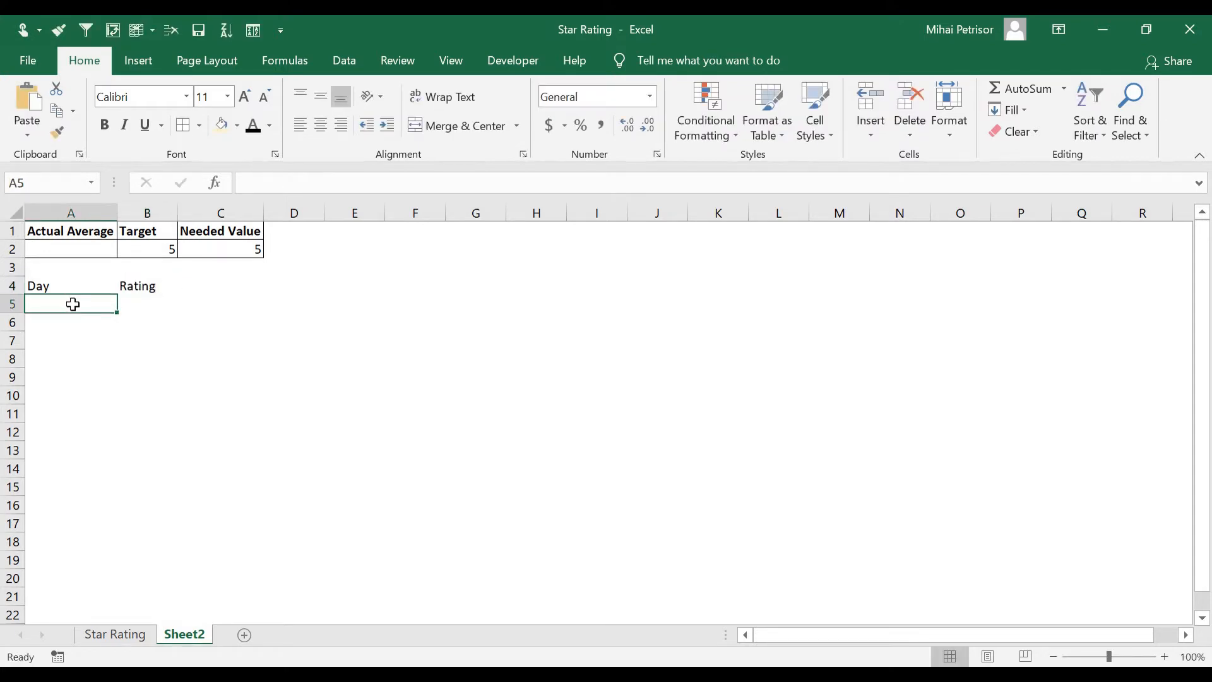
Enter Monday in A5 and autofill the weekdays down through Sunday in A11, clearing the extra filled cells
text(Monday)
key(Tab)
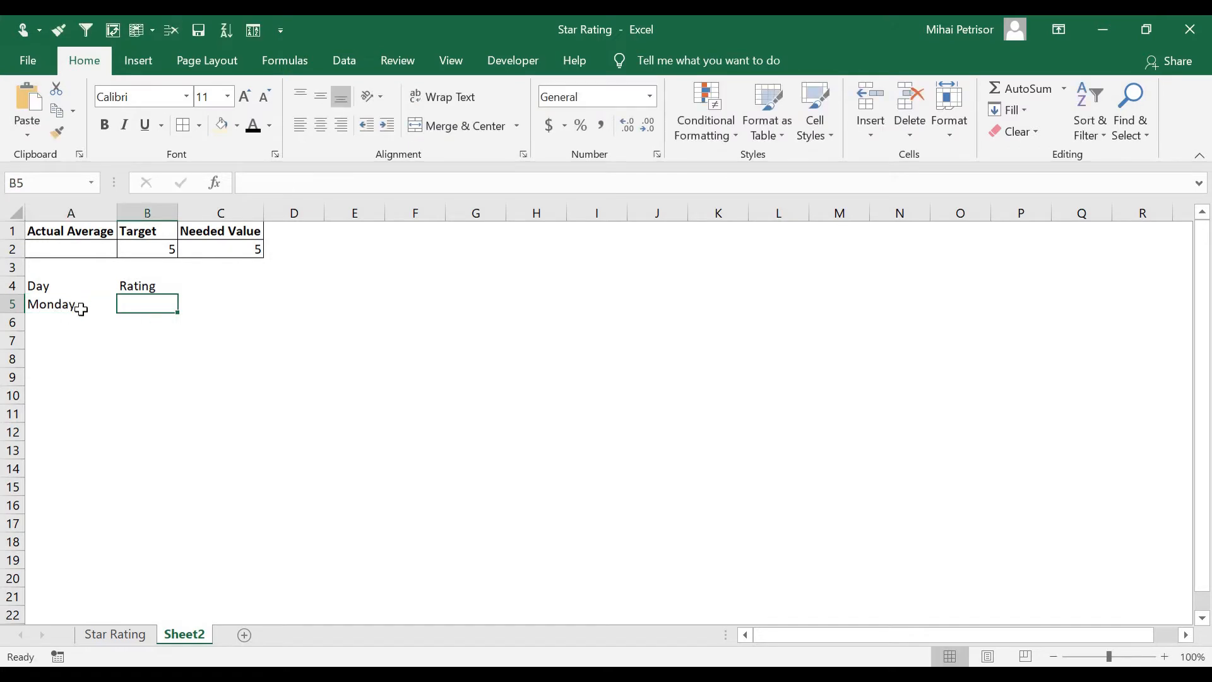
click(75, 305)
drag(116, 313, 64, 453)
key(Delete)
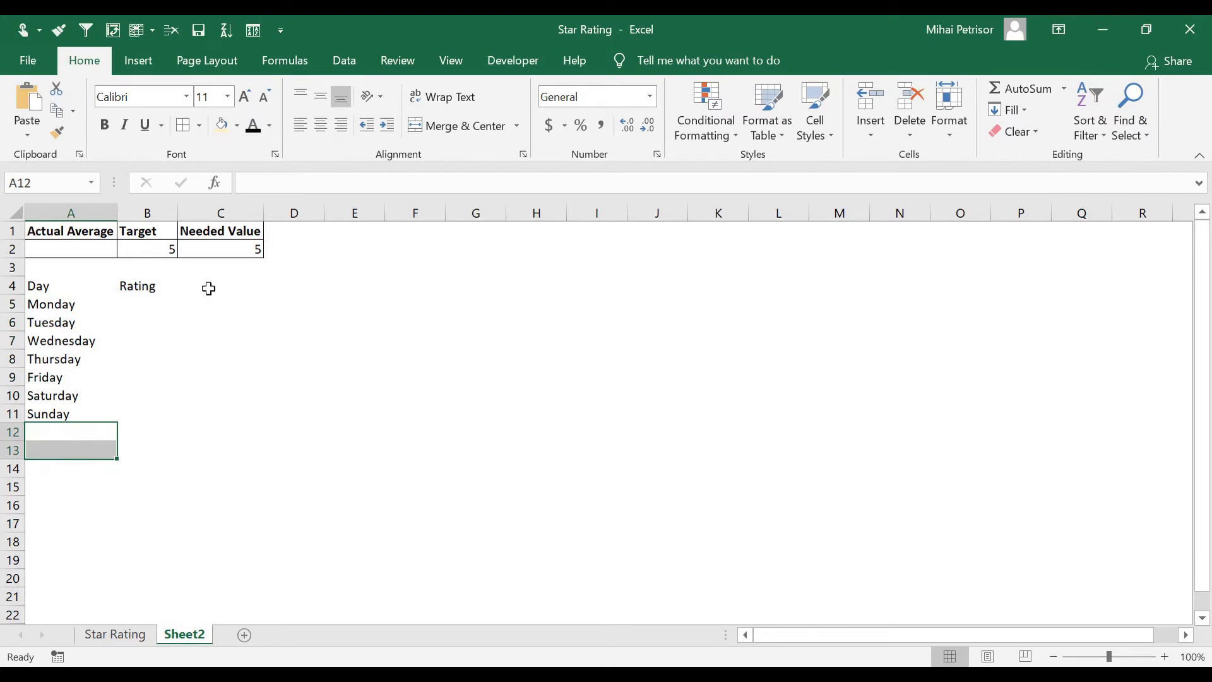
Enter the ratings 3, 2, 4, 5, 3, 2 and 1 in B5 through B11
click(140, 307)
text(3)
key(Return)
text(2)
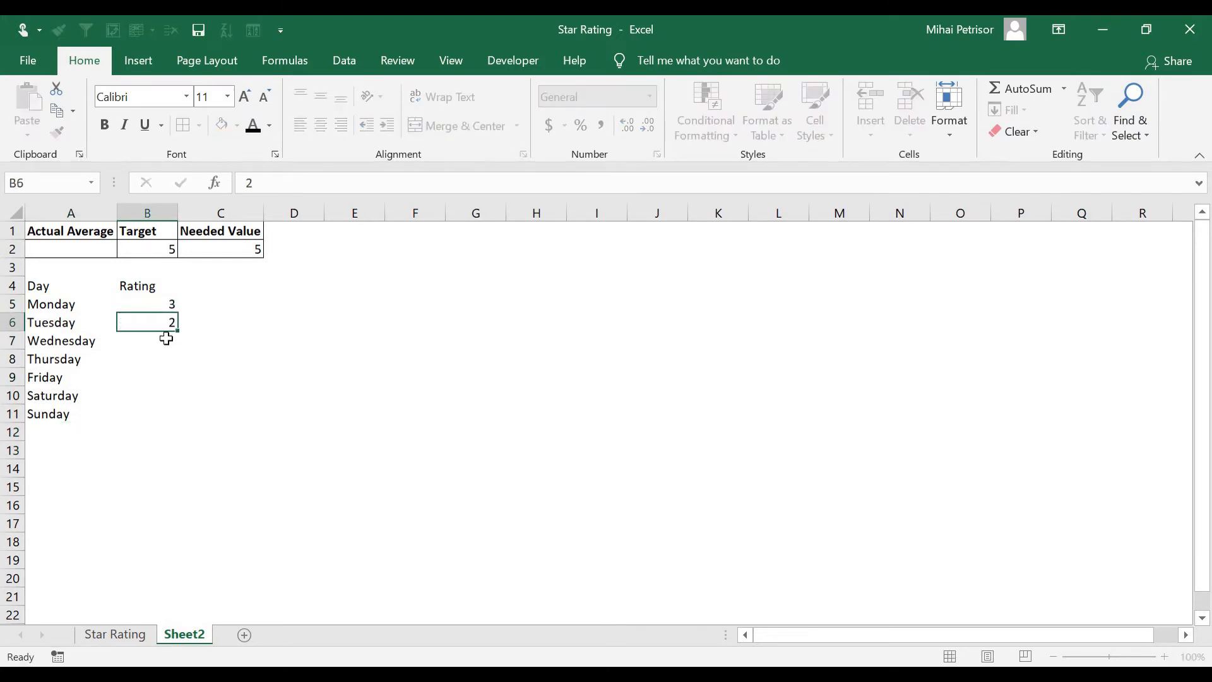
key(Return)
key(Return)
text(5)
key(Return)
text(3)
key(Return)
text(2)
key(Return)
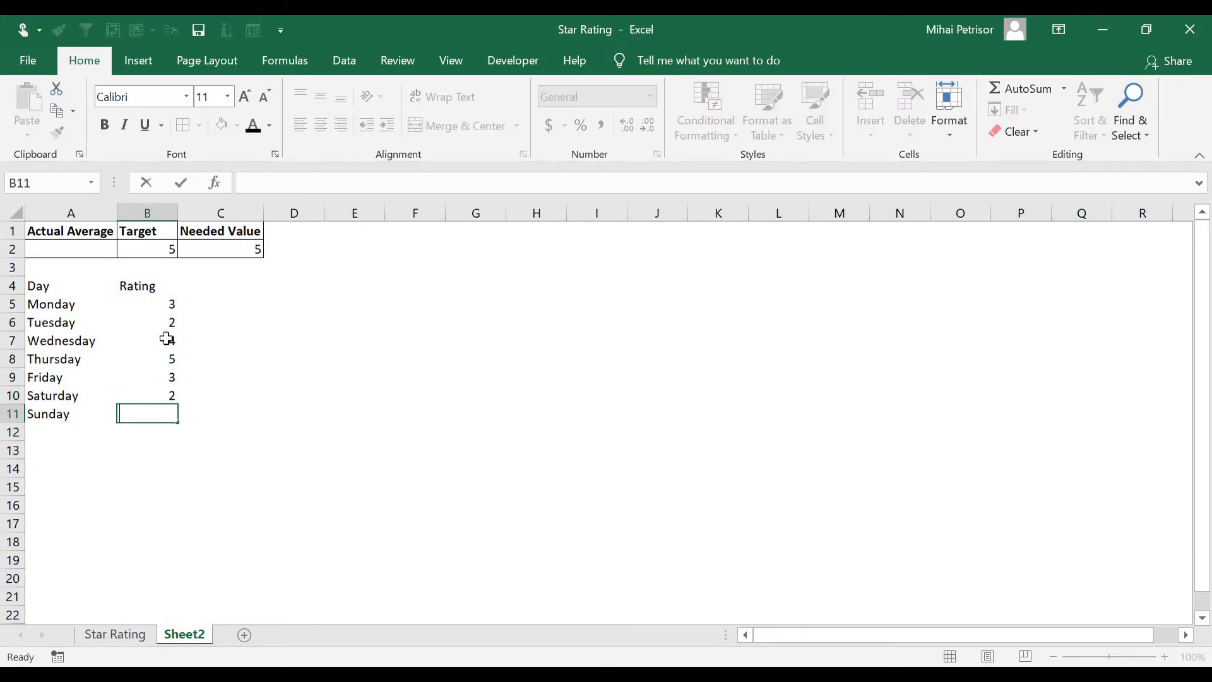
text(1)
key(Return)
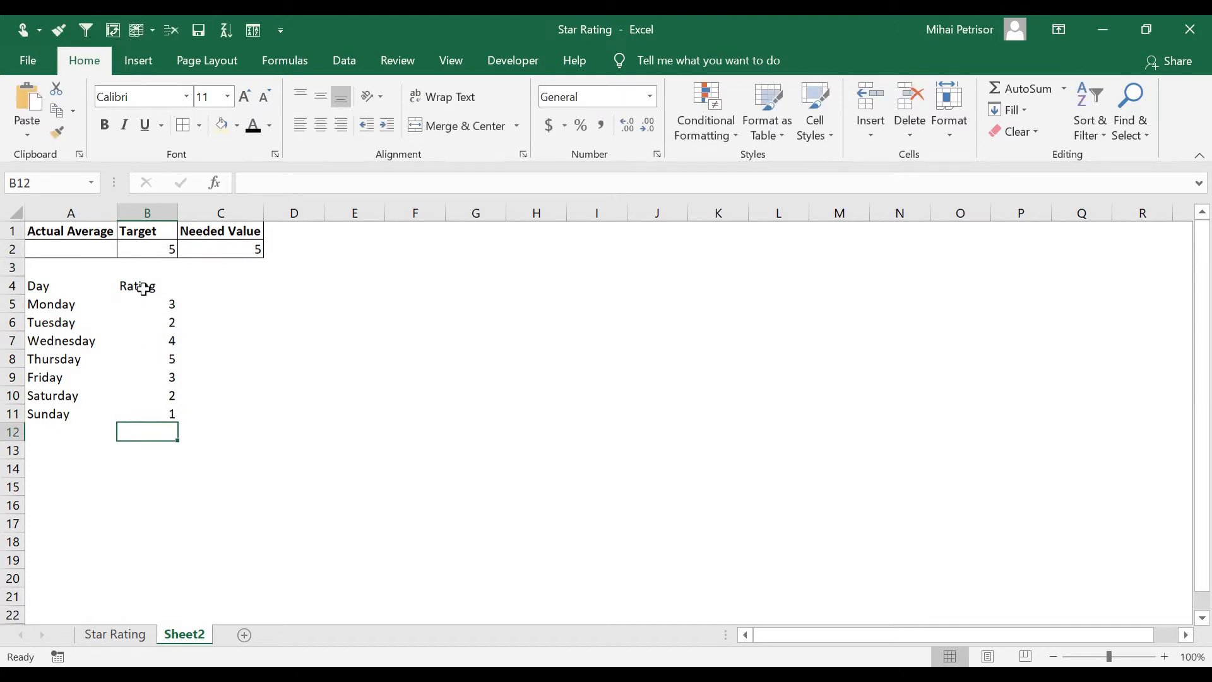
Add borders around the Day and Rating table in A4:B11 and make its headers bold
drag(141, 284, 76, 414)
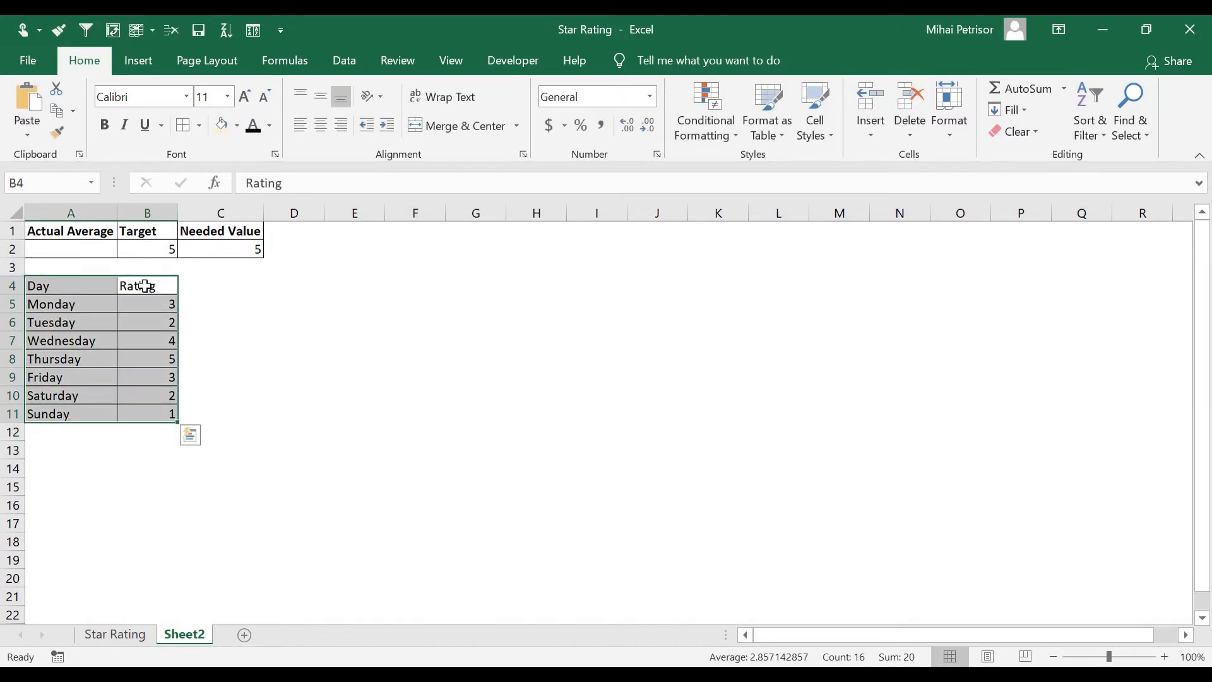
drag(135, 284, 70, 285)
click(104, 126)
Enter the formula =AVERAGE(B5:B11) in A2 for the actual average
click(86, 248)
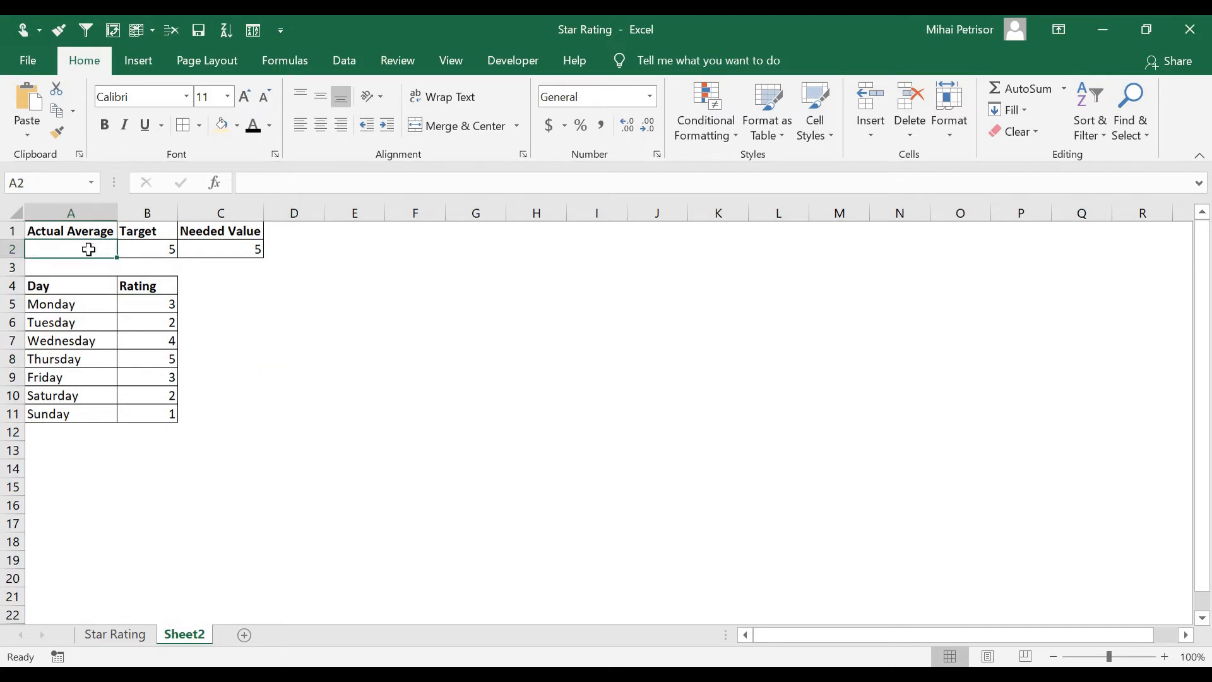
text(=avre)
key(BackSpace)
key(BackSpace)
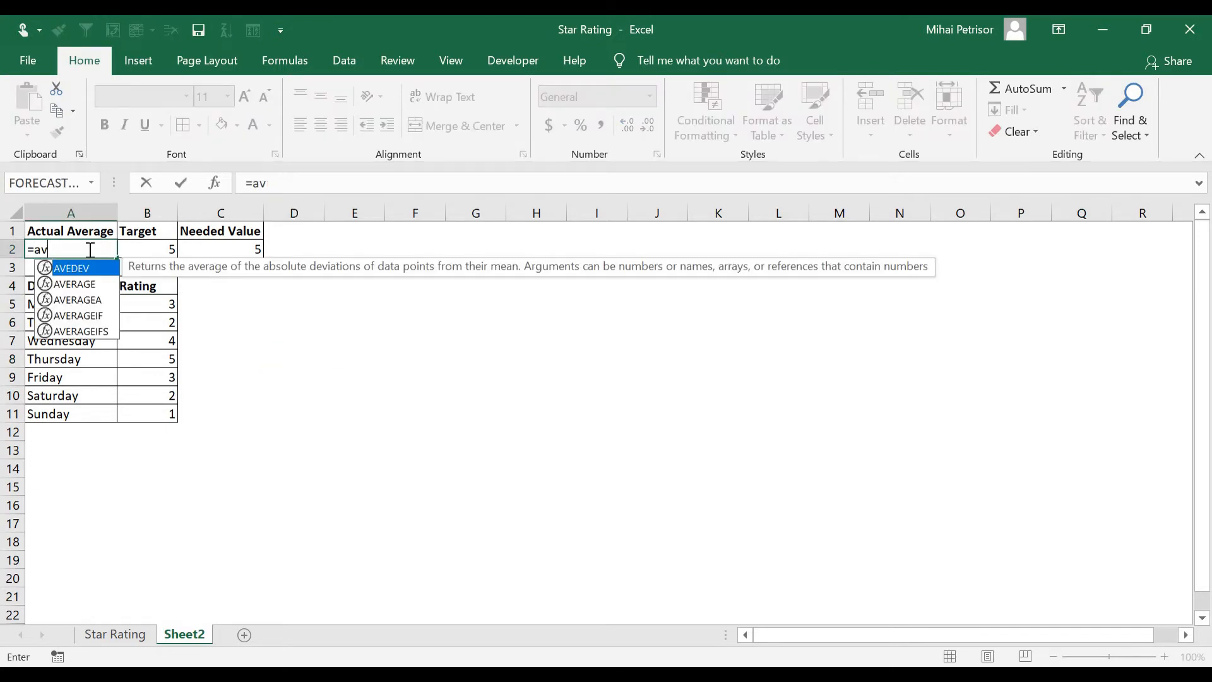
text(e)
key(Tab)
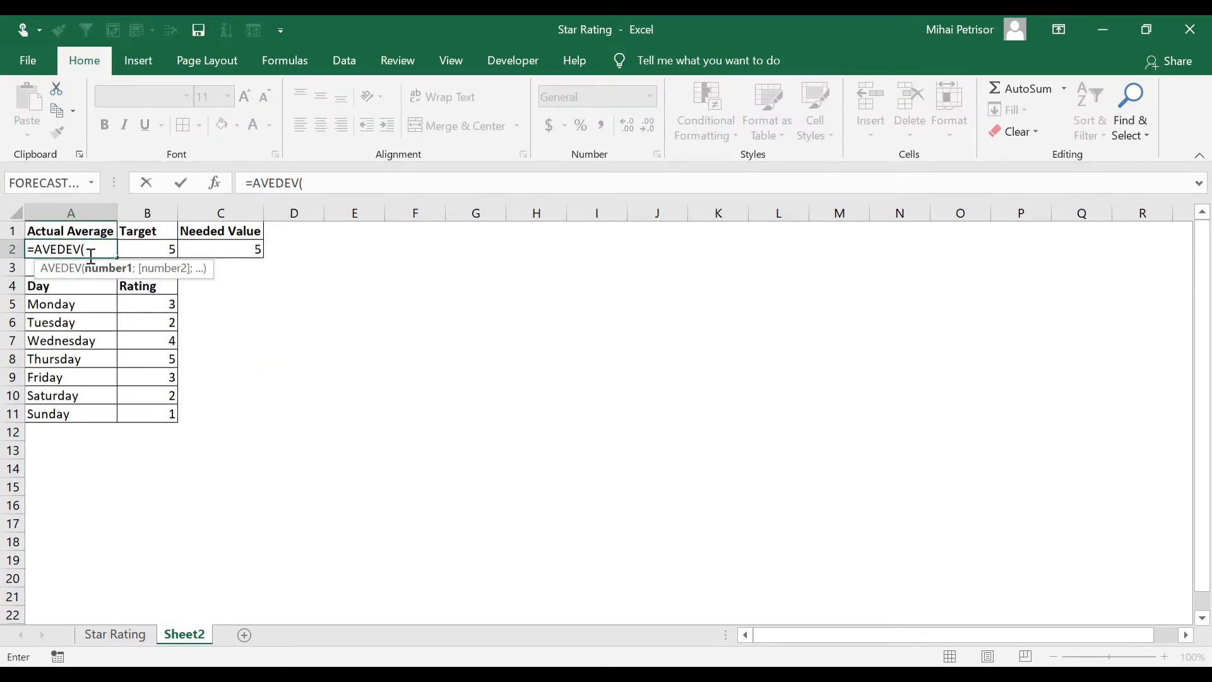
key(BackSpace)
key(BackSpace)
key(BackSpace)
key(BackSpace)
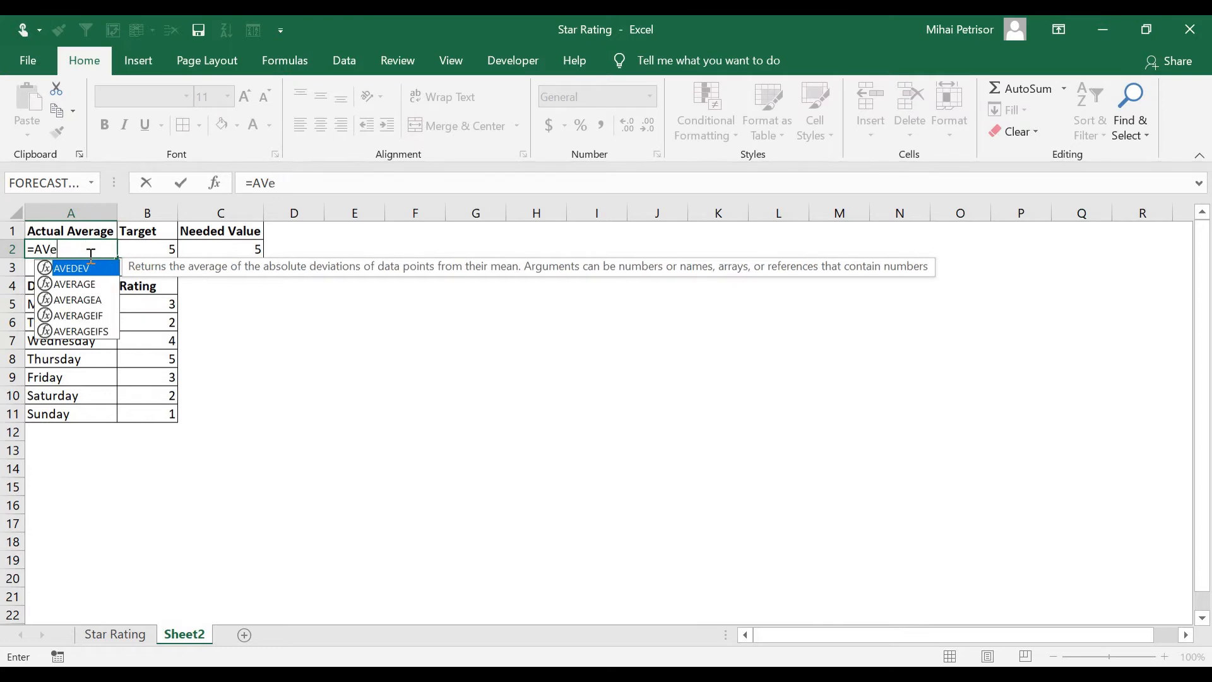
text(ra)
key(Tab)
drag(142, 305, 143, 411)
text())
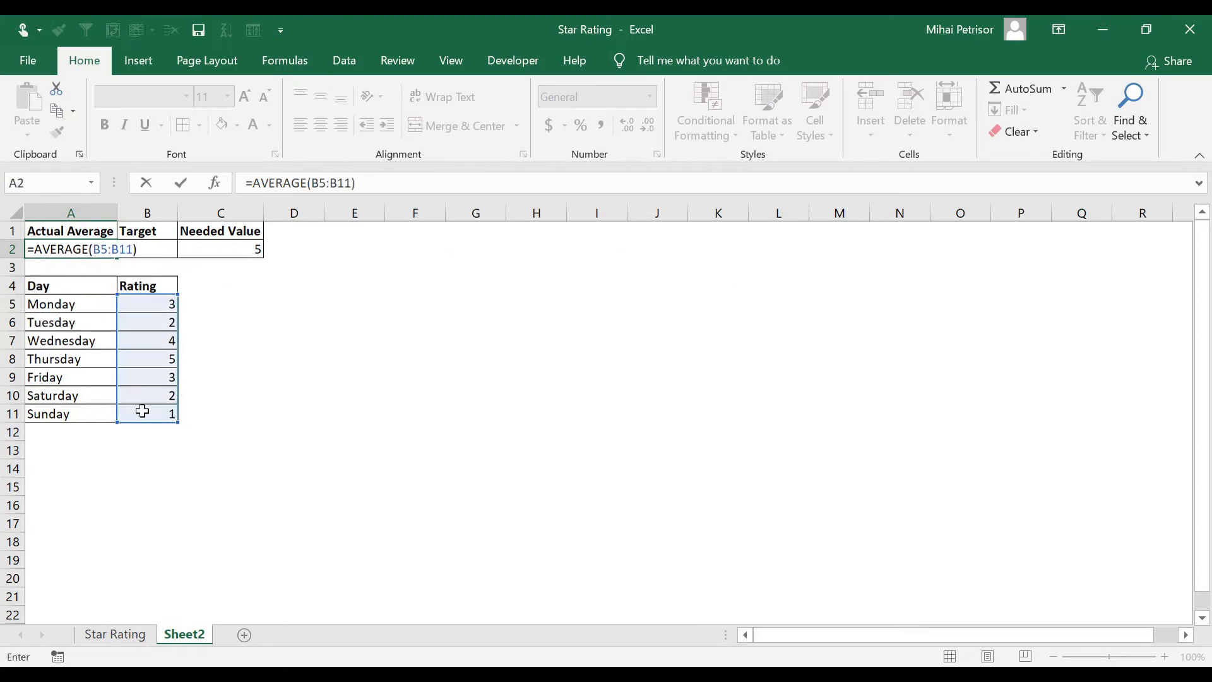
key(Return)
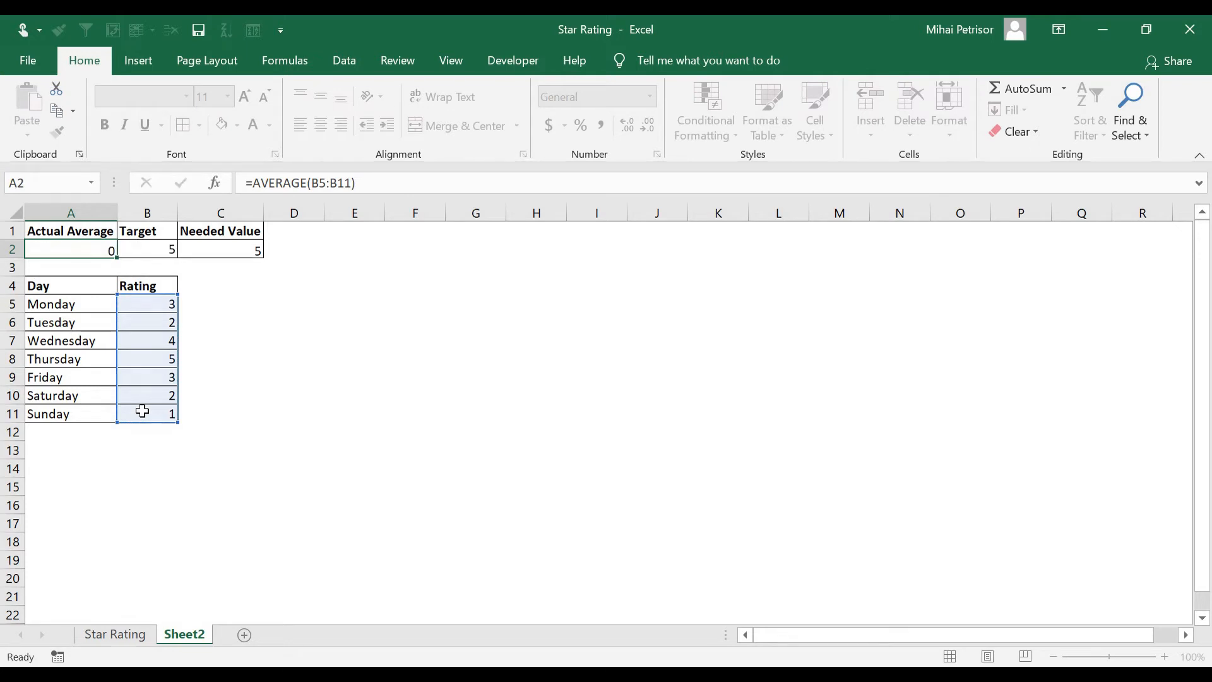
Format A2 and C2 as numbers and reduce them to no decimal places
click(97, 248)
ctrl+click(225, 250)
key(ctrl+shift+1)
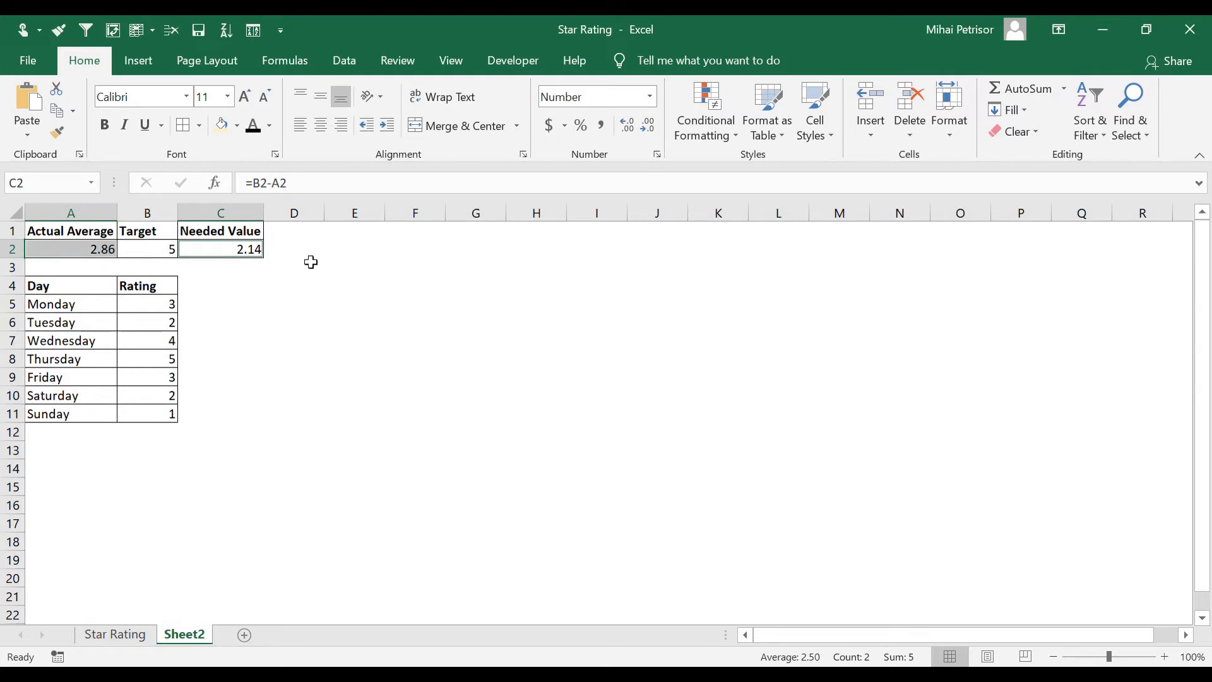
click(647, 129)
click(646, 128)
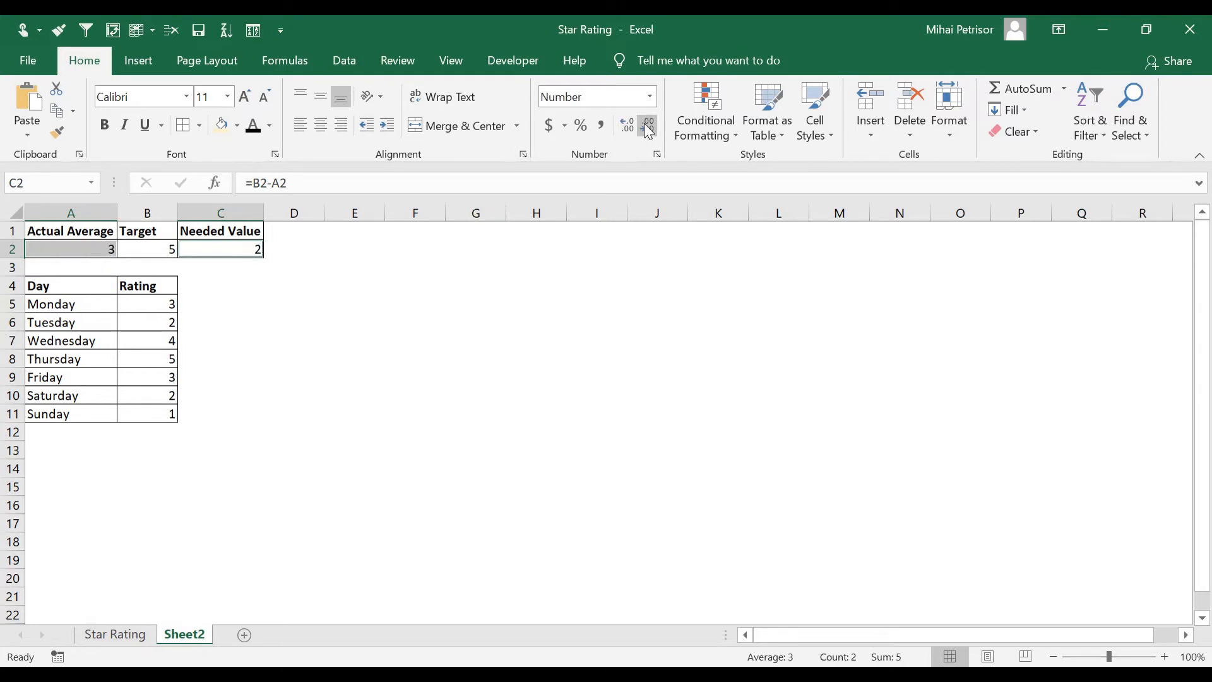
Autofit the width of column B to its contents
click(312, 319)
click(193, 289)
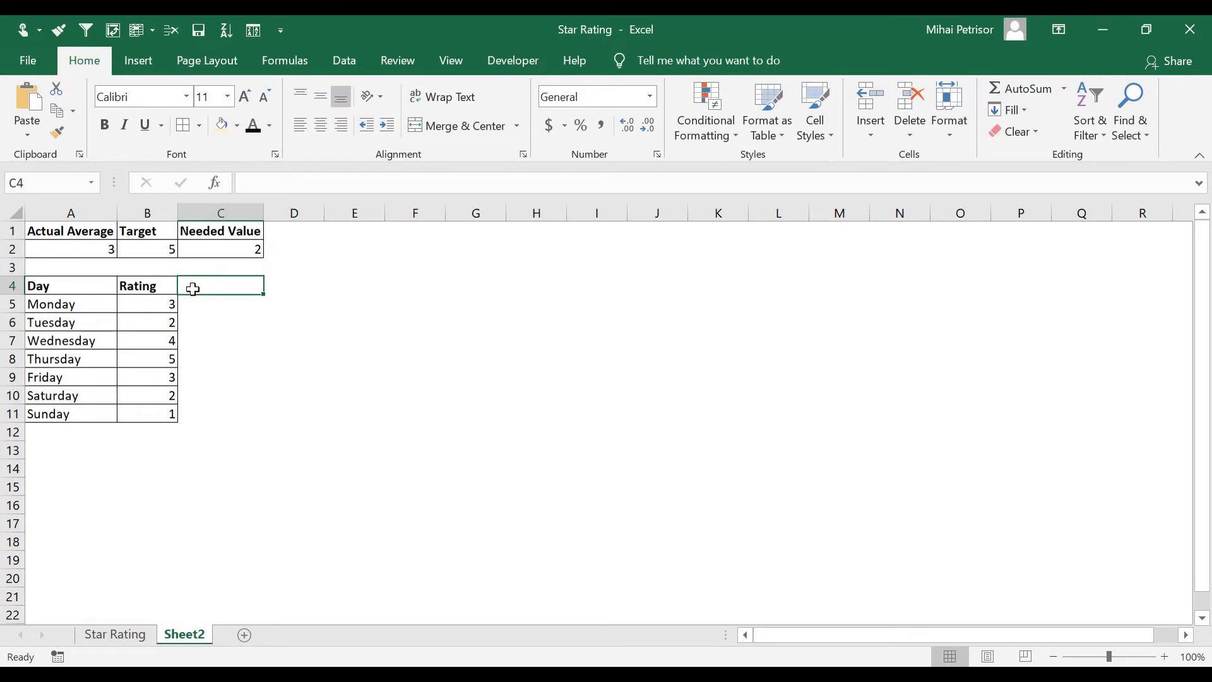
double_click(179, 212)
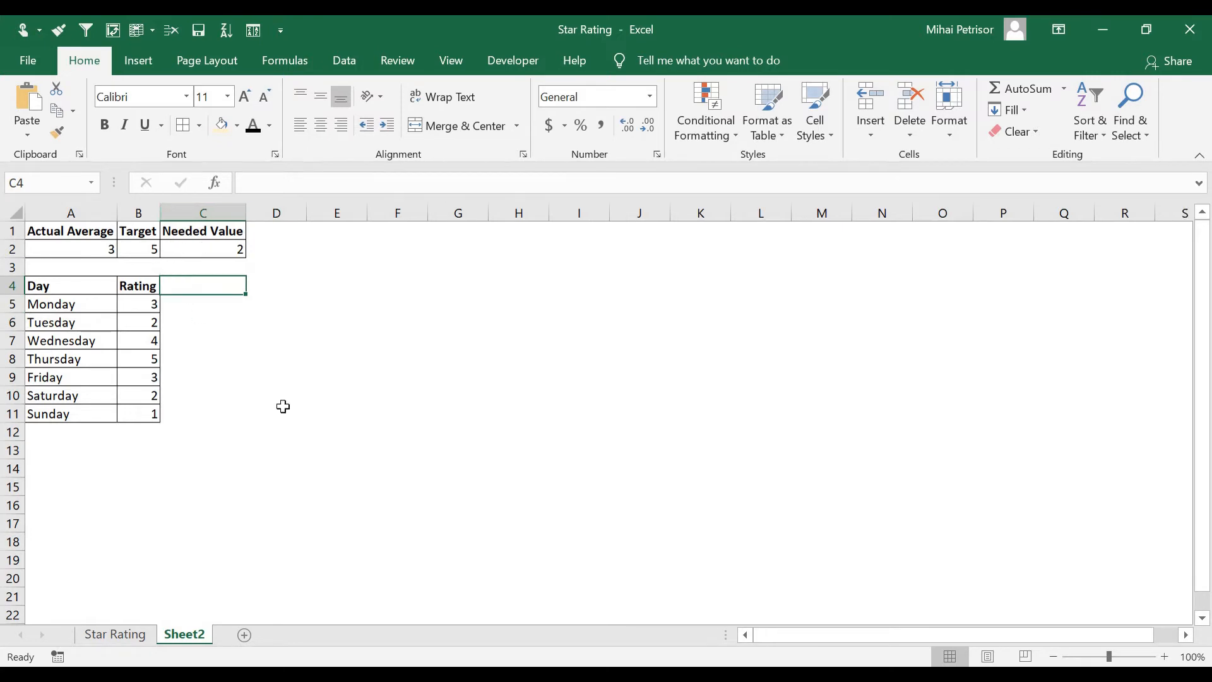
click(281, 407)
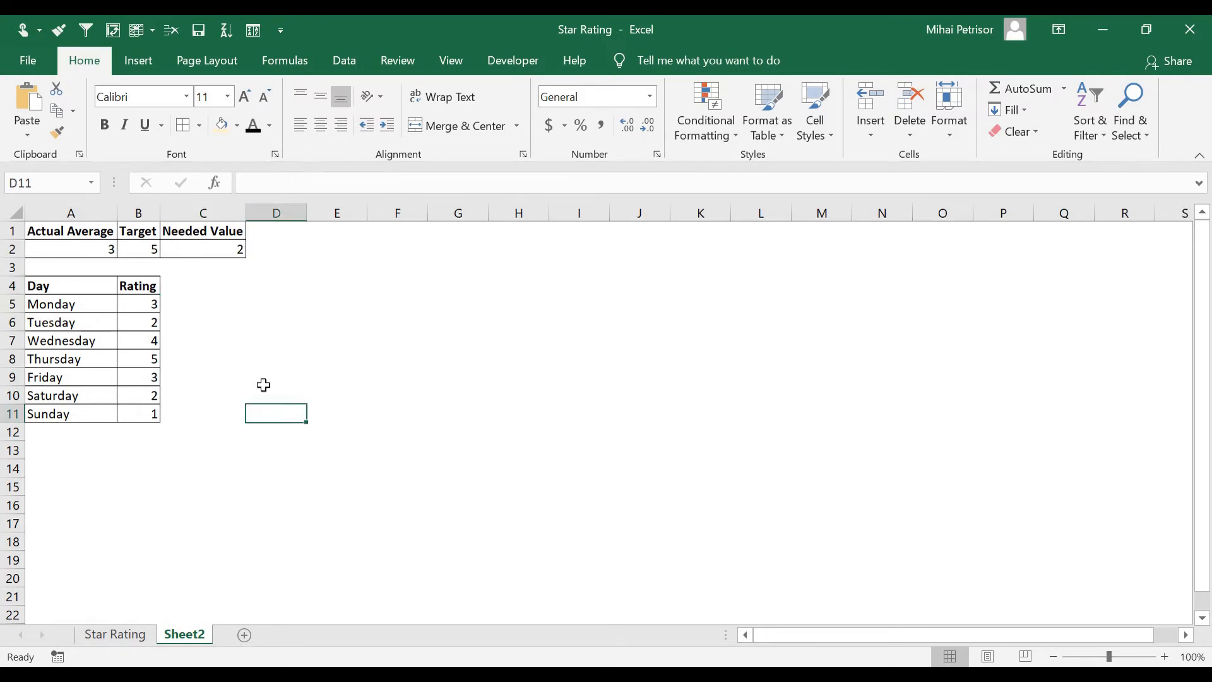
click(221, 393)
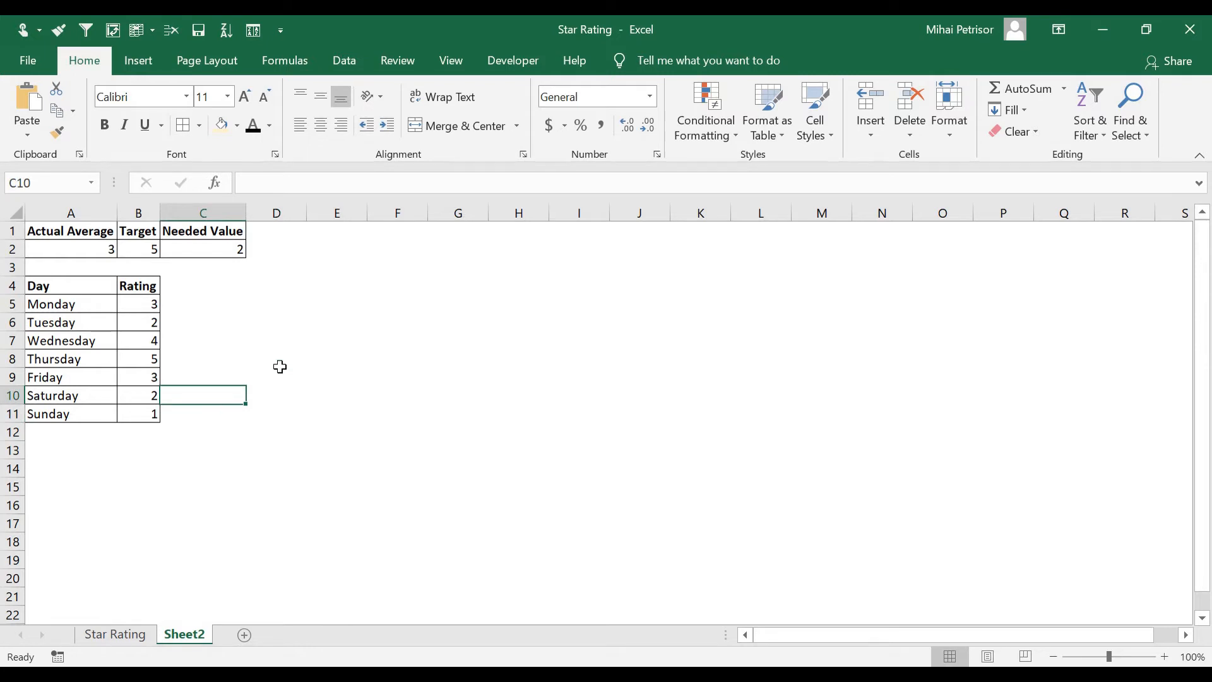
Insert a five-point star shape about 2.32 in high and 1.85 in wide beside the table
click(370, 335)
click(138, 63)
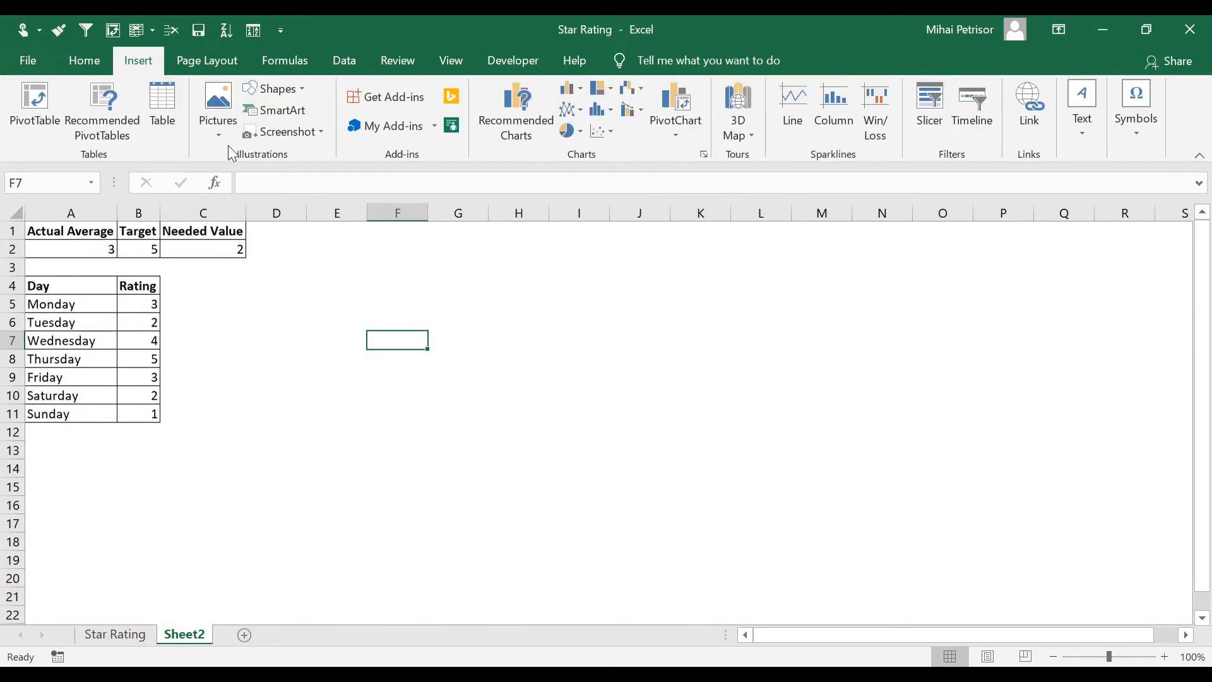
click(268, 89)
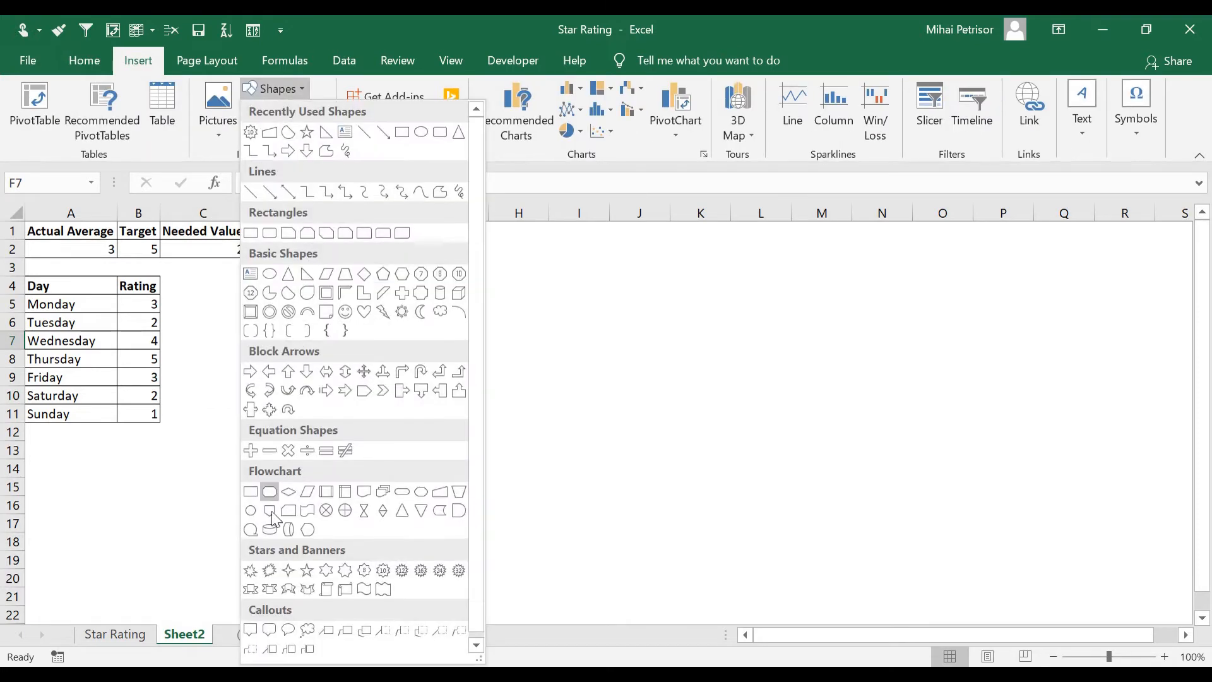
click(307, 571)
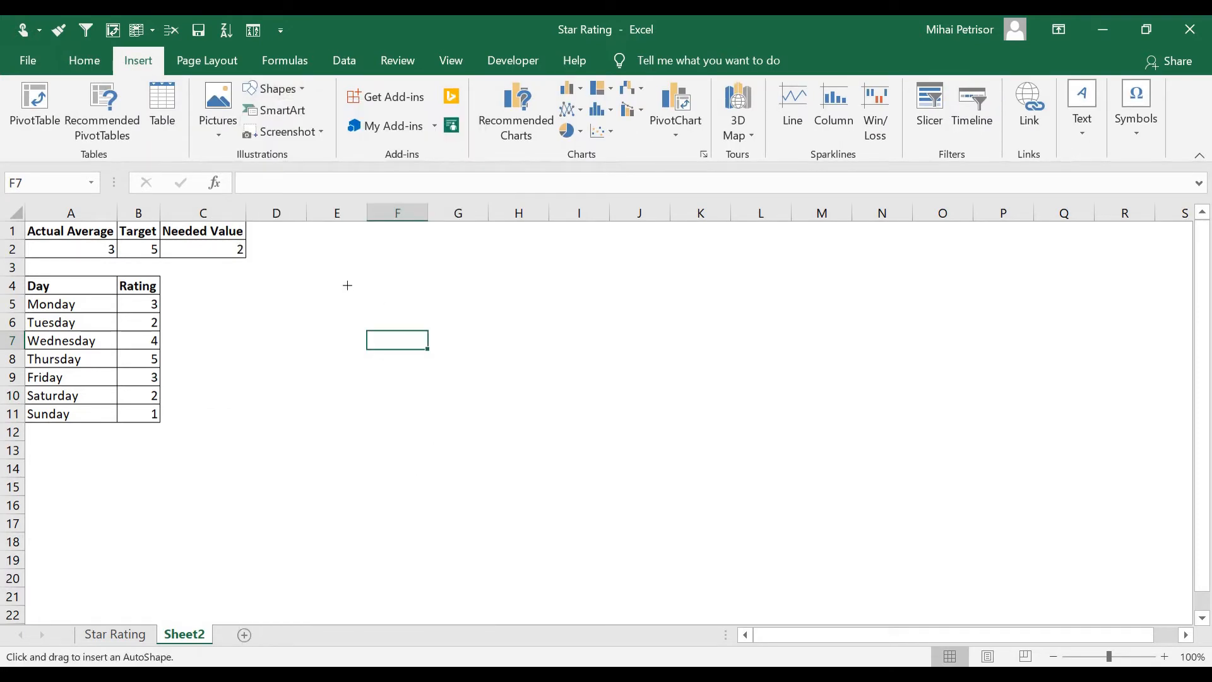
drag(347, 286, 516, 496)
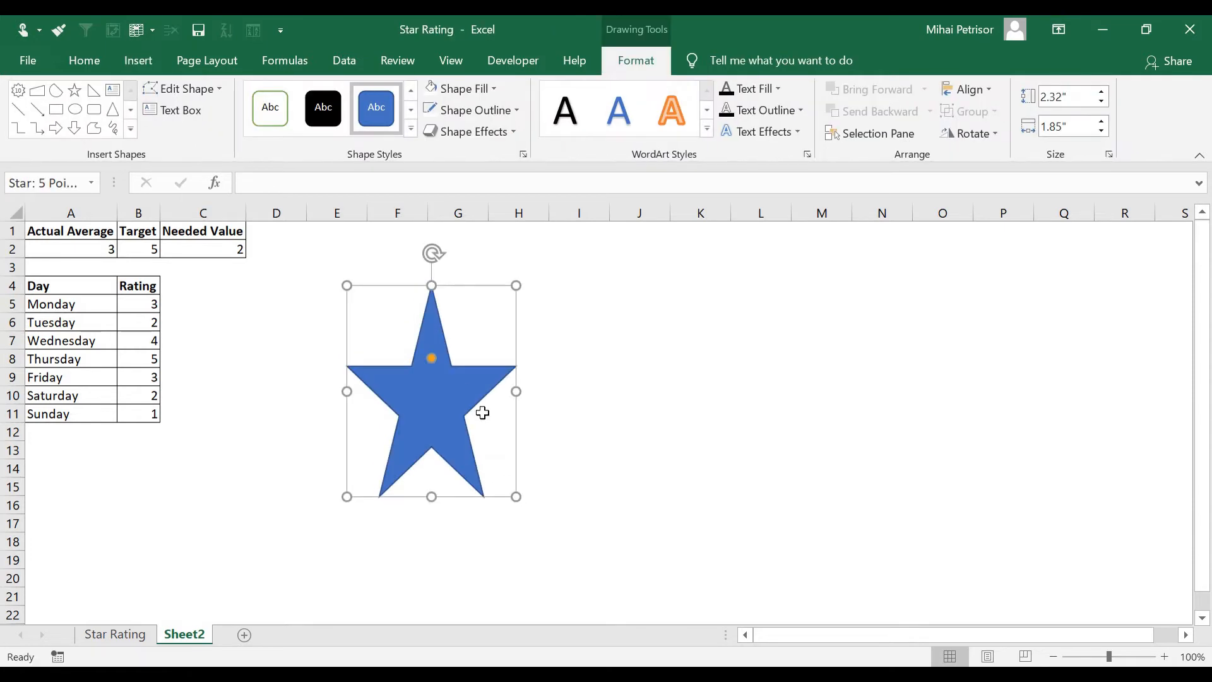
Nudge the star slightly and set its solid fill transparency to 100% in the Format Shape pane
drag(483, 413, 511, 430)
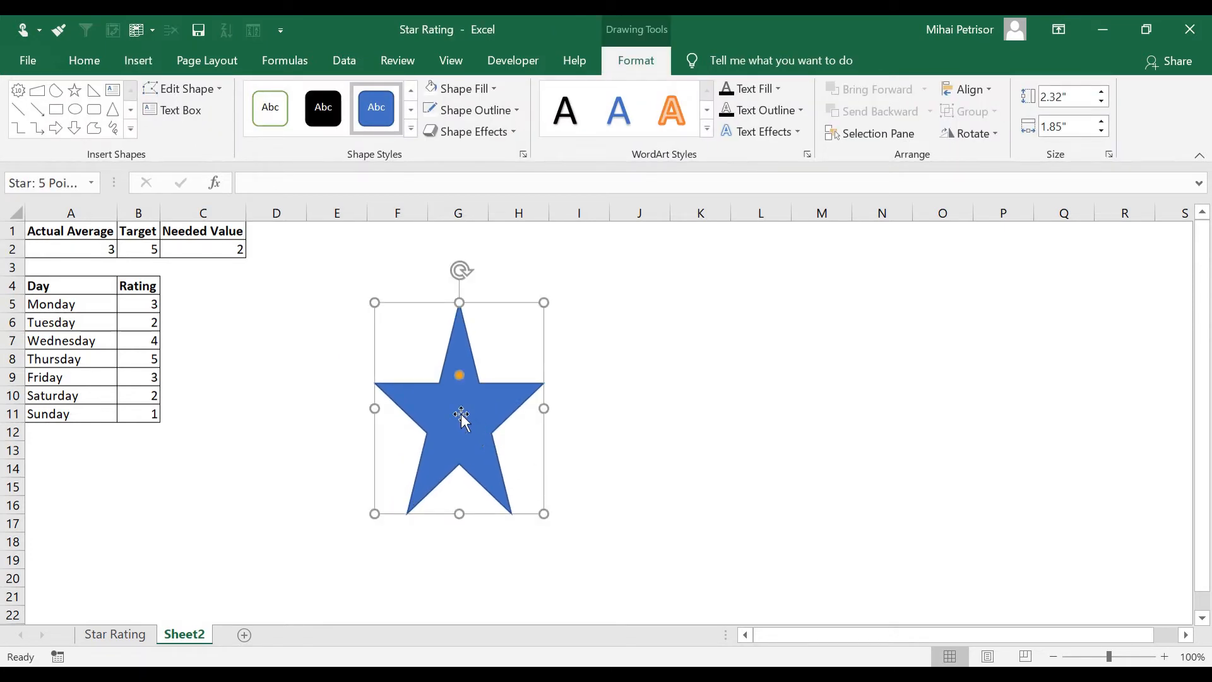
click(461, 88)
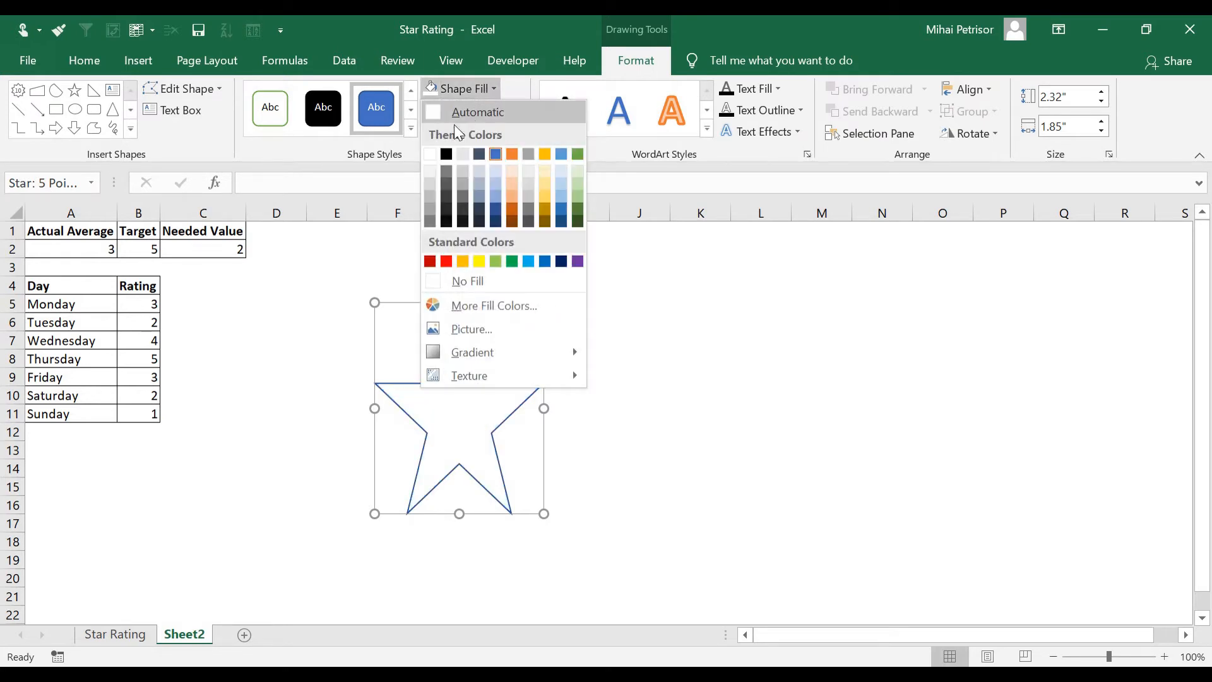
click(490, 387)
right_click(480, 385)
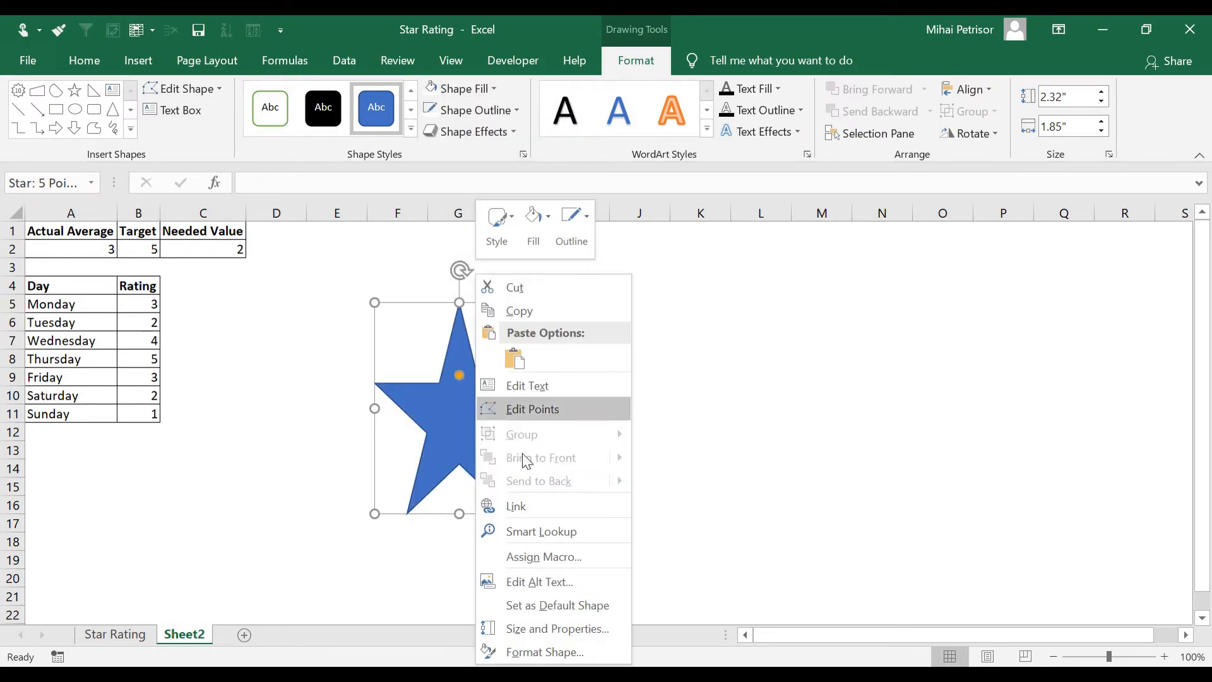
click(551, 651)
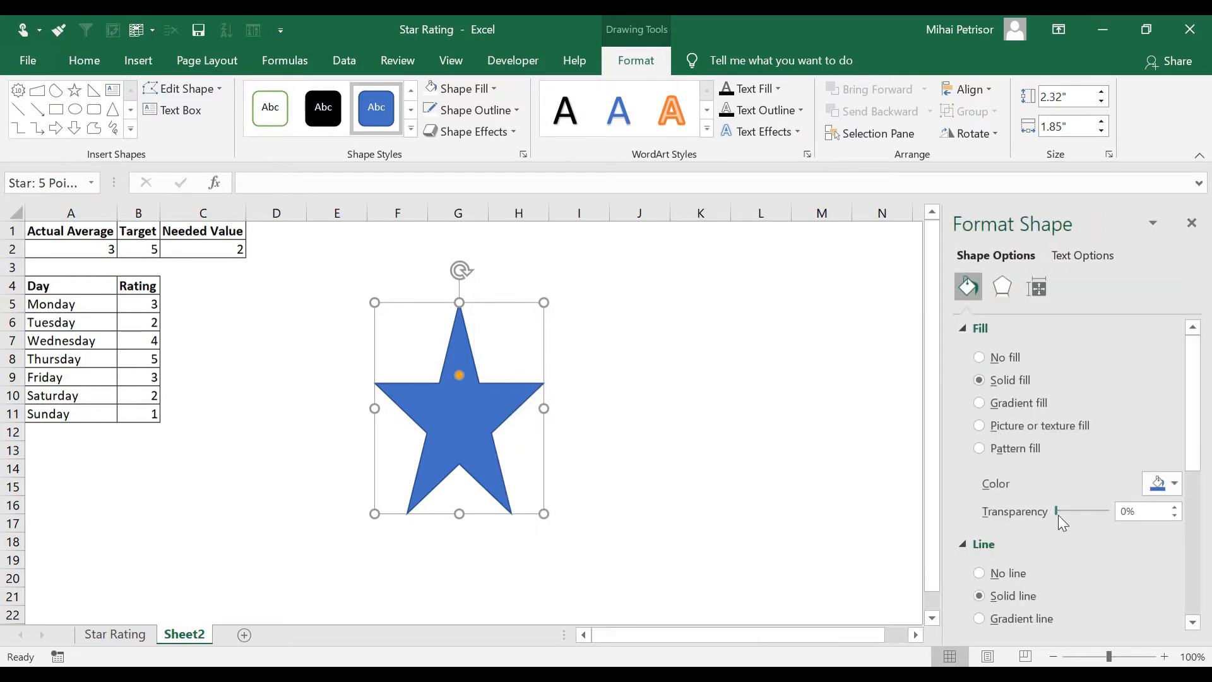
drag(1060, 515, 1122, 521)
click(758, 440)
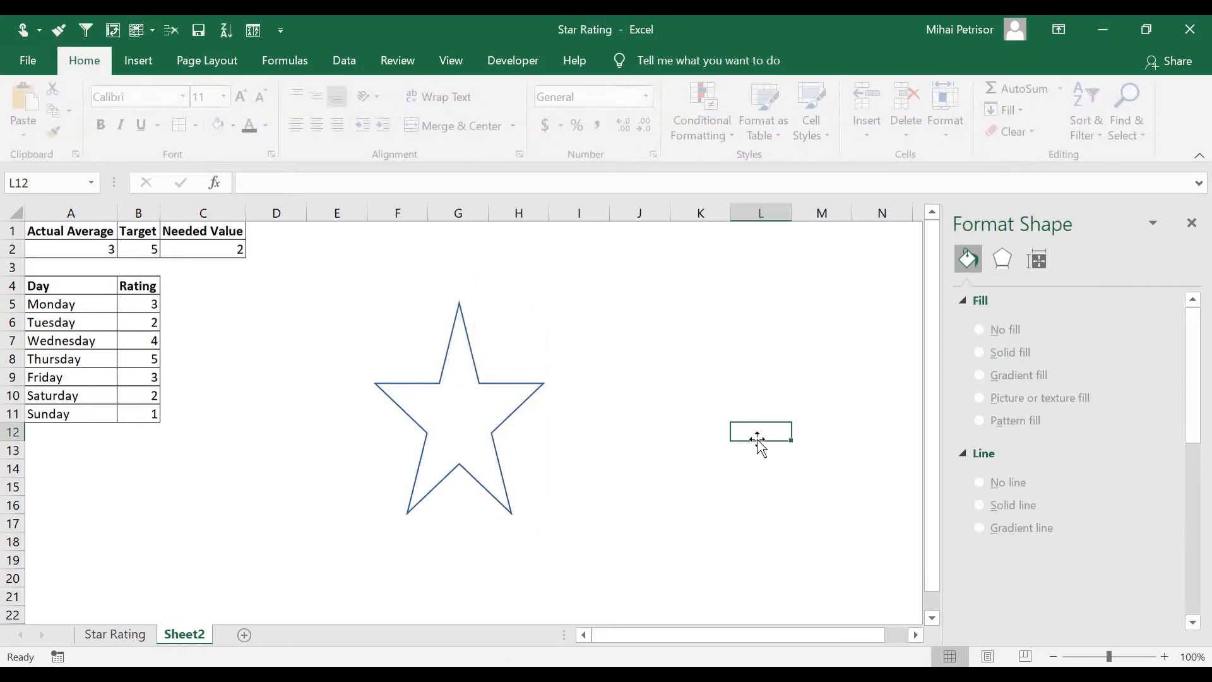
Thicken the star's outline by raising its line width in the Format Shape pane
click(467, 407)
click(1194, 625)
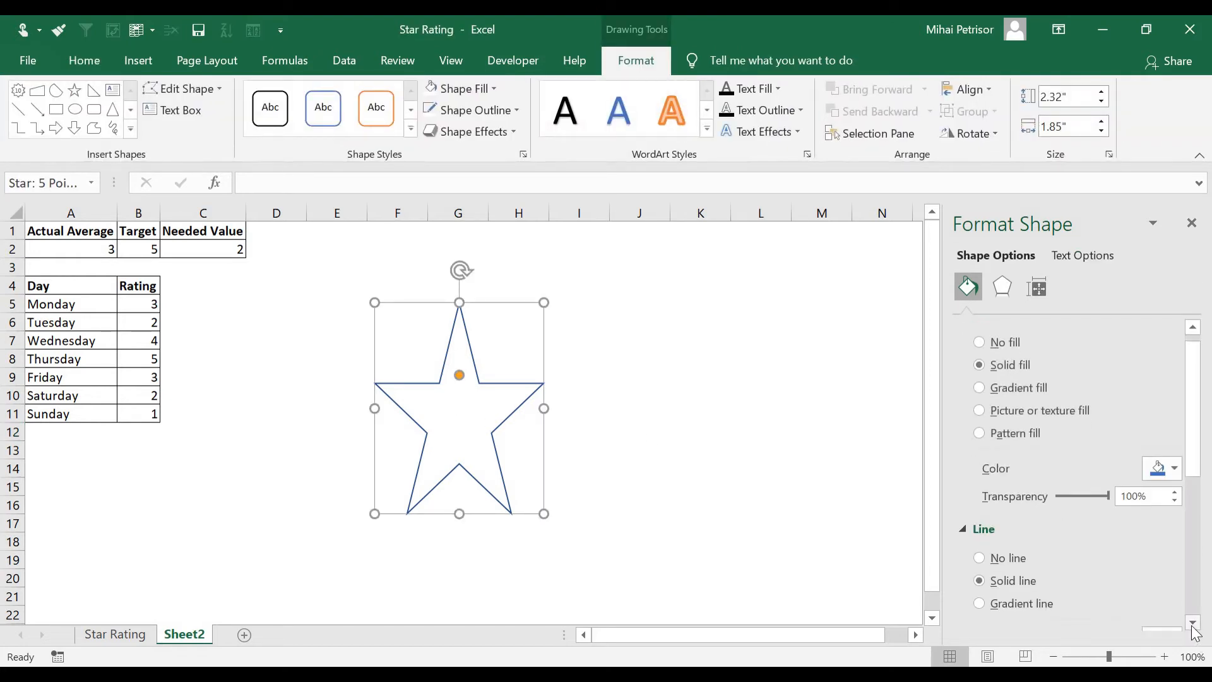
scroll(1187, 600, down, 5)
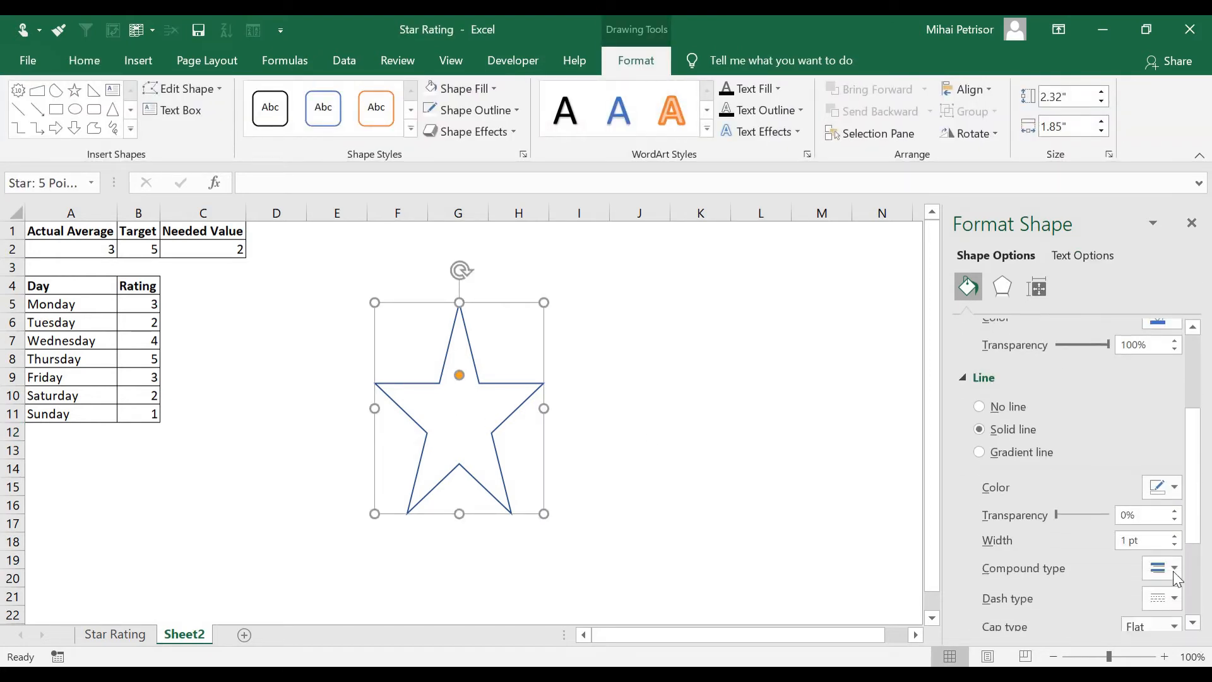
click(1175, 536)
click(1174, 535)
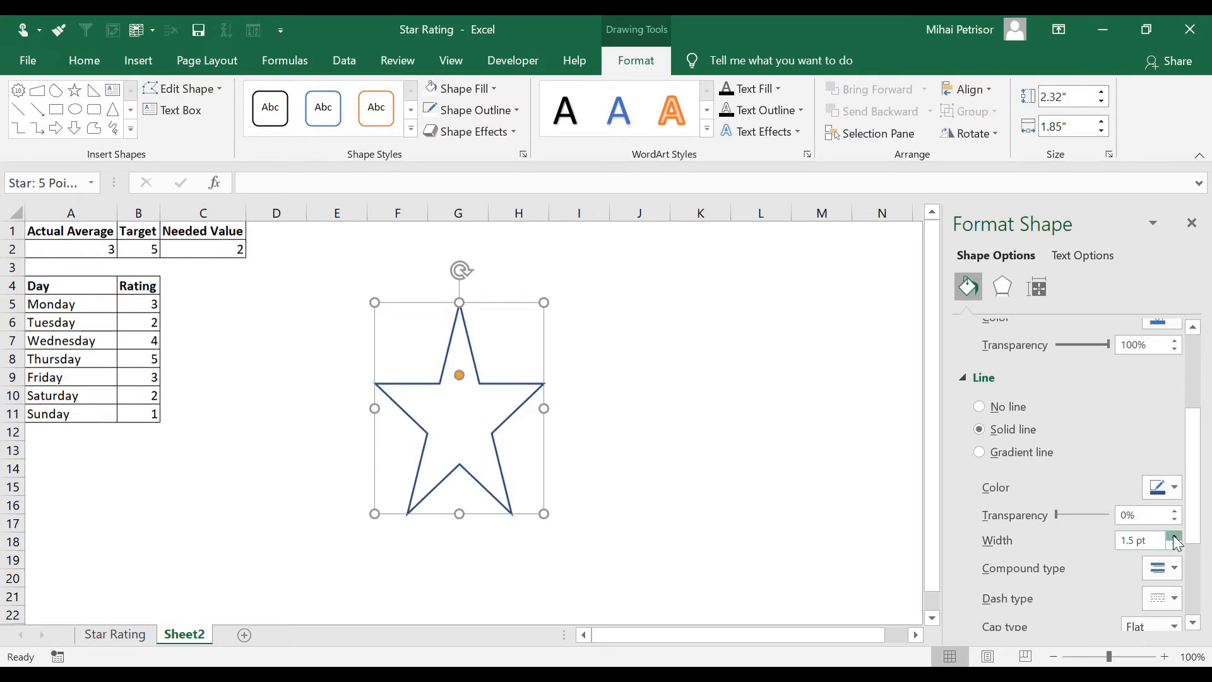
click(1174, 535)
click(1174, 535)
click(1174, 535)
click(1175, 535)
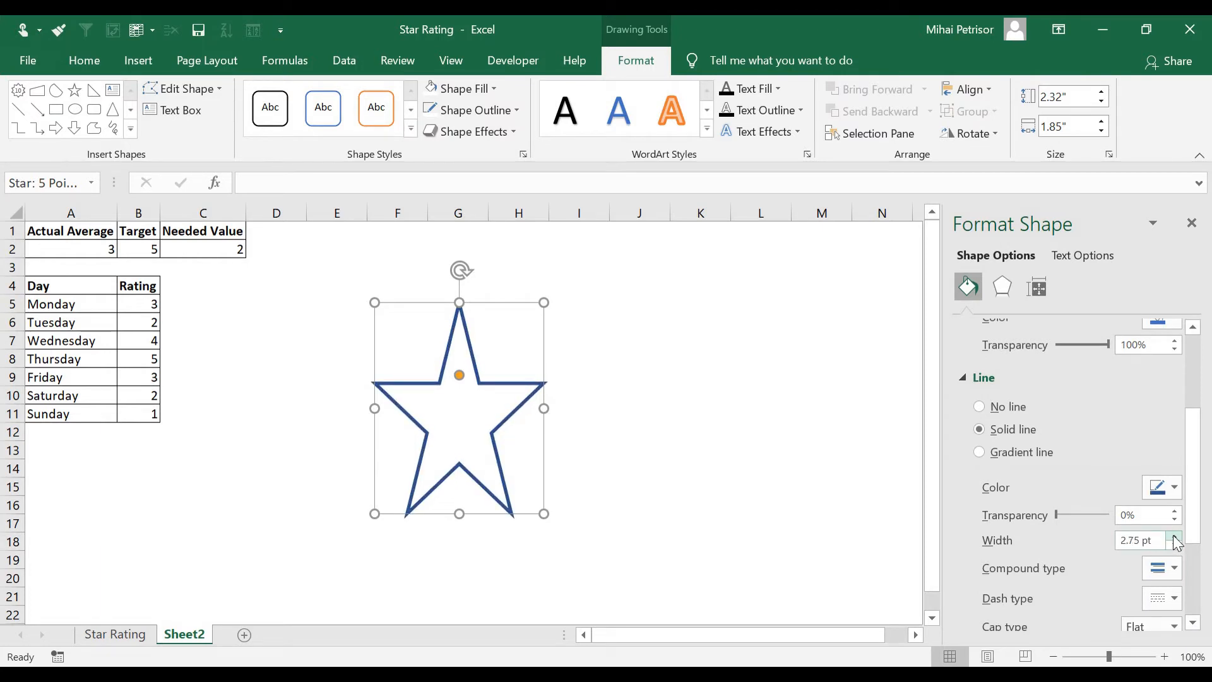
click(1174, 536)
click(740, 521)
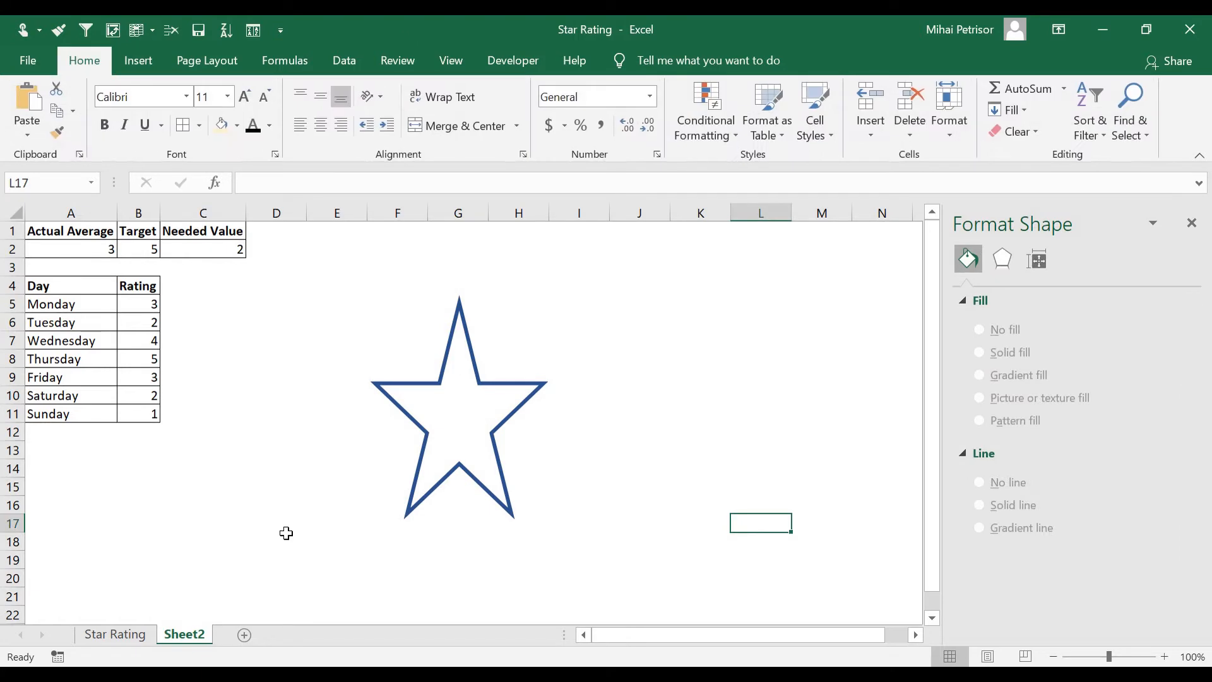
Enlarge the star from its corner and reposition it beside the table
click(460, 439)
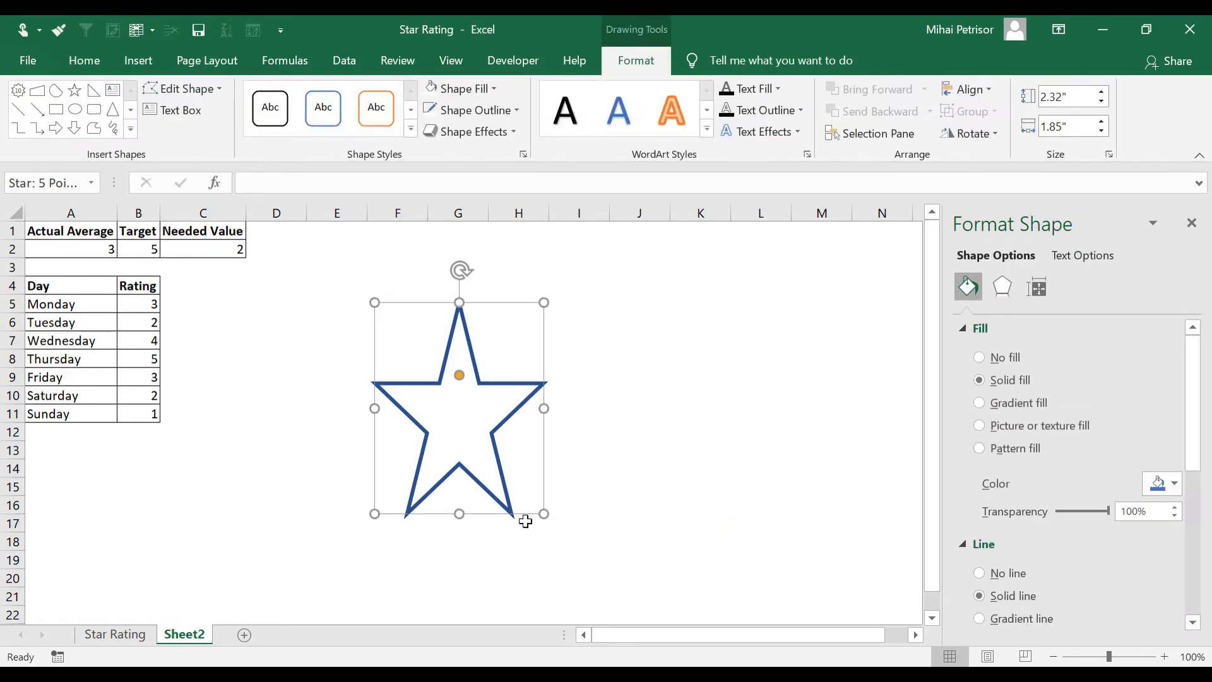
drag(543, 515, 586, 532)
drag(475, 423, 460, 424)
click(651, 521)
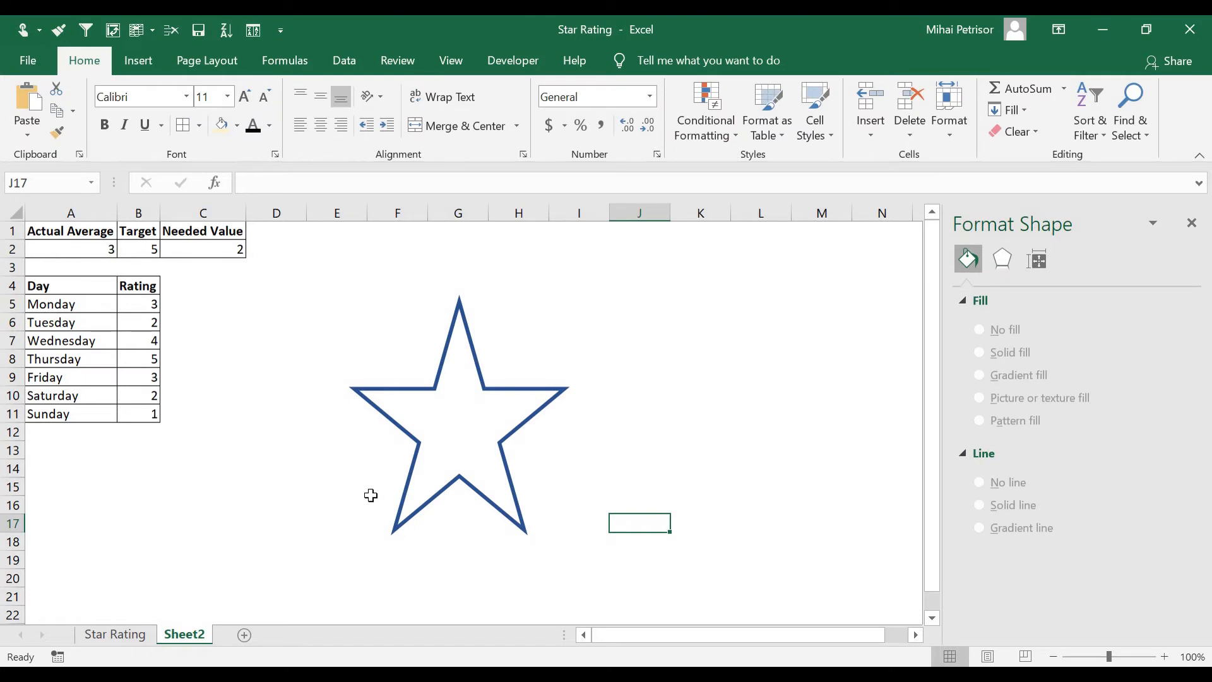
Select the Actual Average and Needed Value cells and insert a 100% Stacked Column chart from them
drag(96, 234, 92, 249)
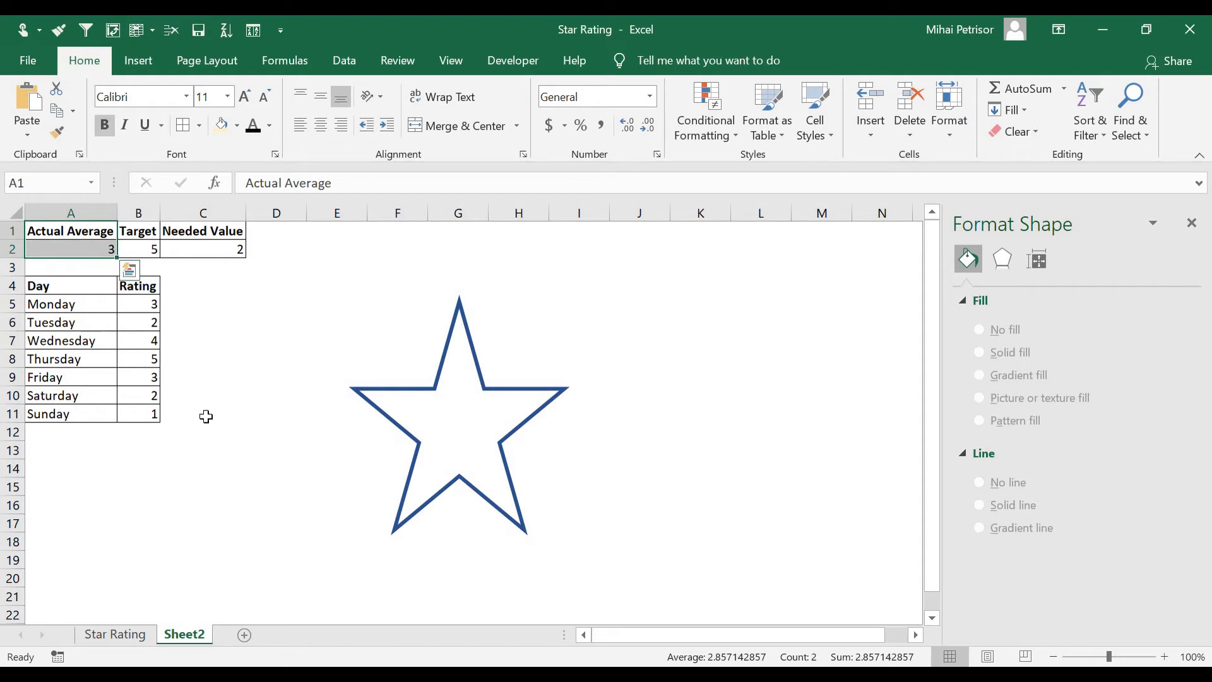
click(276, 432)
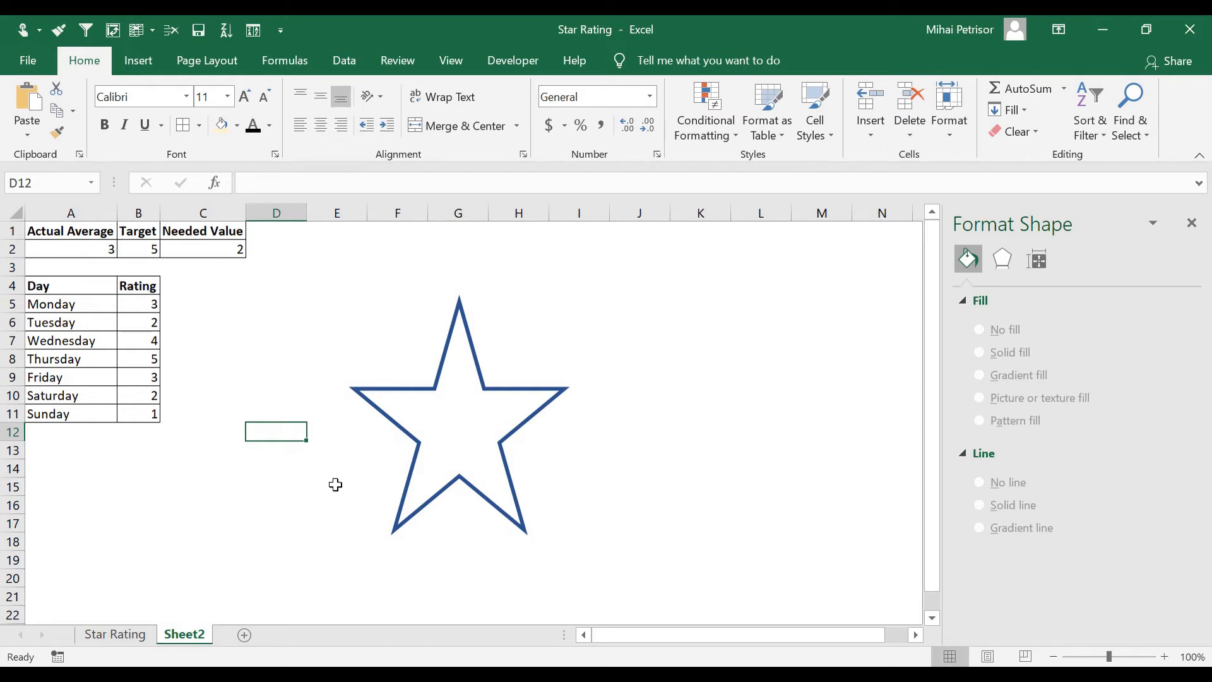
drag(87, 234, 92, 250)
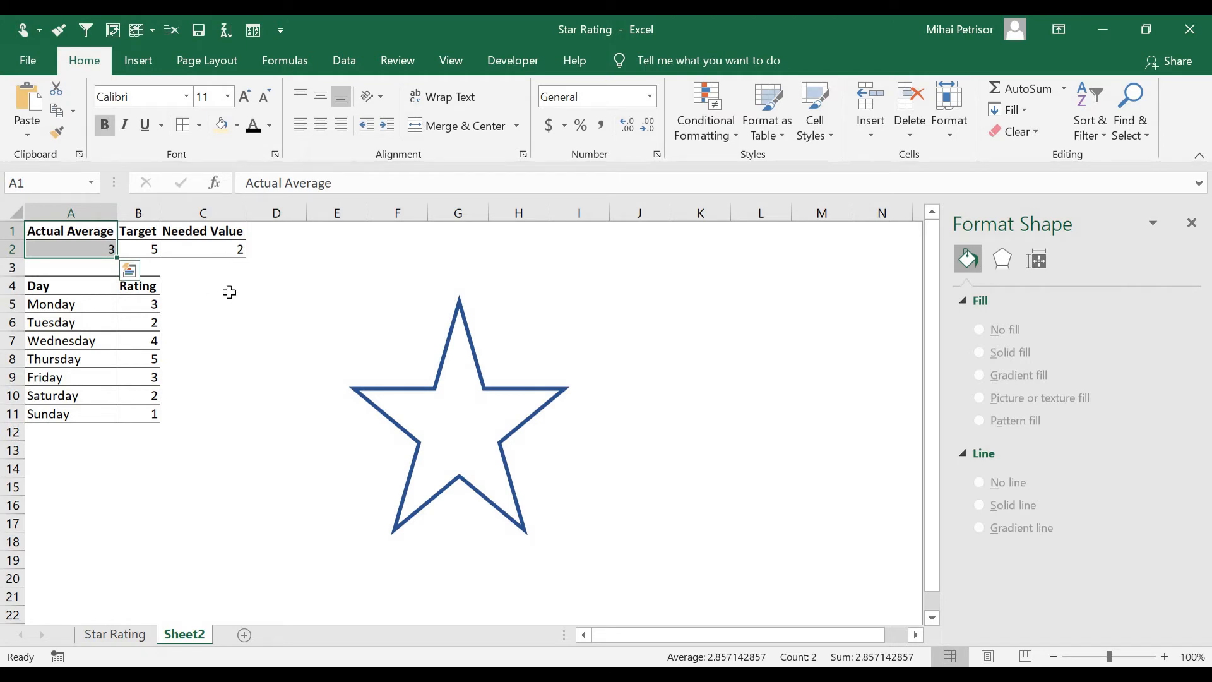
drag(219, 234, 218, 250)
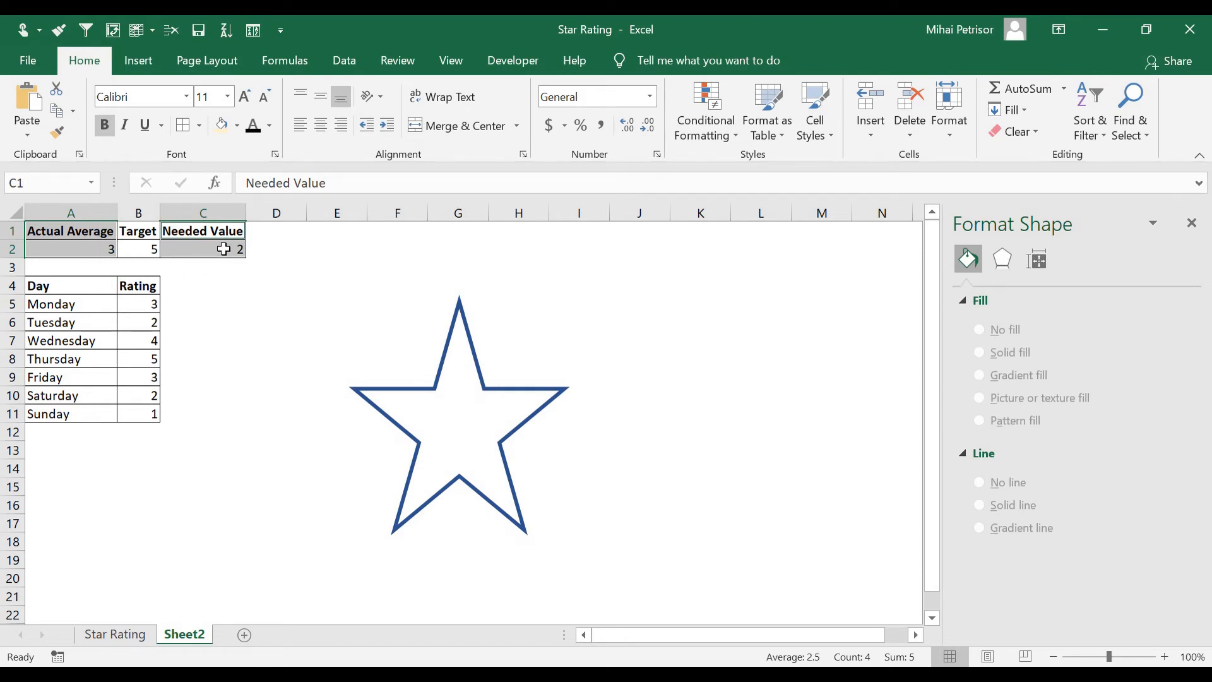
click(139, 61)
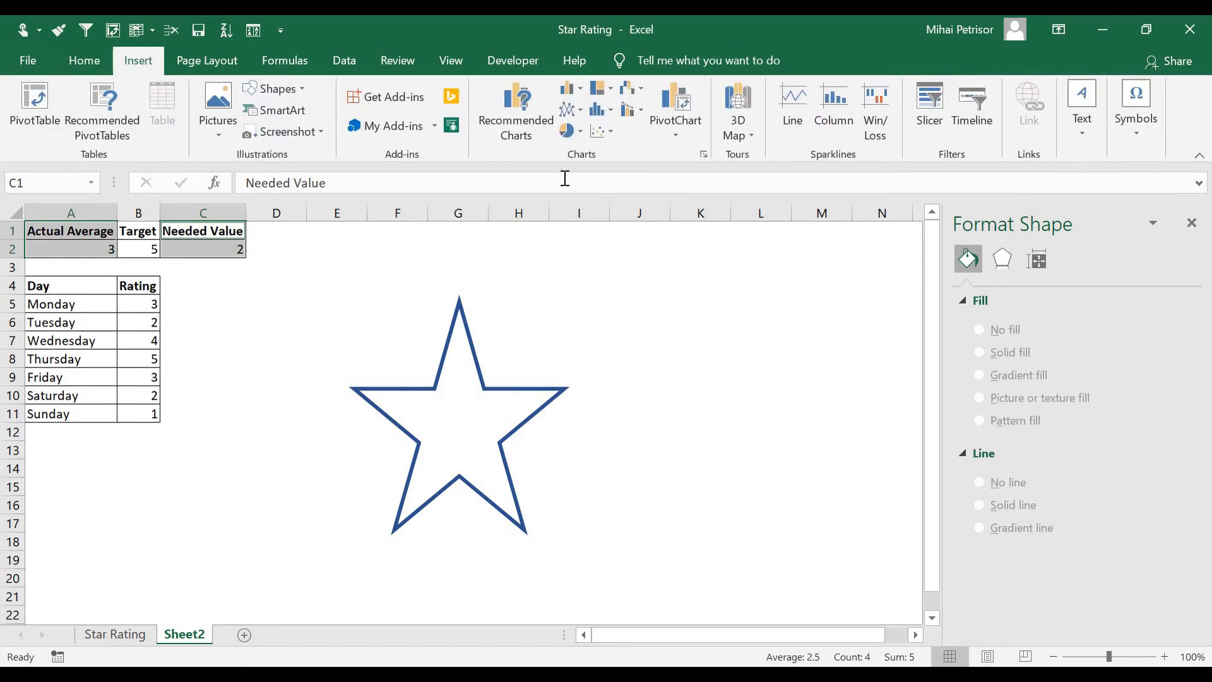
click(529, 106)
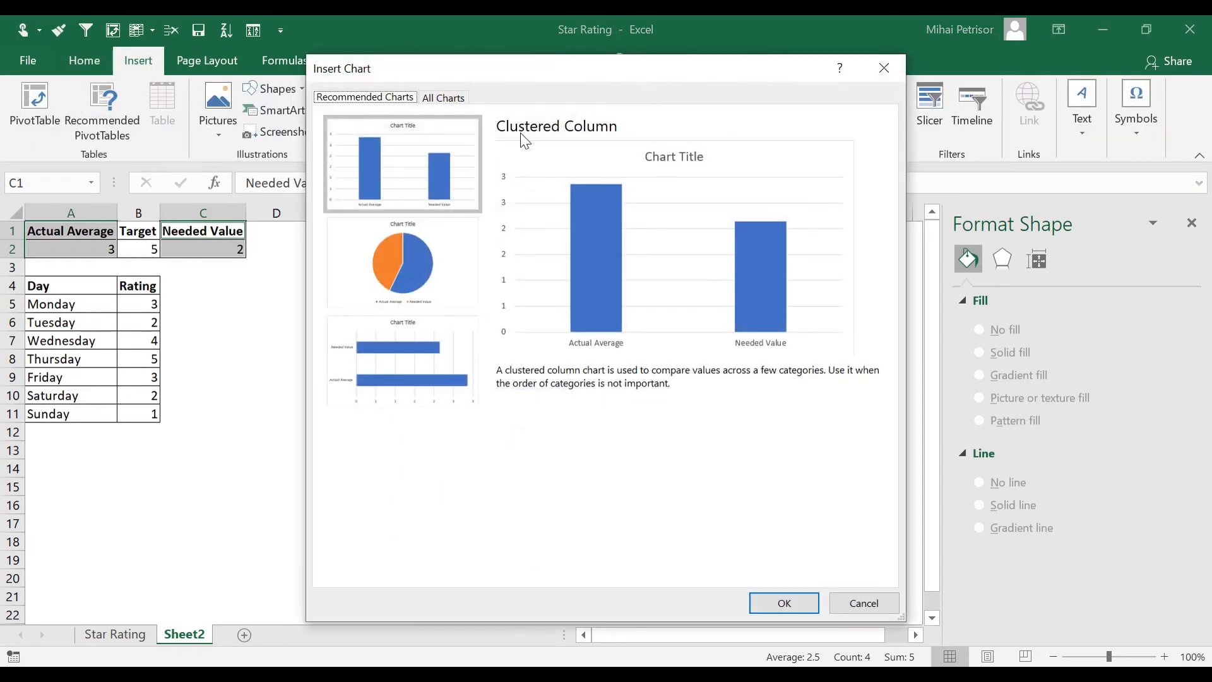
click(443, 98)
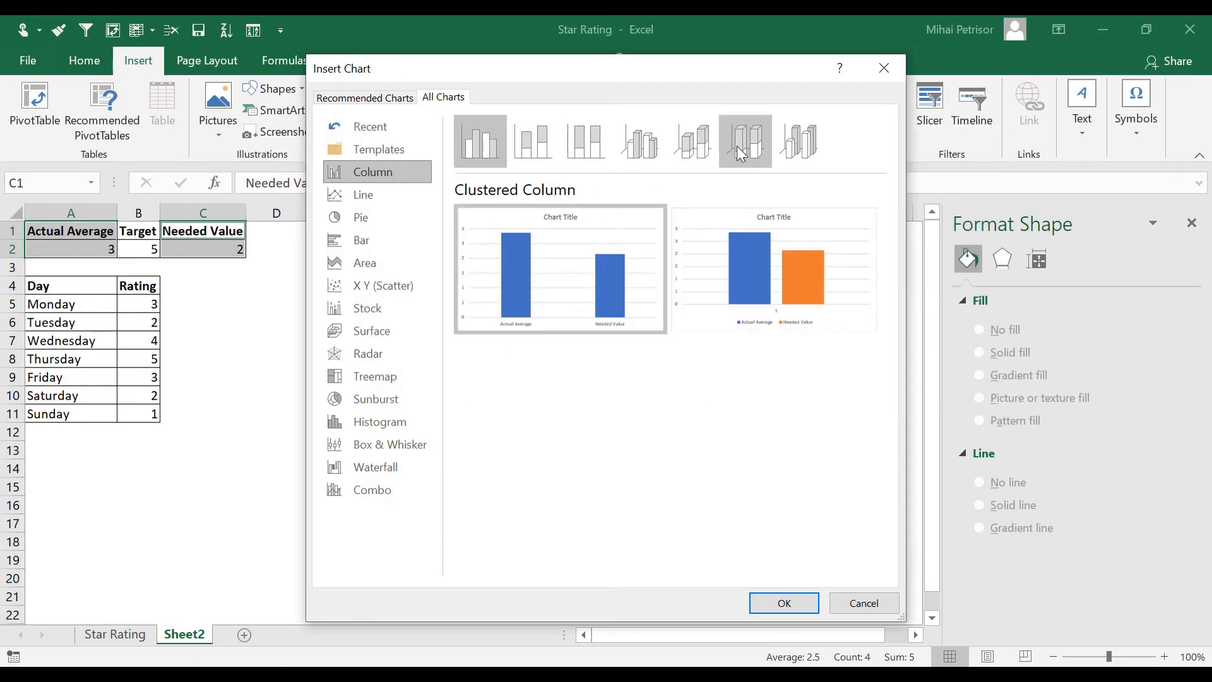
click(596, 138)
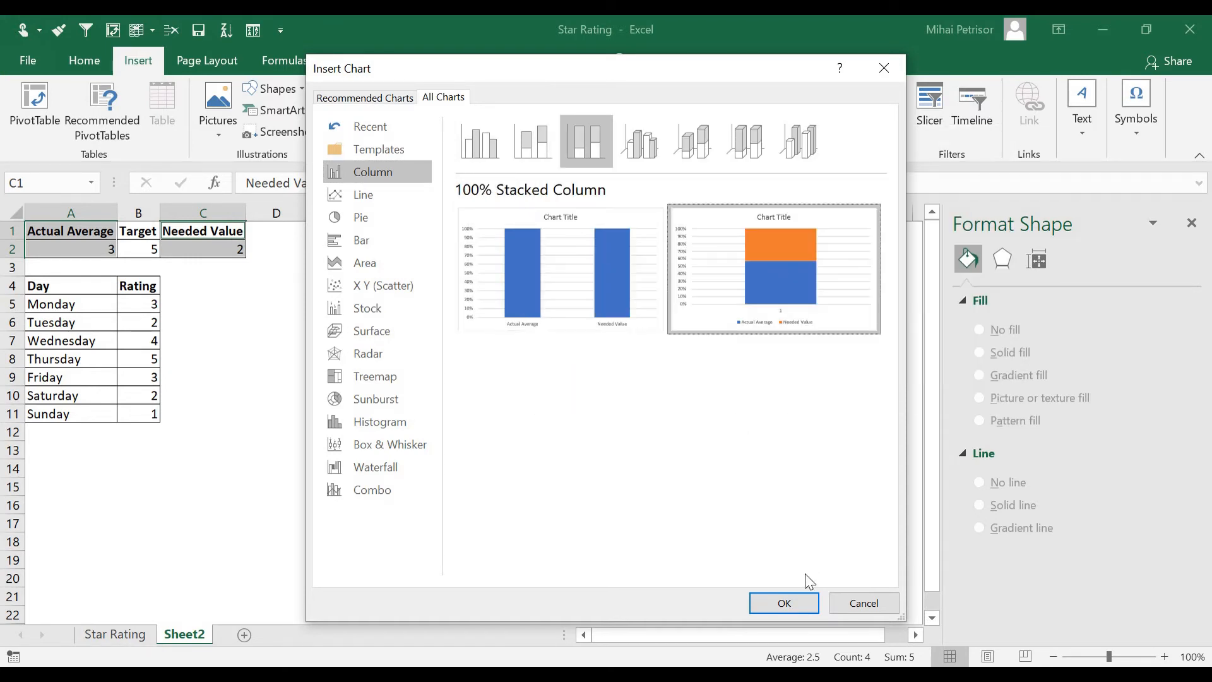
click(803, 601)
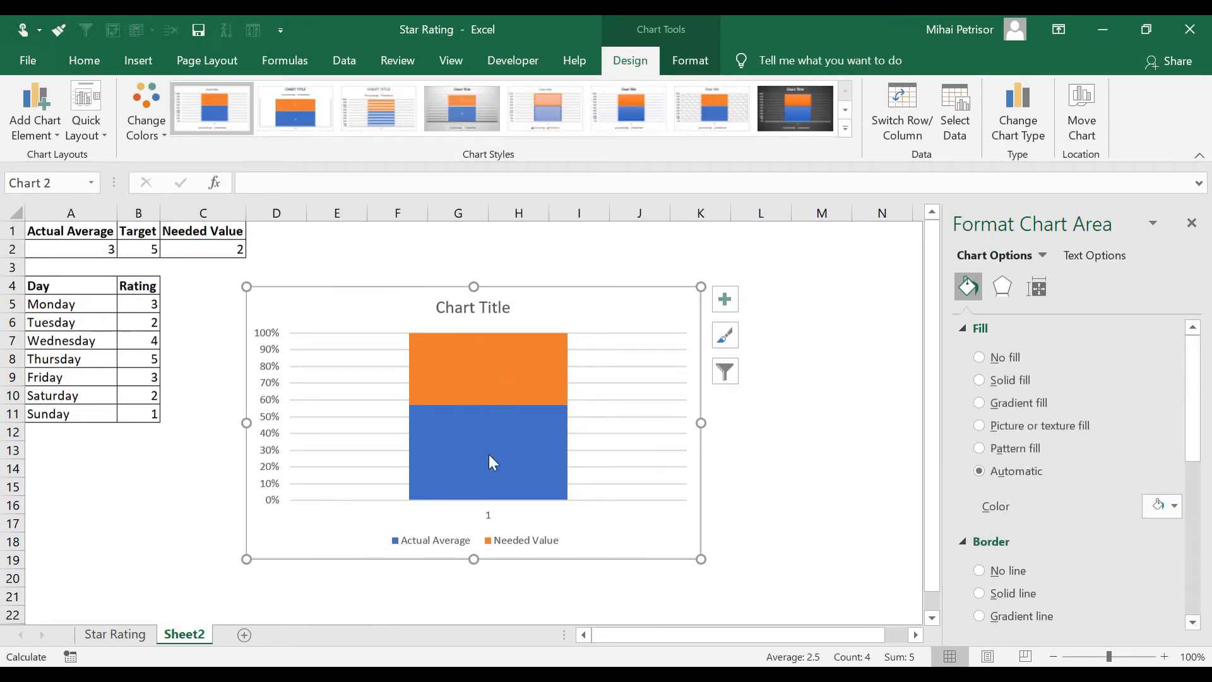
Set the Needed Value column to No fill with No line for its border
mouse_move(465, 414)
click(461, 536)
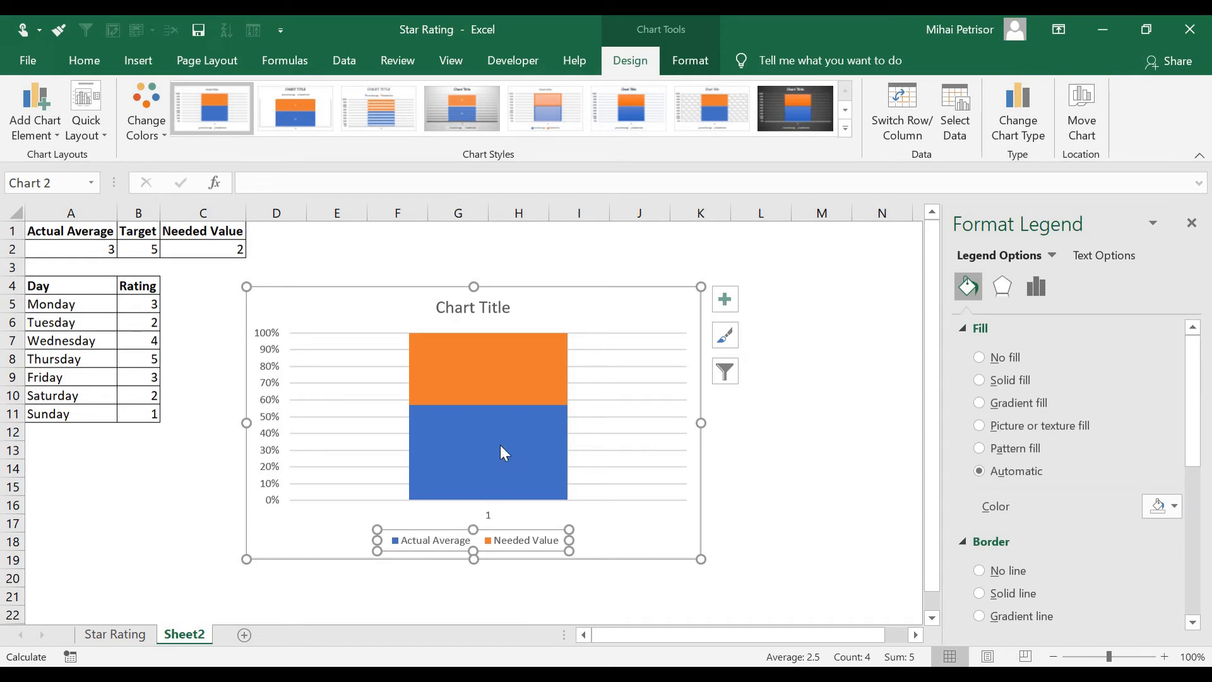
click(506, 376)
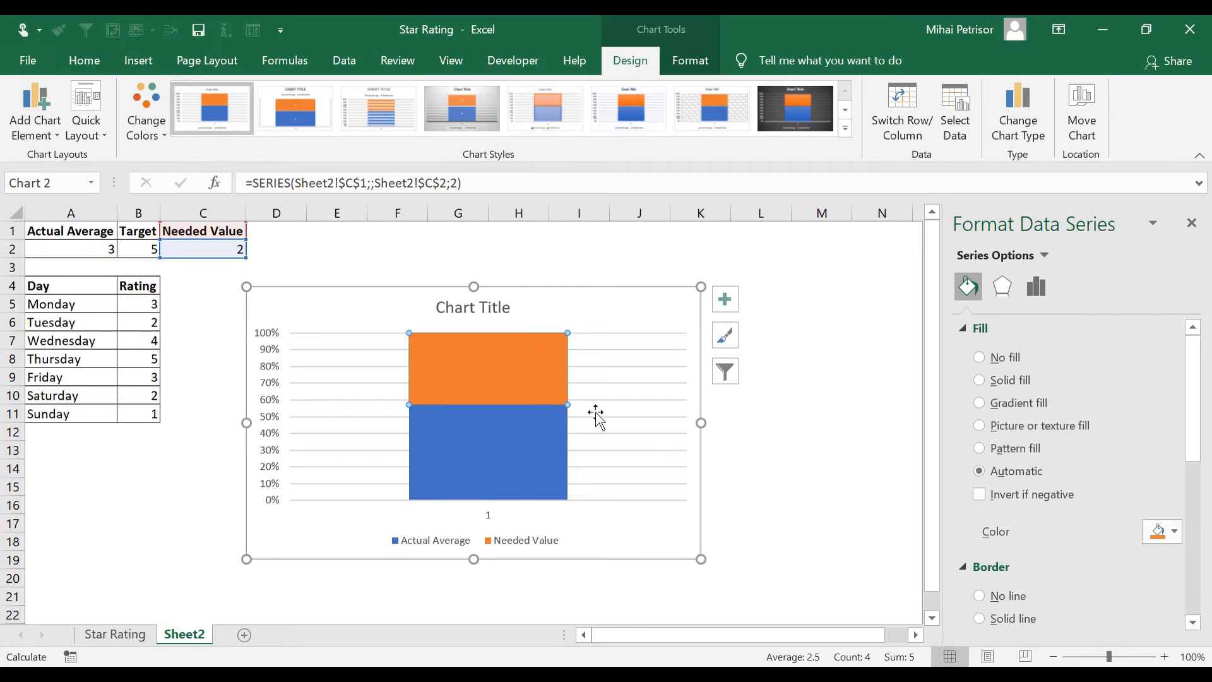
click(503, 384)
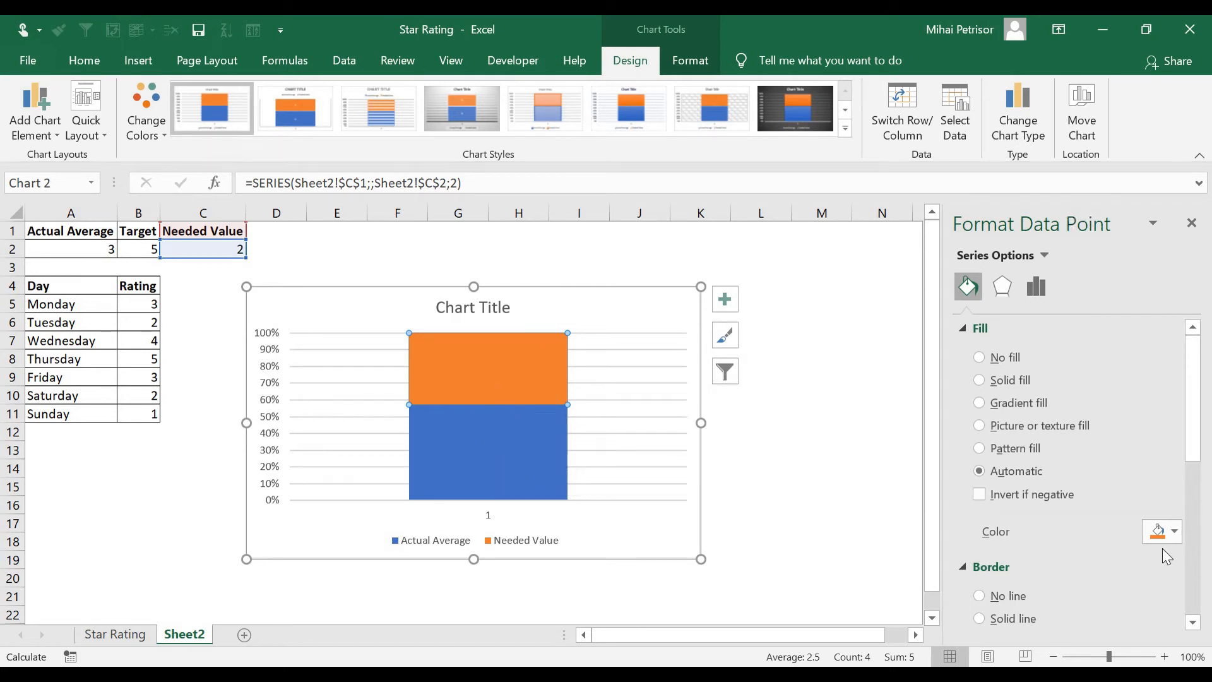
click(1178, 532)
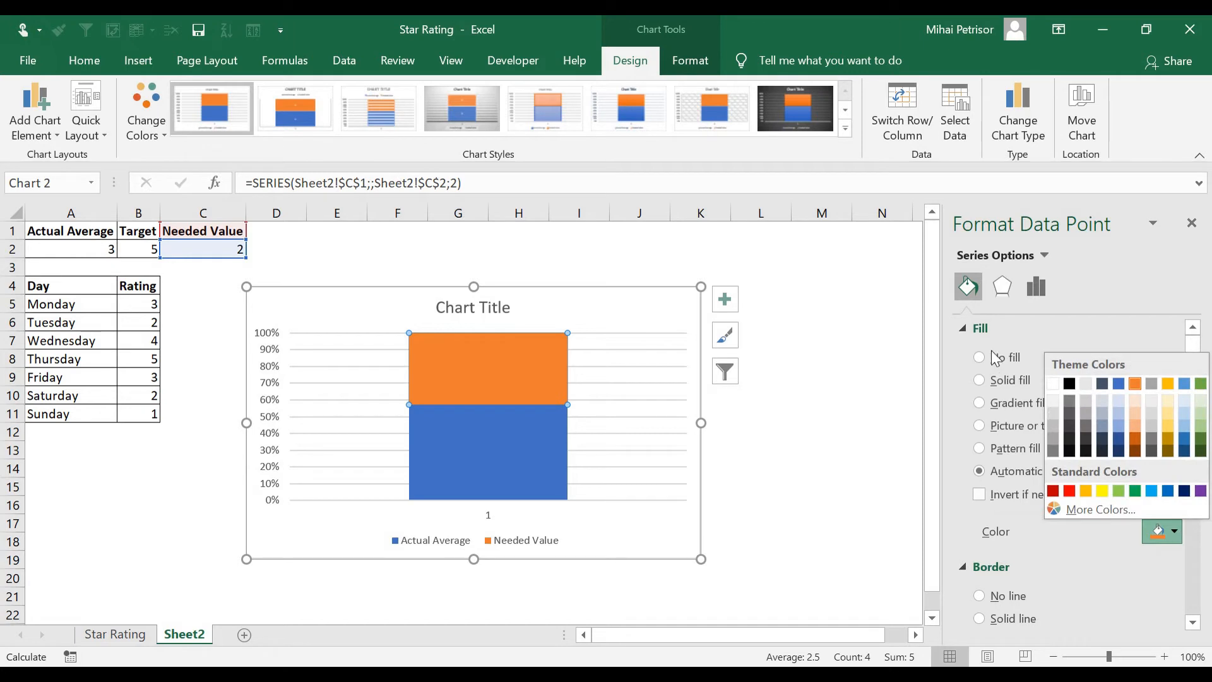
click(987, 360)
click(989, 559)
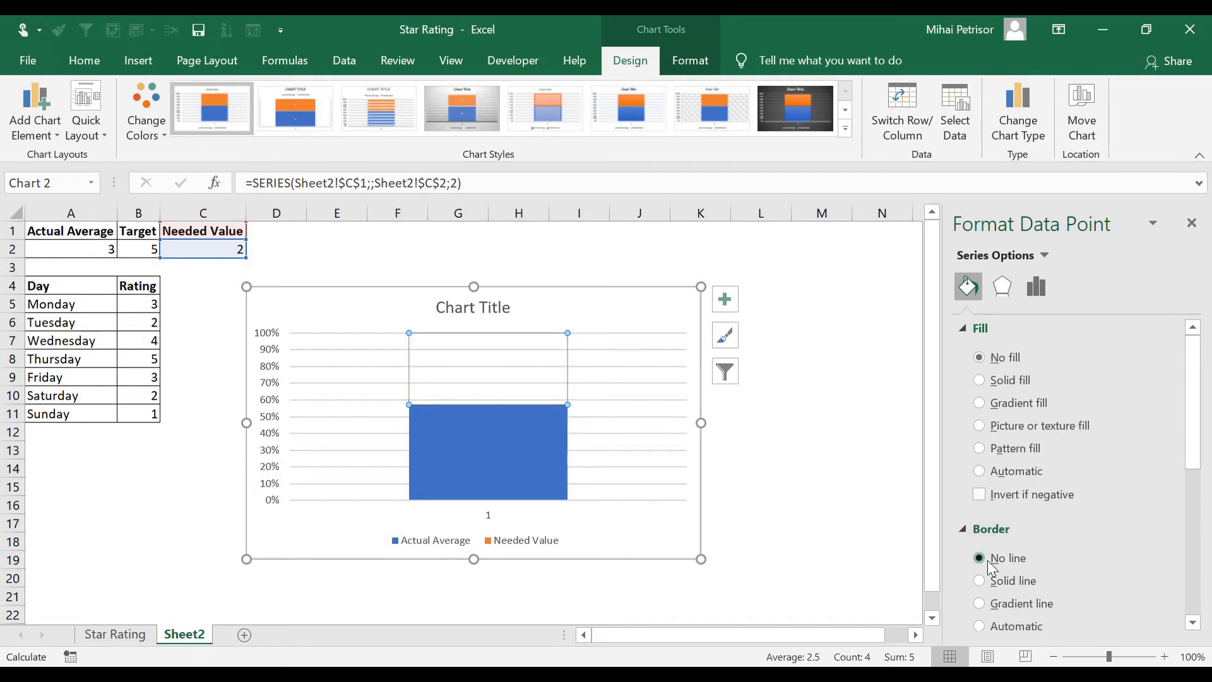
Delete the chart's horizontal axis, legend and chart title
click(488, 521)
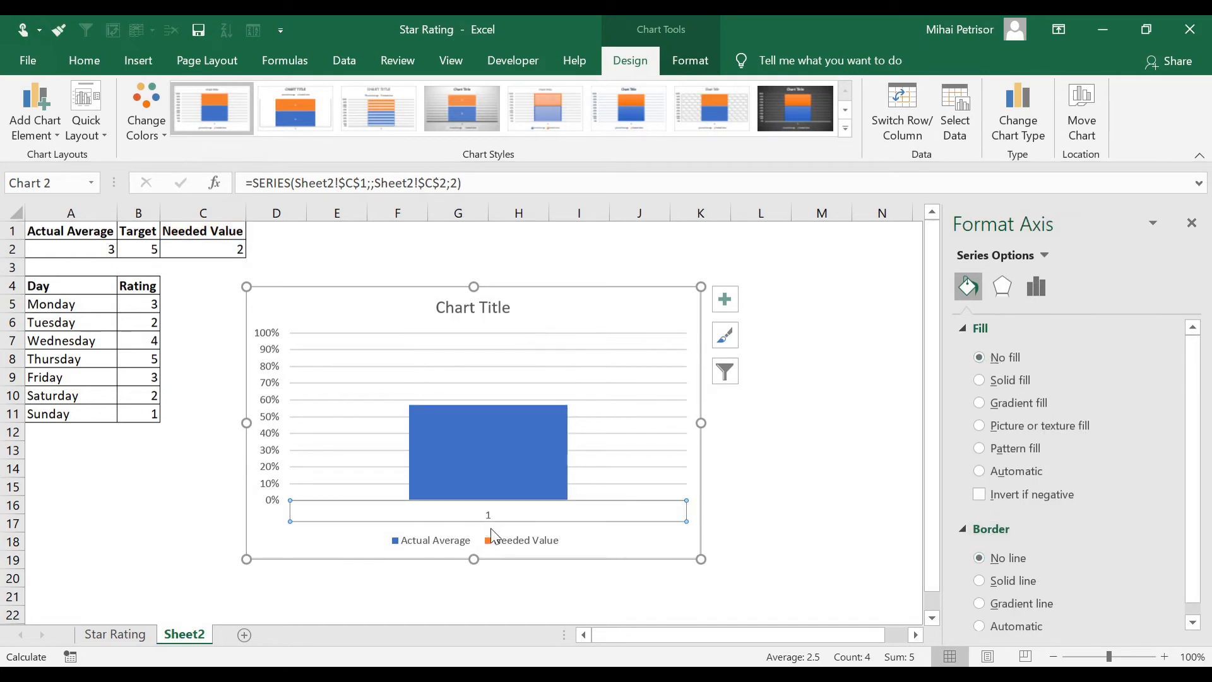
key(Delete)
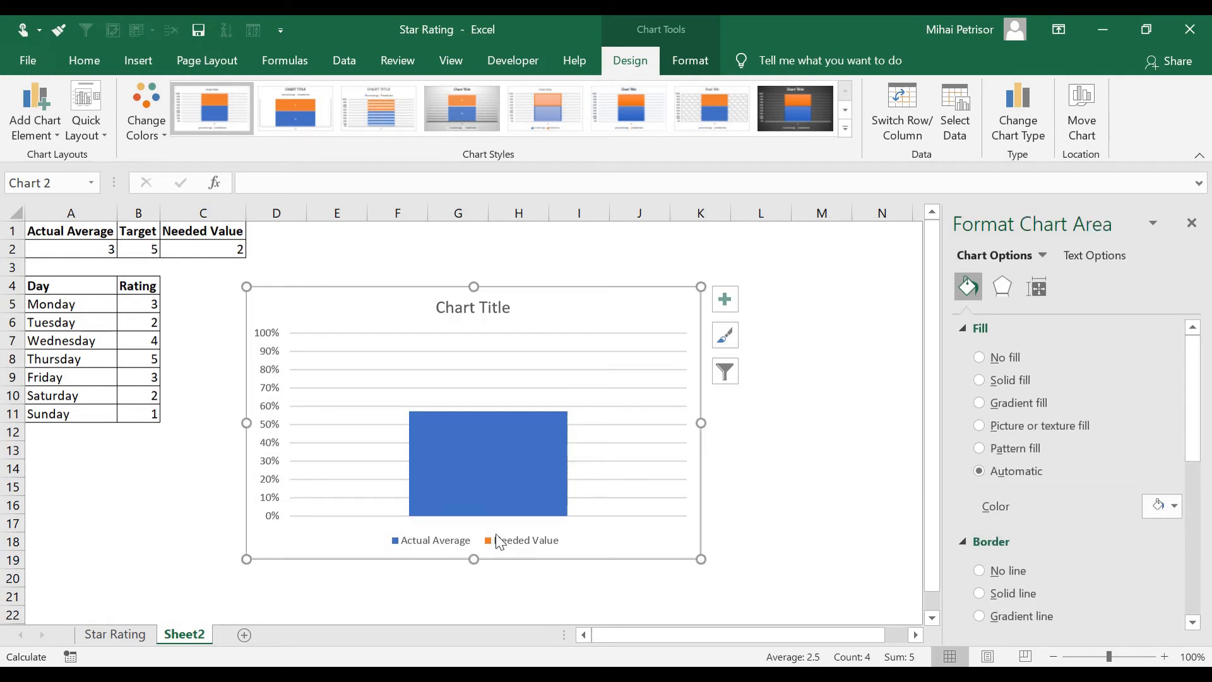
click(500, 535)
key(Delete)
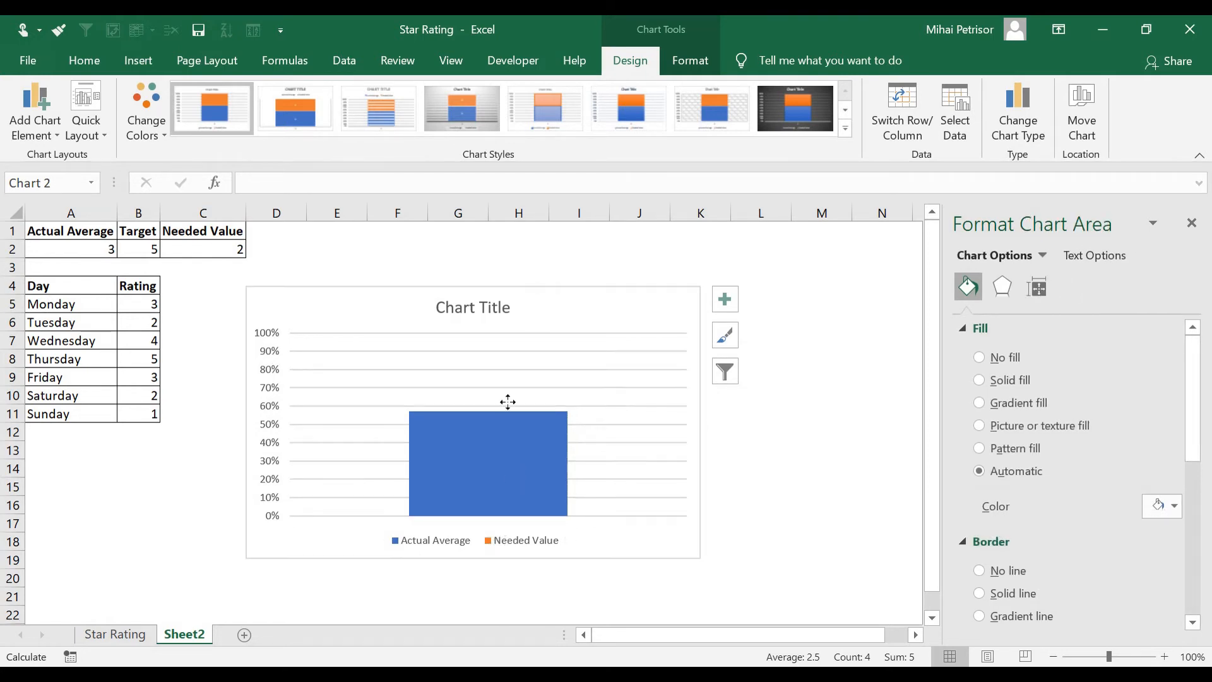
click(494, 299)
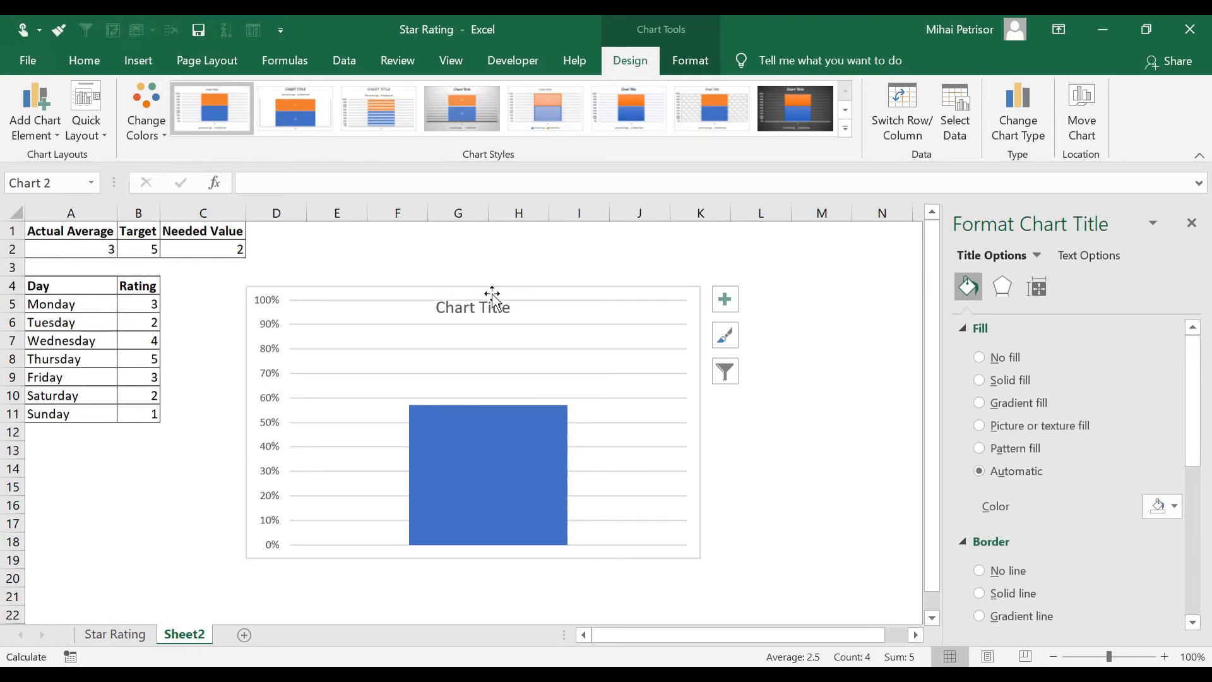
key(Delete)
Move the chart onto the star and bring the star in front of the chart
drag(531, 289, 700, 303)
click(389, 388)
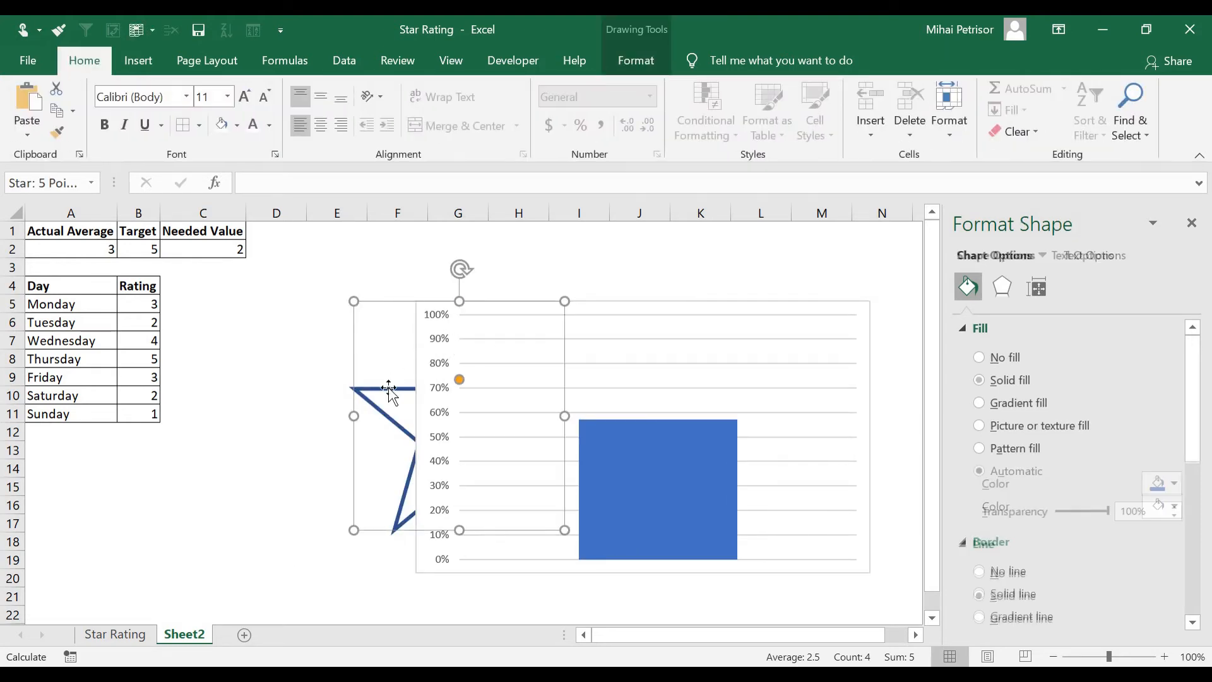
right_click(390, 391)
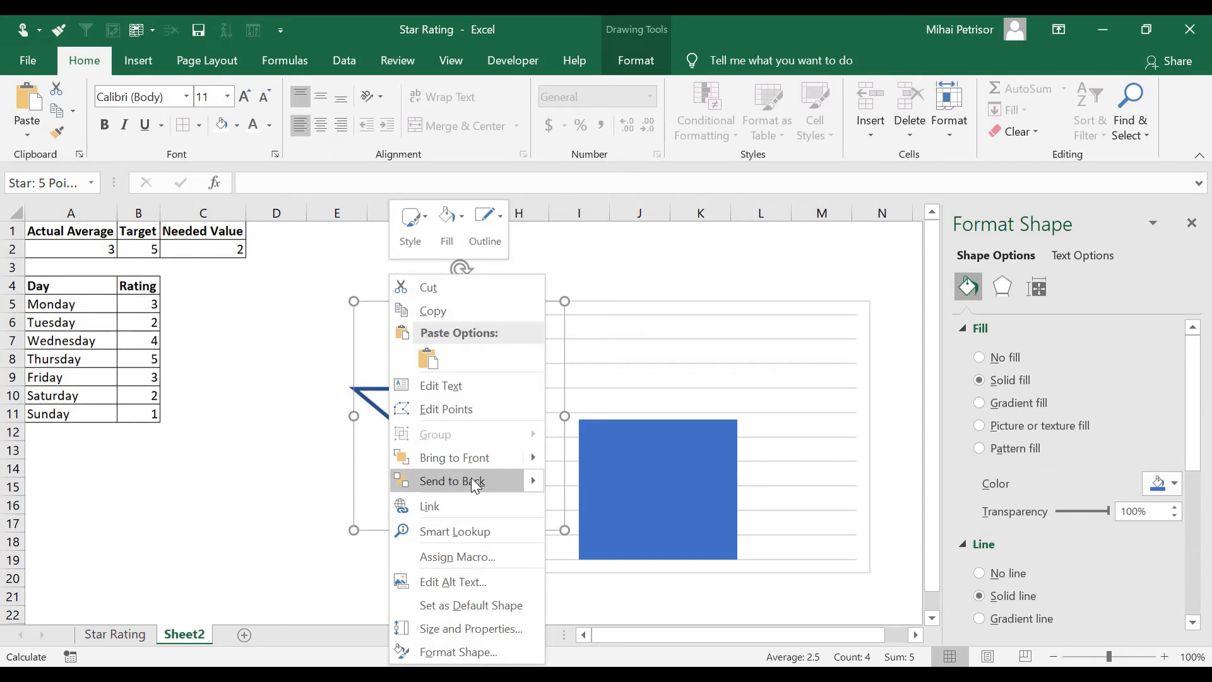
click(477, 457)
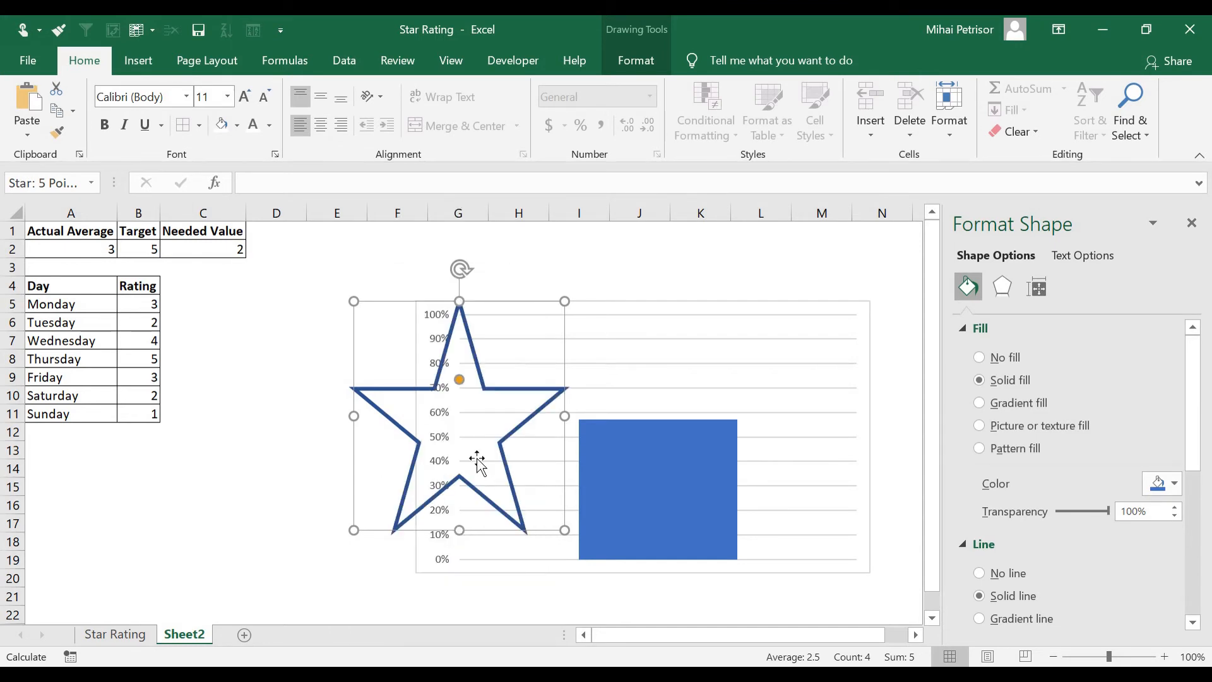
Reposition the chart and adjust its height so the plot lines up with the star
click(731, 311)
mouse_move(716, 301)
mouse_down()
mouse_move(585, 298)
mouse_move(555, 283)
mouse_up()
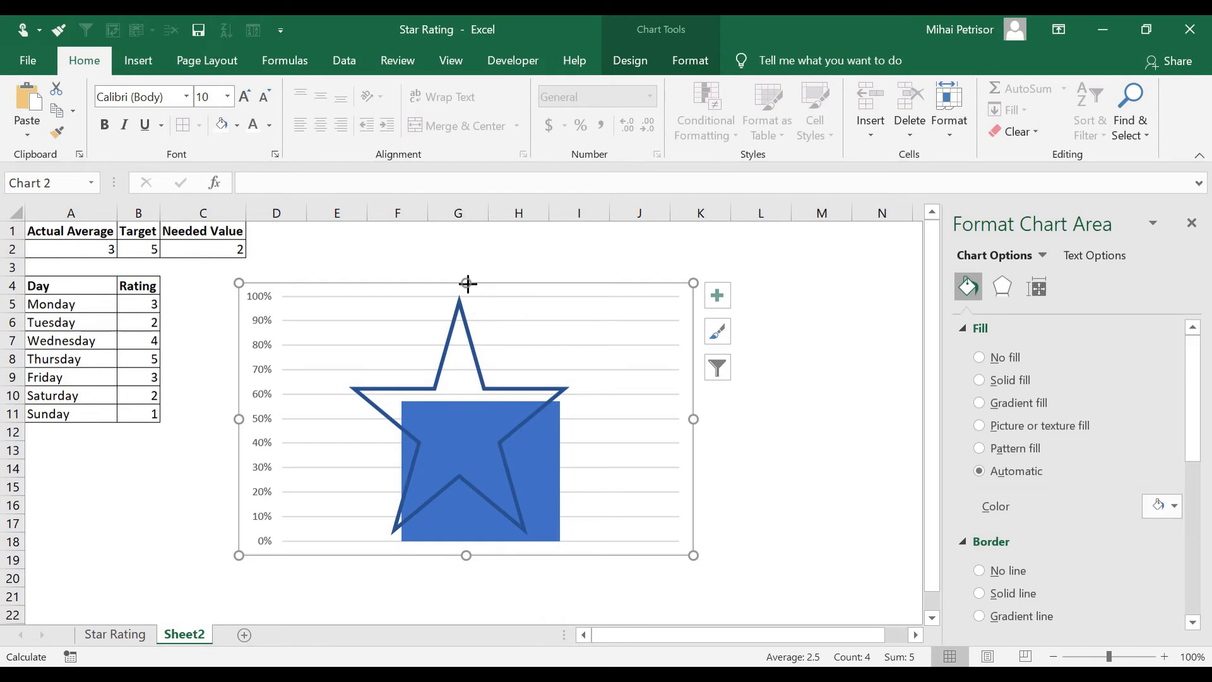
drag(468, 282, 466, 284)
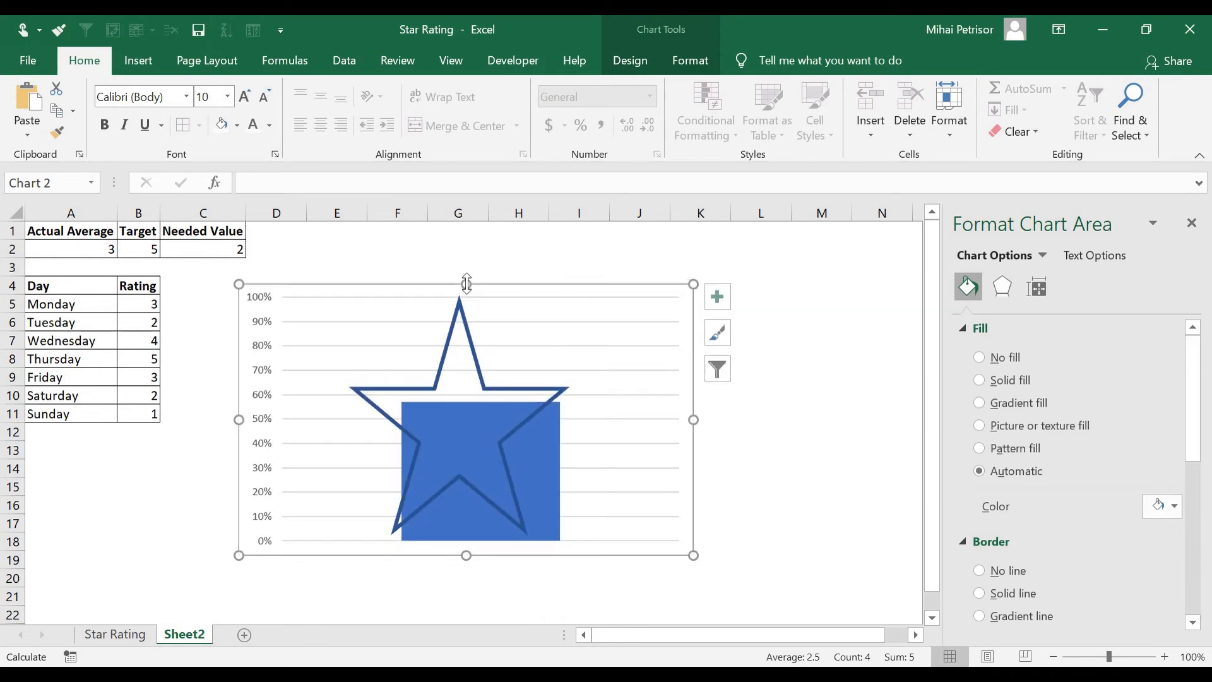
drag(465, 555, 467, 549)
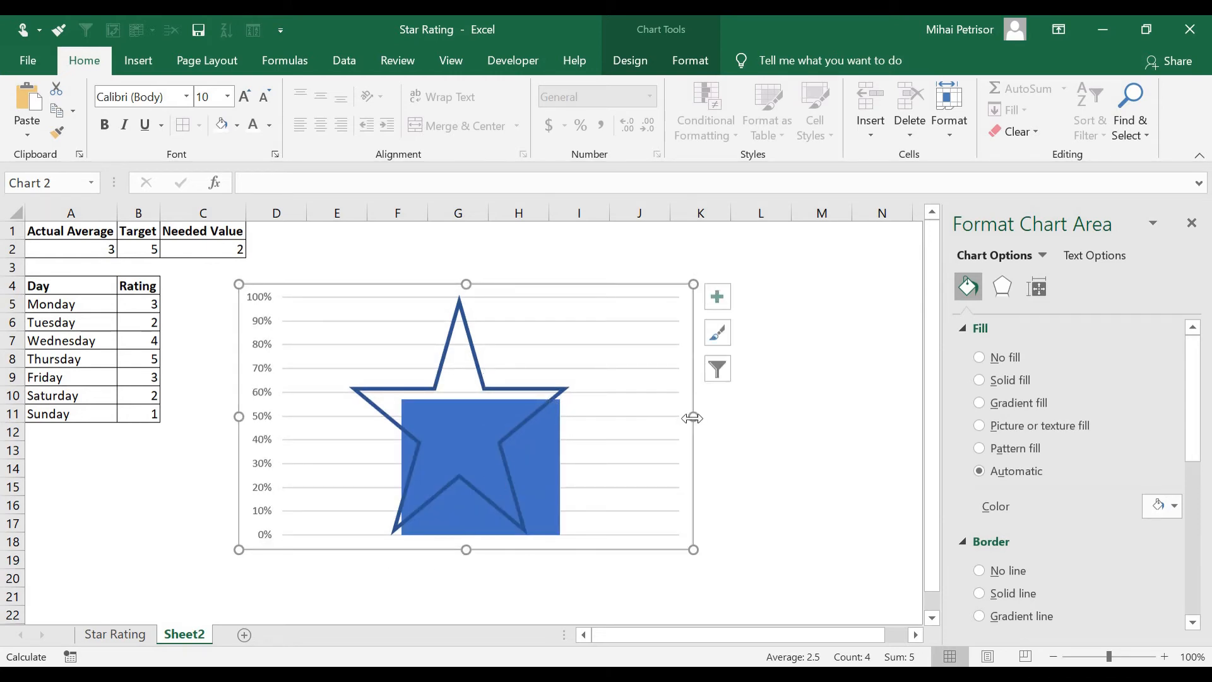
Set the column series' gap width to 0% so the column fills the plot
click(547, 456)
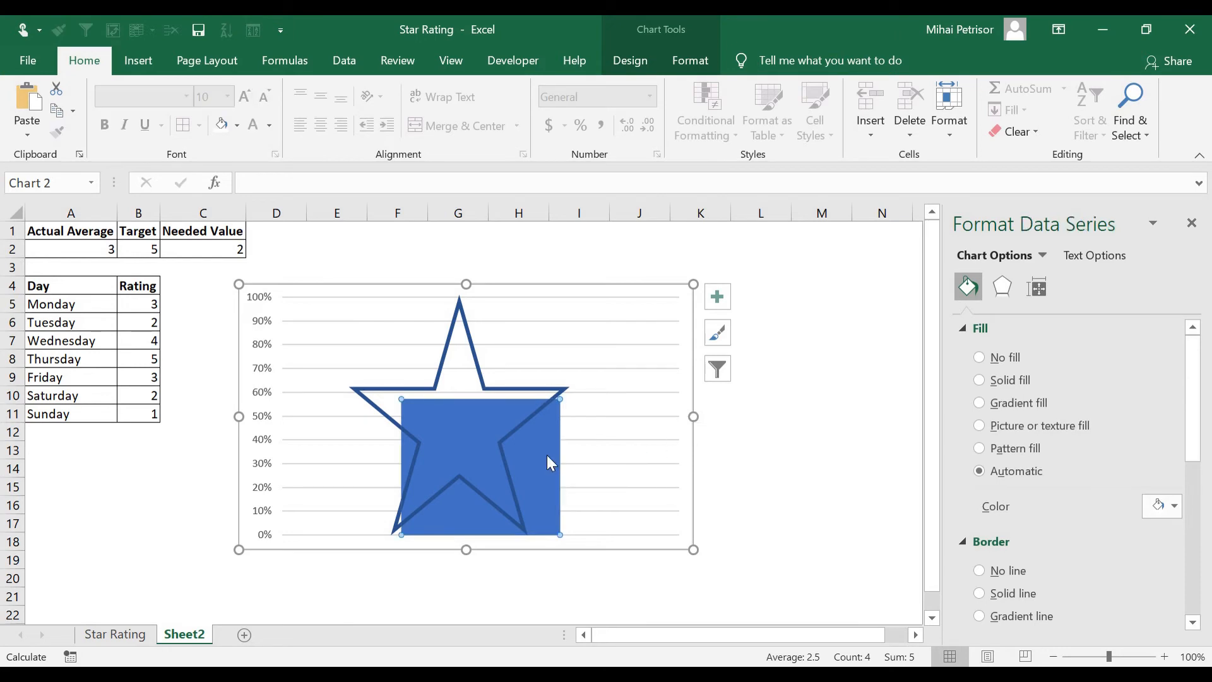
click(1036, 286)
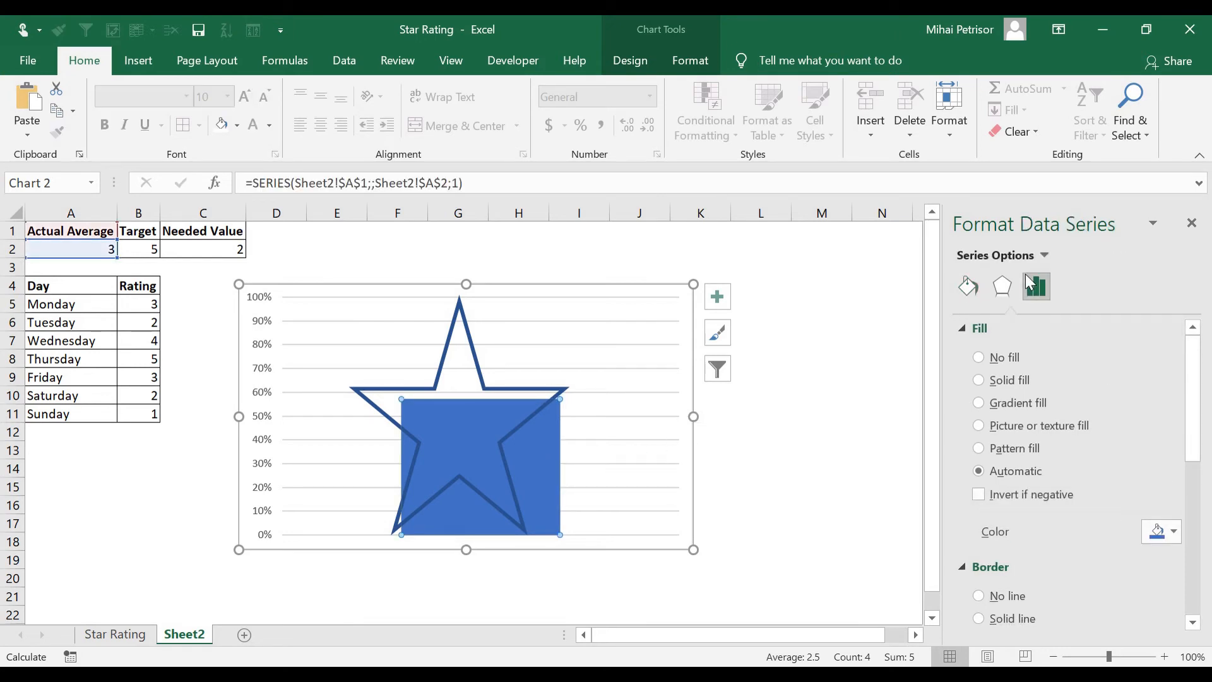
drag(1071, 449, 1053, 450)
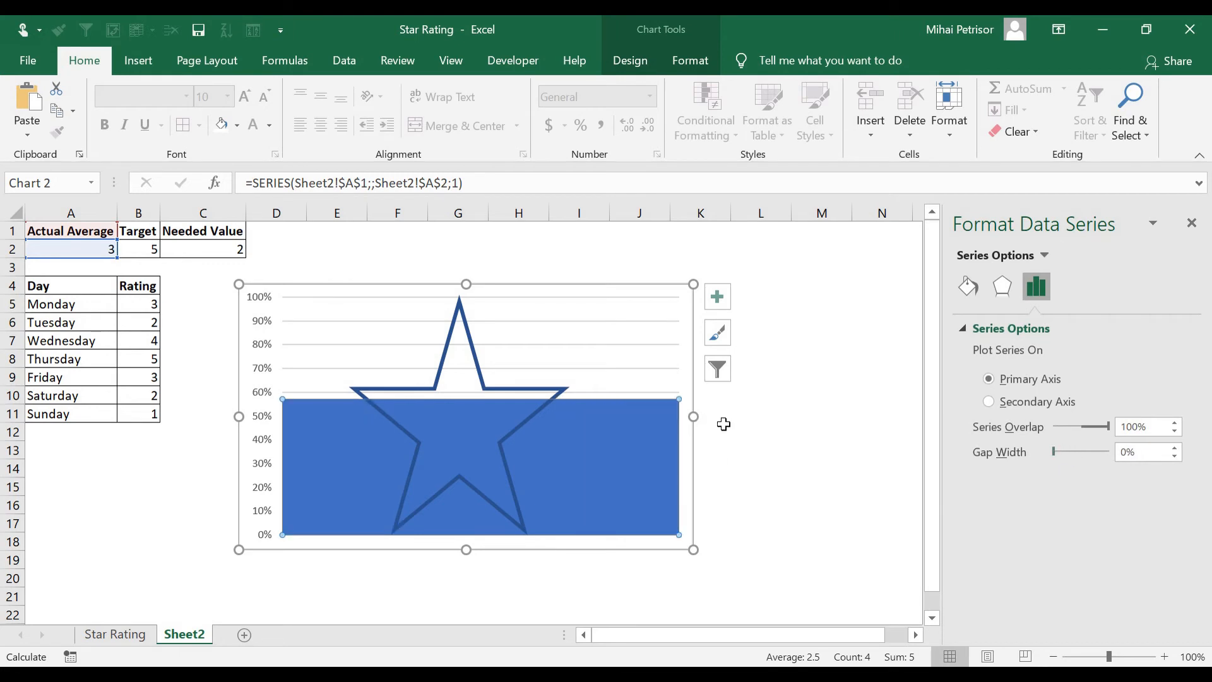
Narrow the chart from both sides to about 2.97 in wide and delete its vertical axis
drag(693, 417, 592, 415)
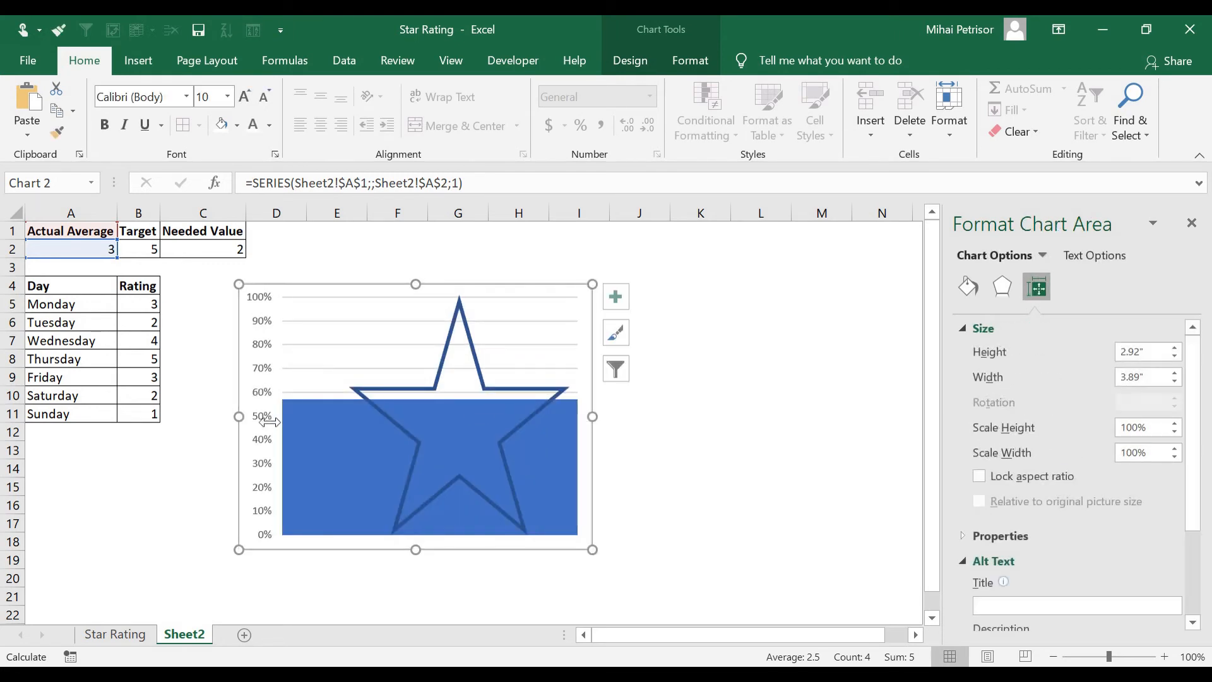
drag(238, 416, 322, 422)
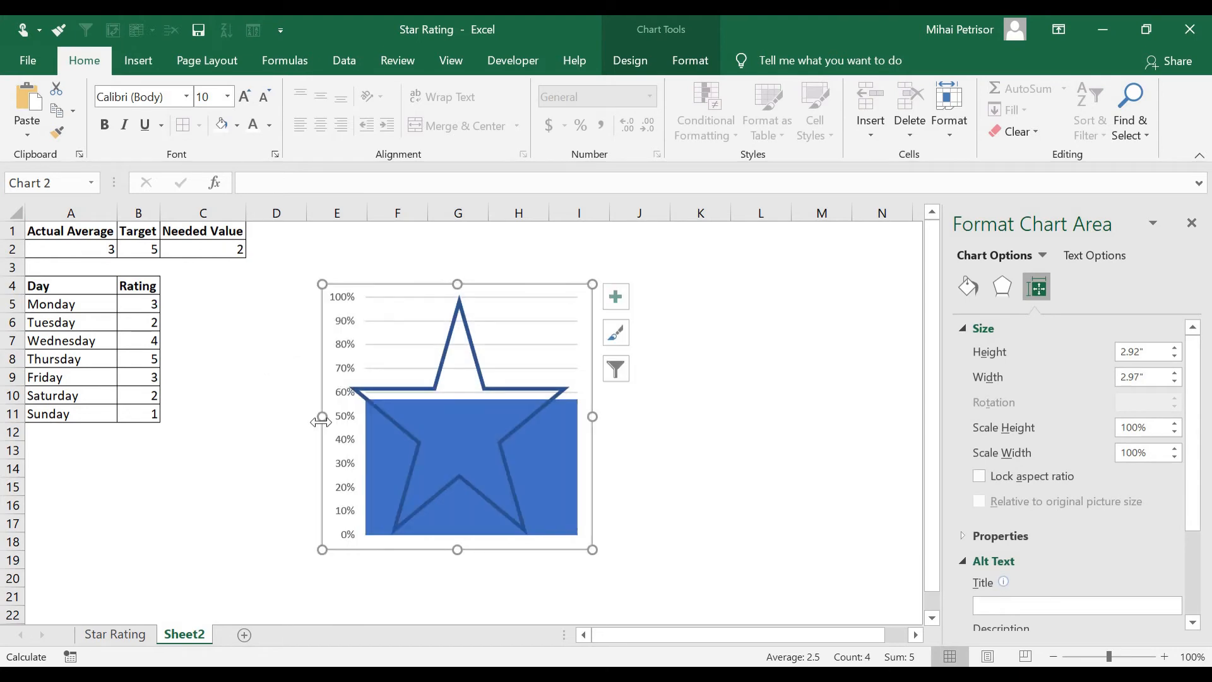
click(347, 398)
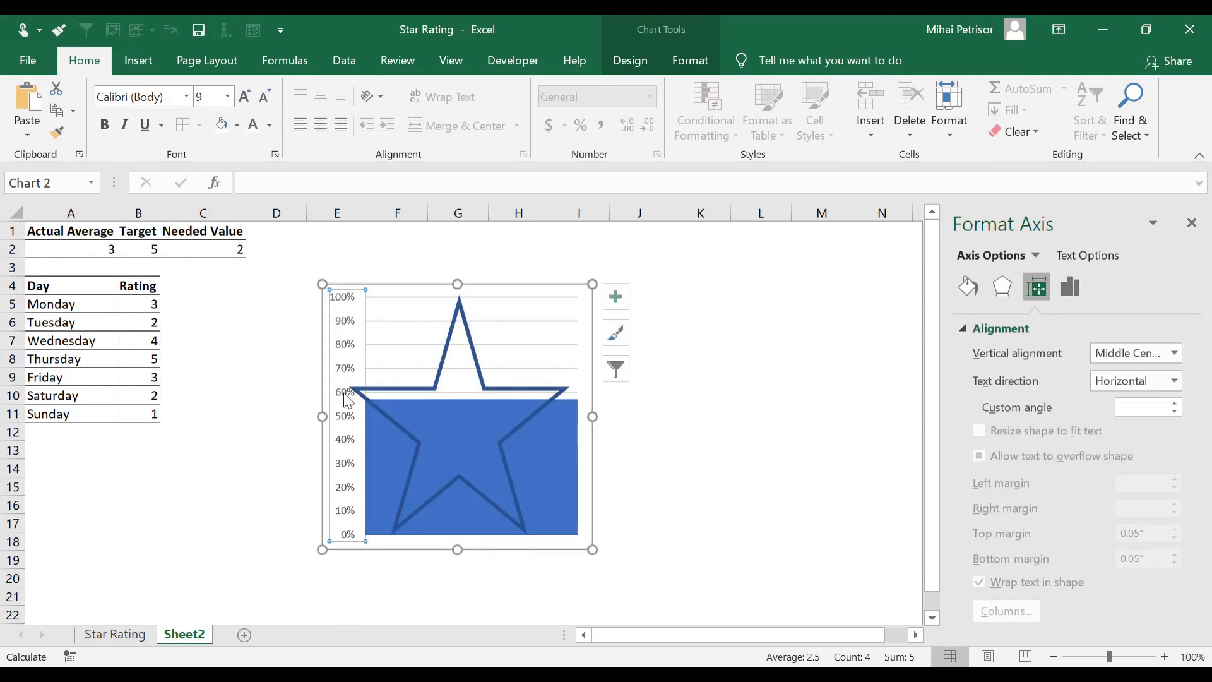
key(Delete)
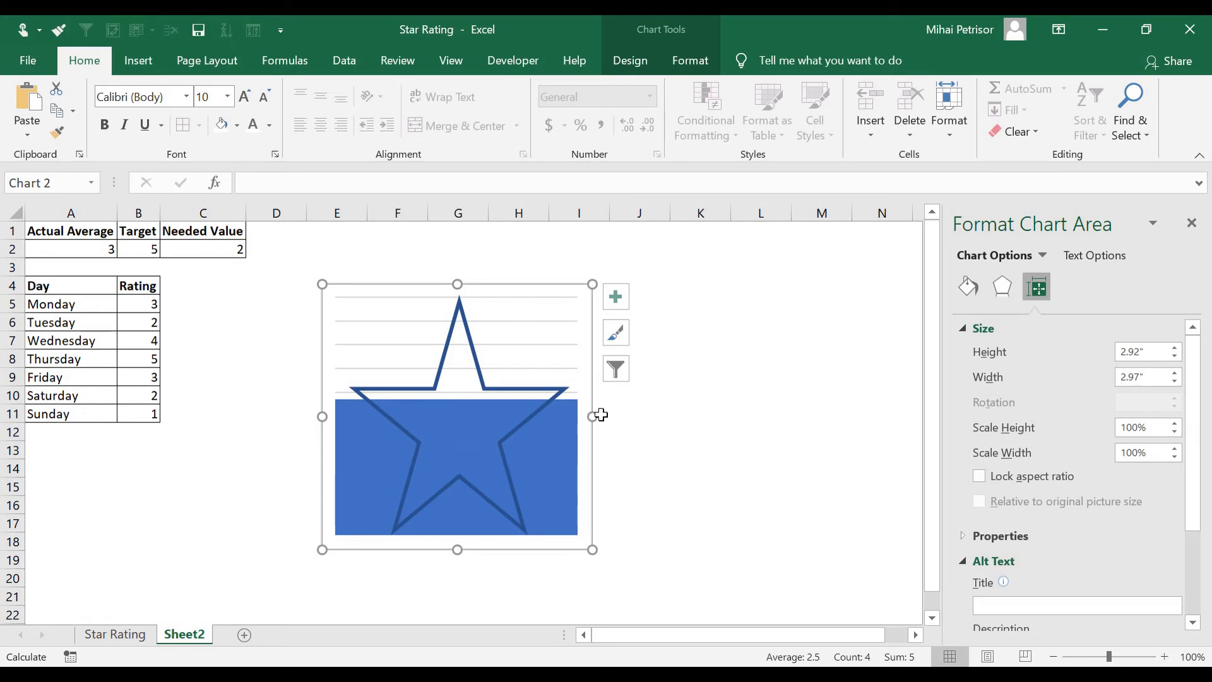
Narrow the chart to about 2.84 in wide and nudge it to fit the star
drag(591, 416, 580, 417)
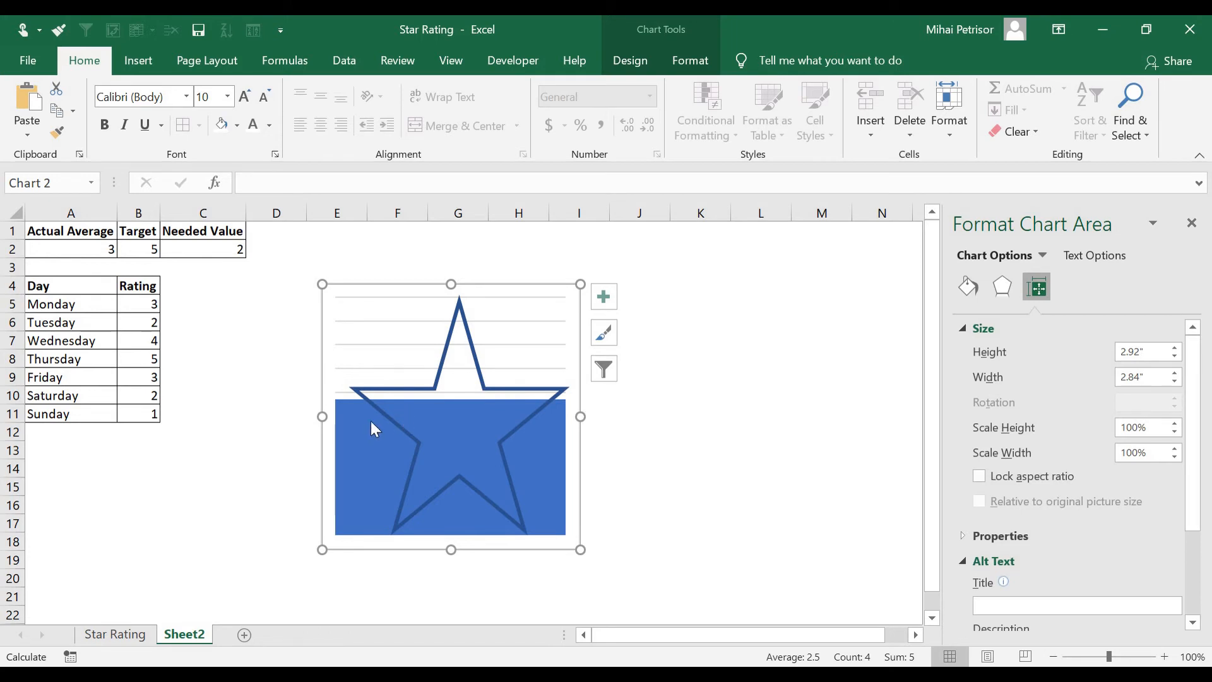
drag(517, 290, 528, 284)
Apply a 50 pt soft edges preset to the chart's major gridlines
click(546, 308)
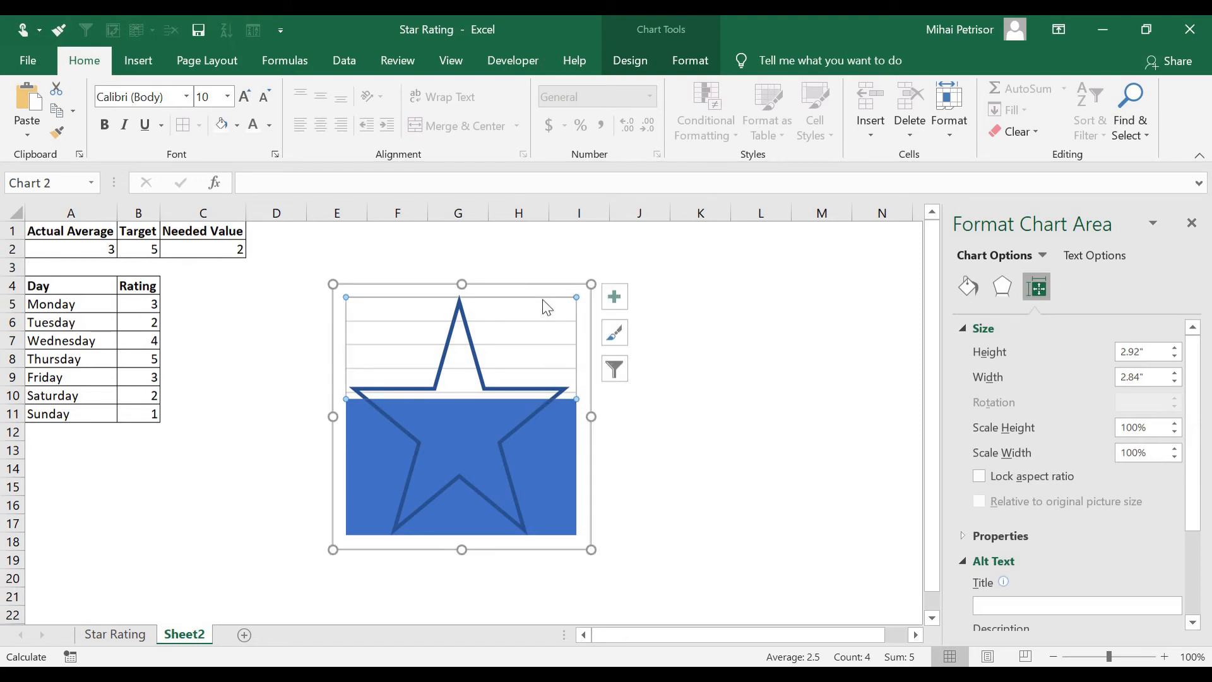
click(547, 307)
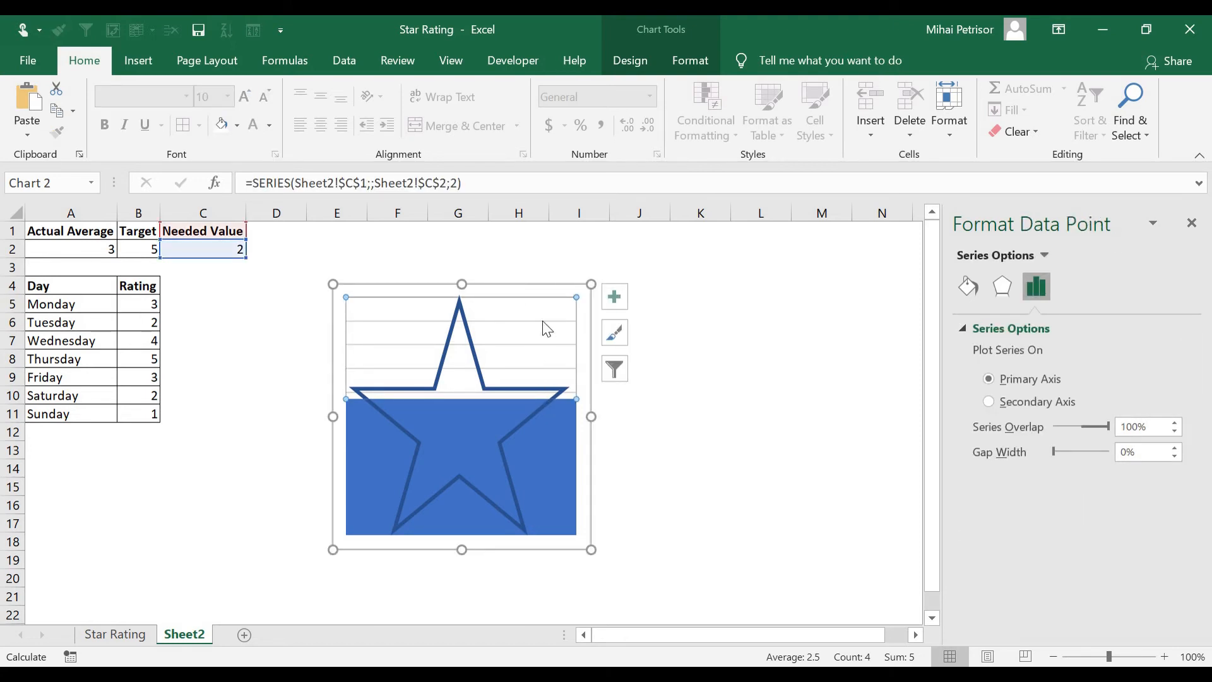
click(691, 59)
click(631, 60)
click(33, 117)
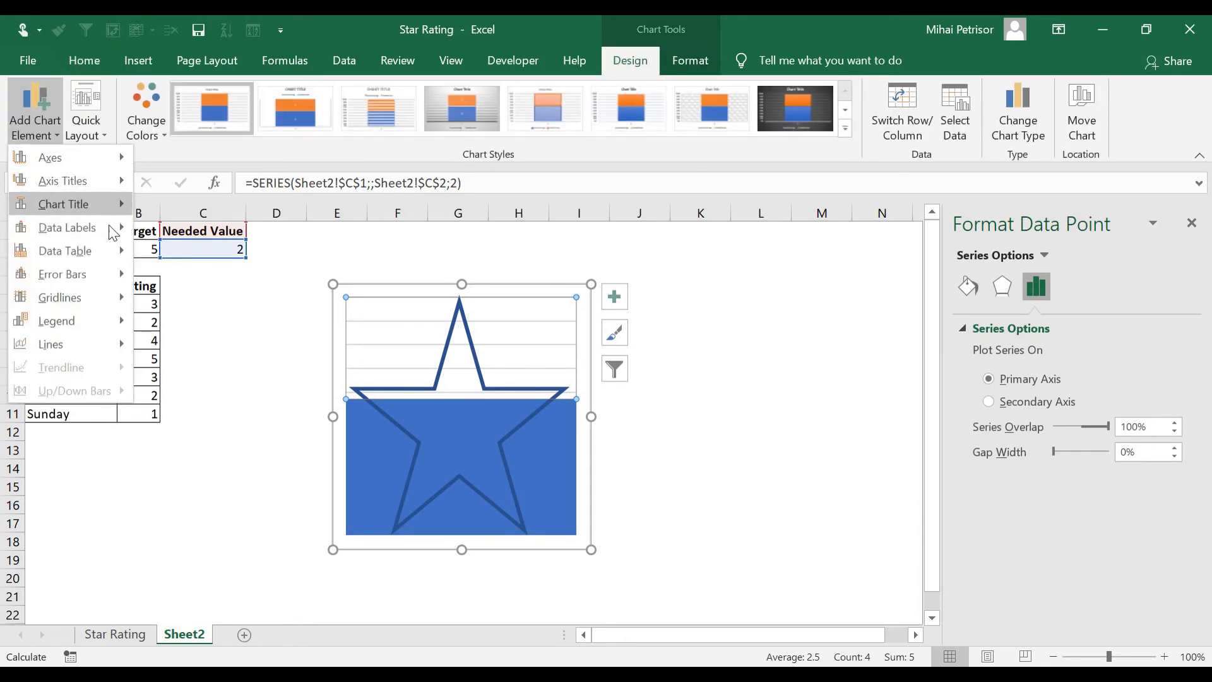
mouse_move(112, 297)
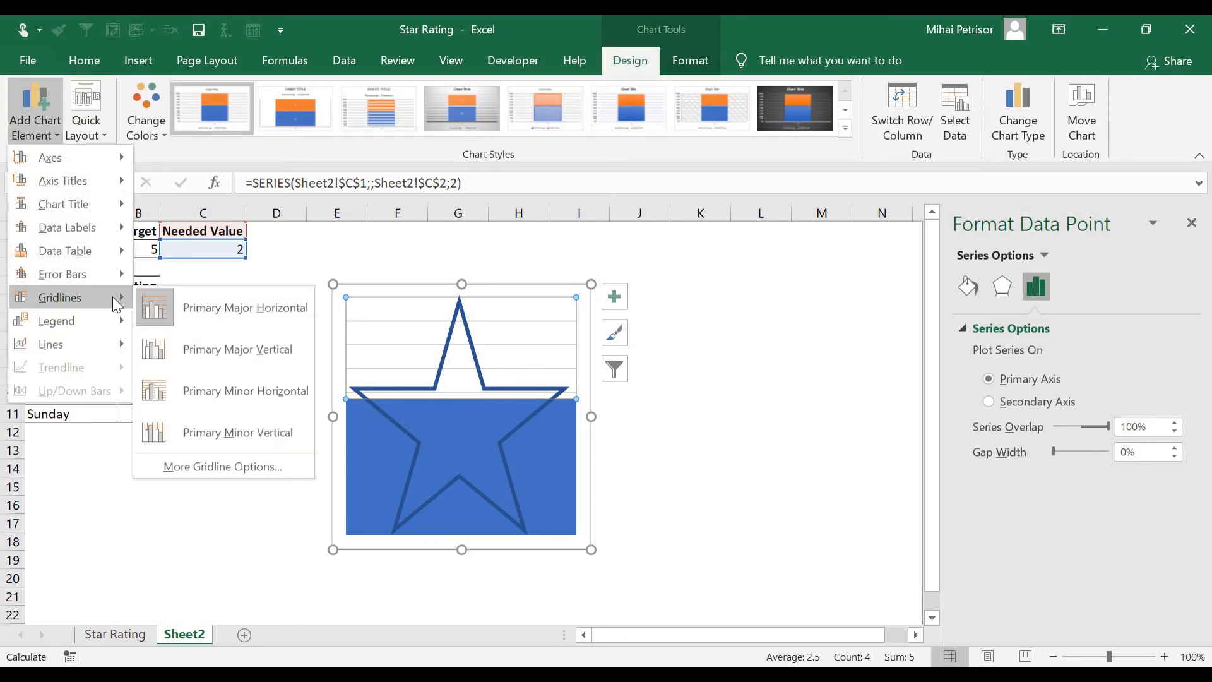
click(248, 473)
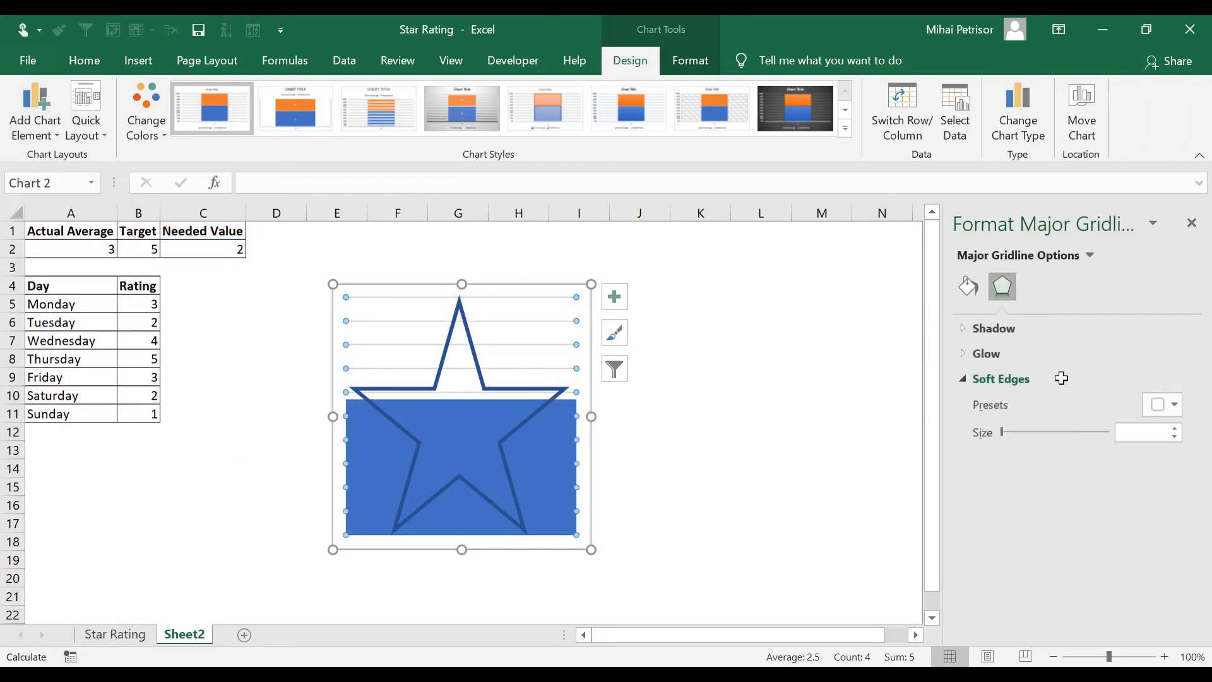
click(1169, 405)
click(1189, 578)
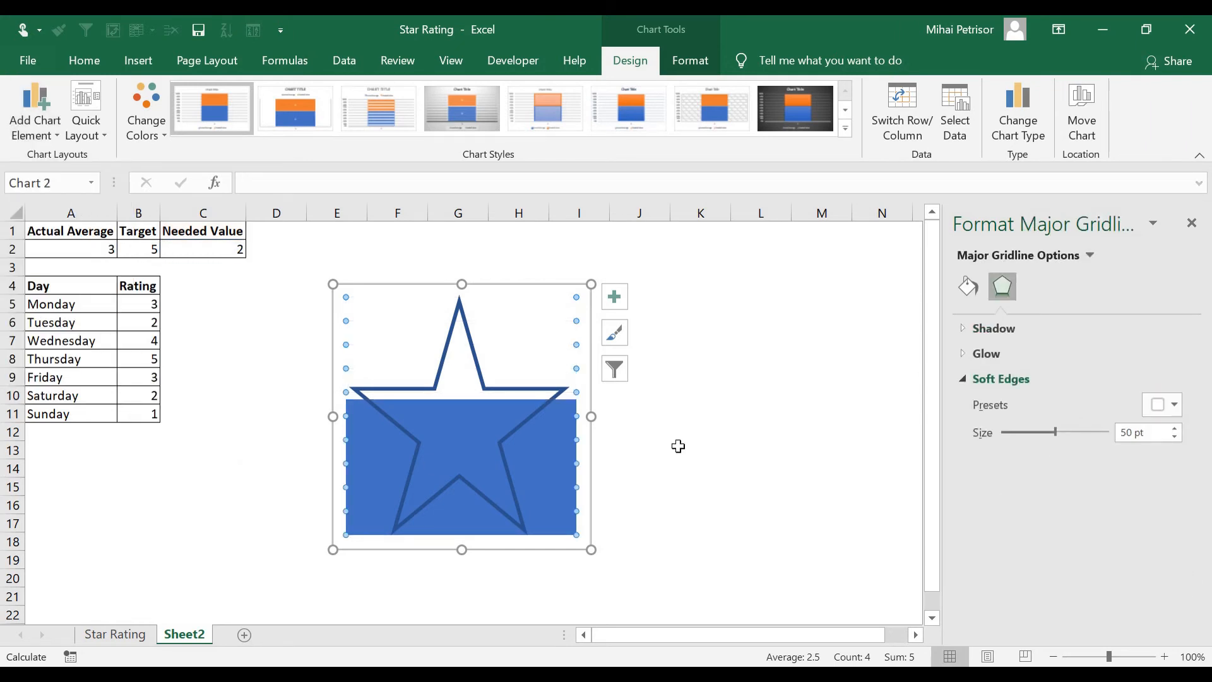
click(678, 446)
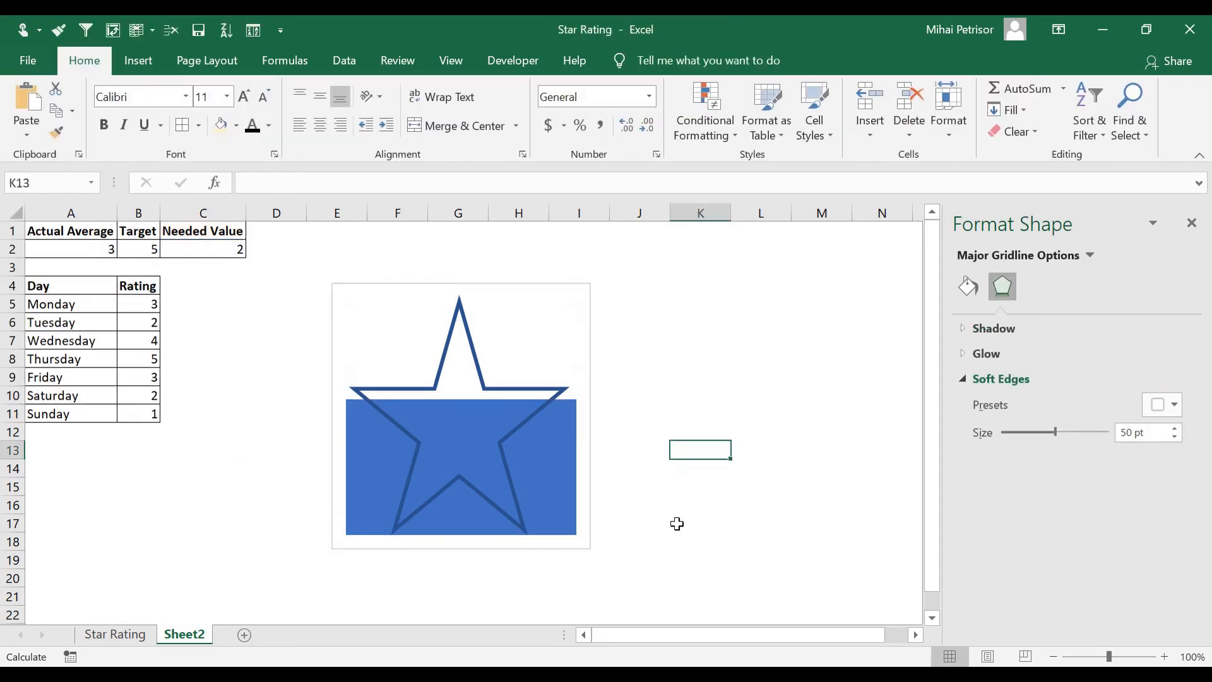
Set the chart area to no fill and no border
click(579, 291)
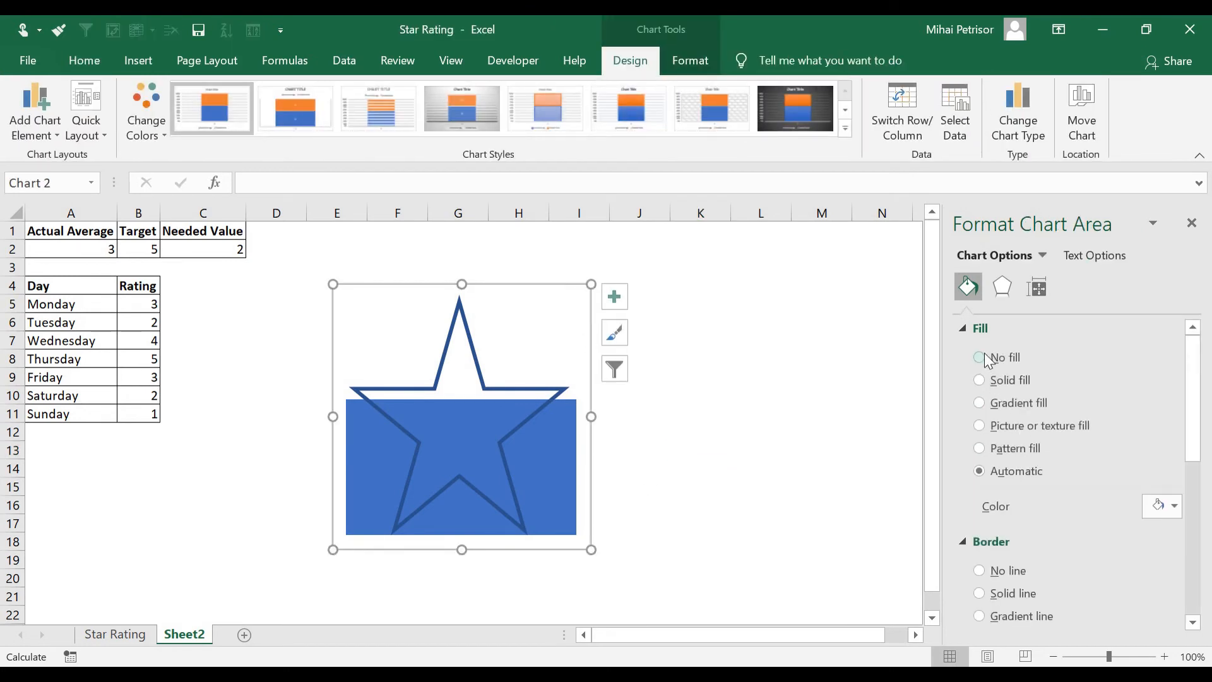
click(980, 358)
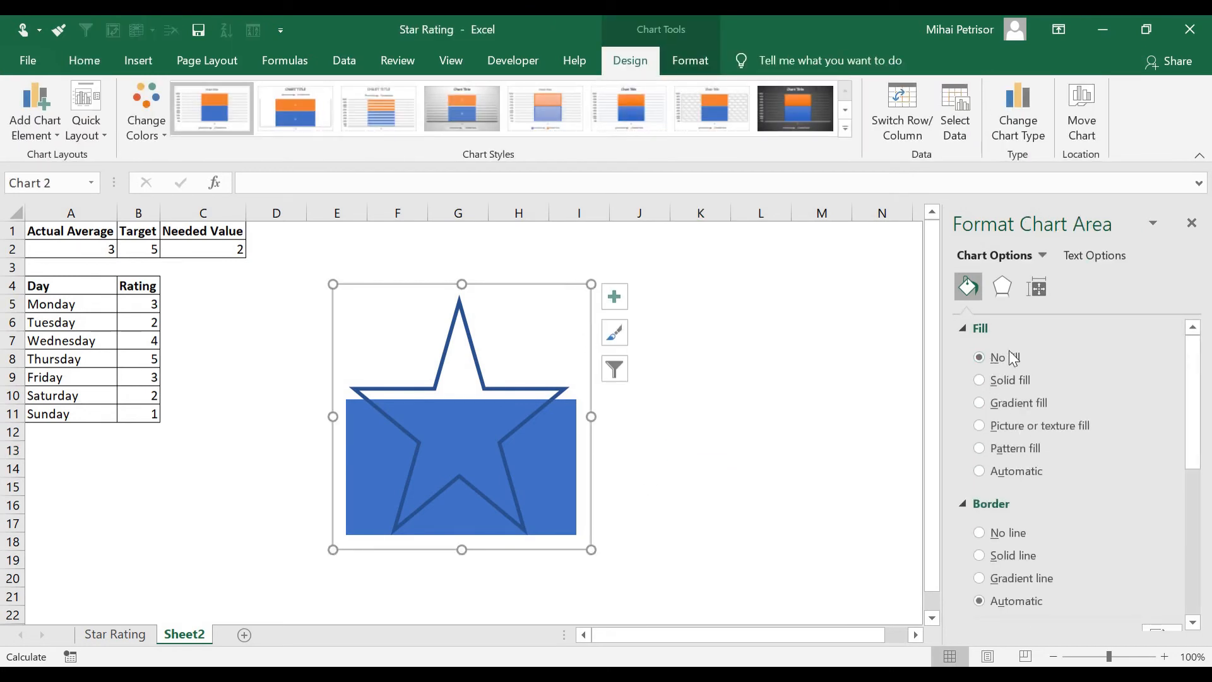
click(981, 532)
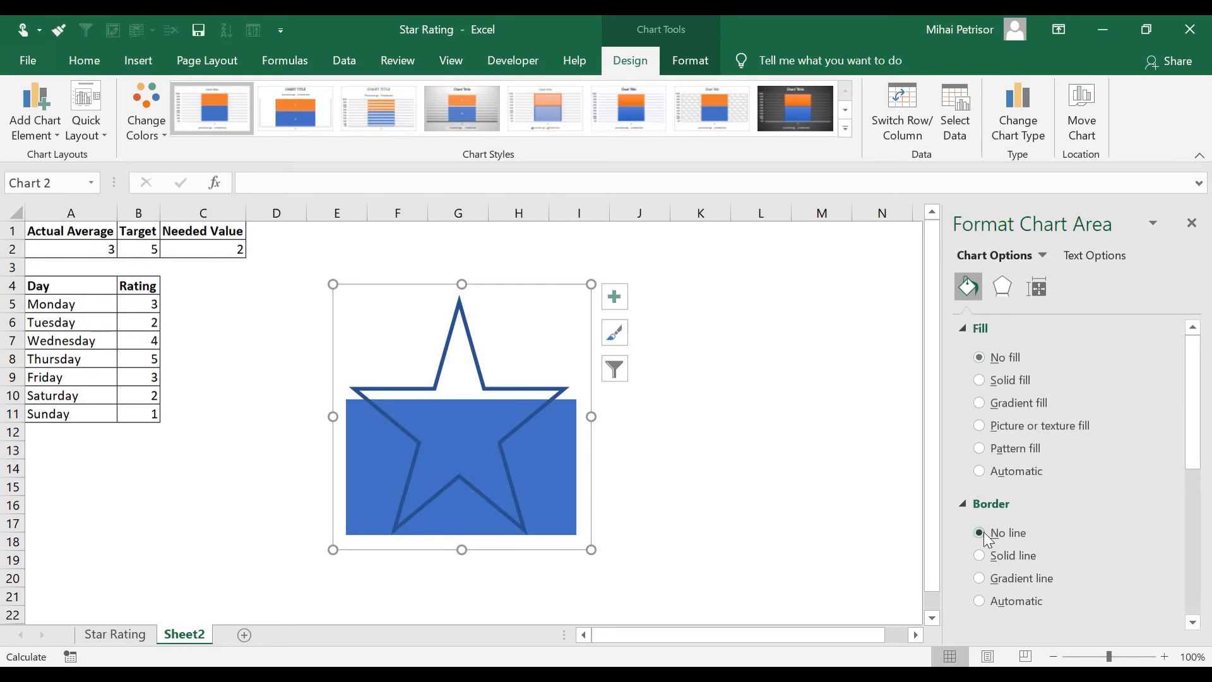
click(822, 402)
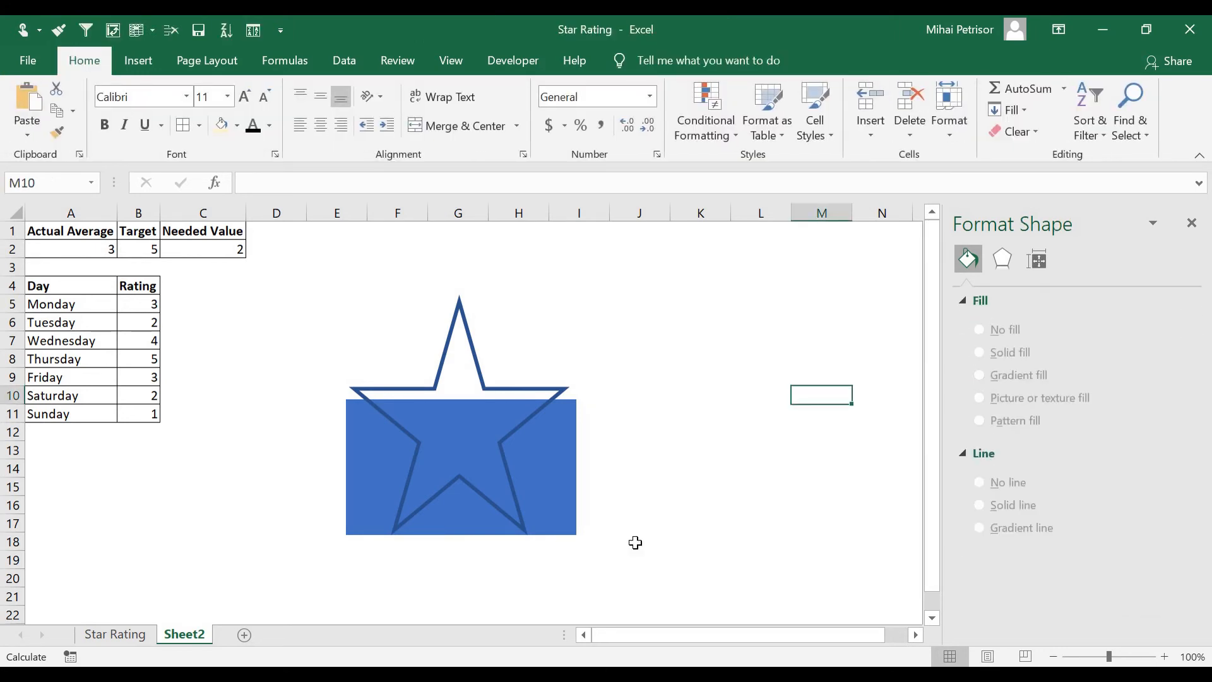
Set every day's rating in the Rating column to 5 to test the full star
click(70, 253)
click(146, 324)
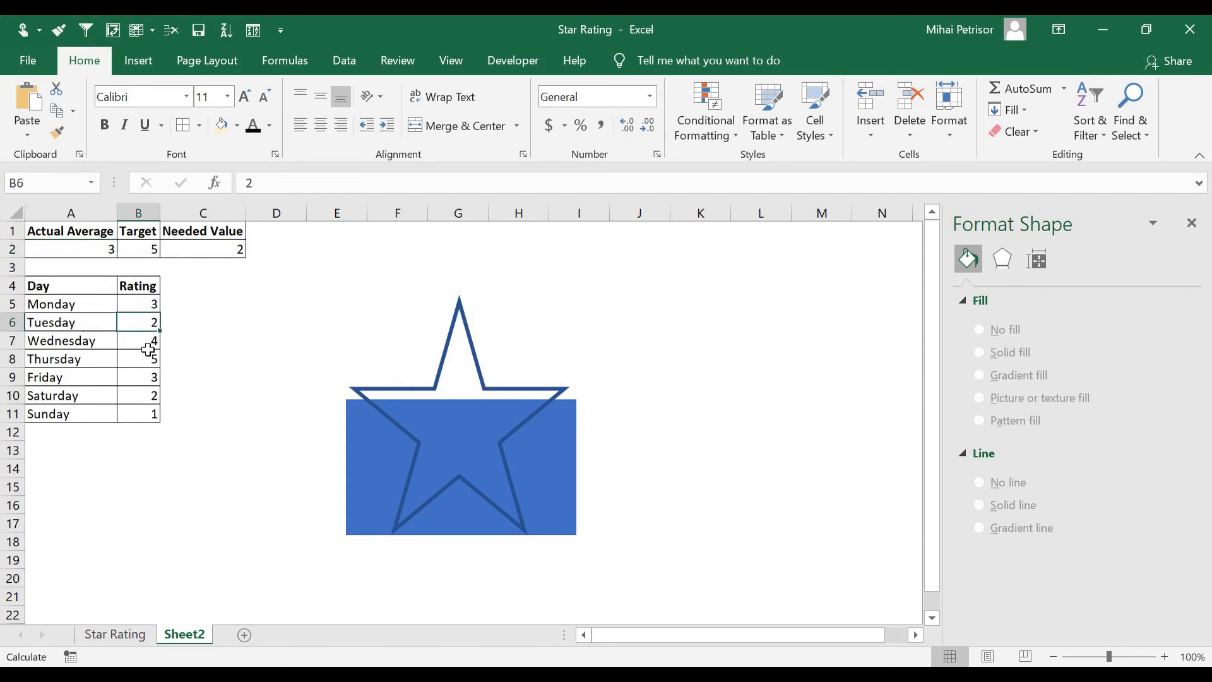
text(5)
key(Return)
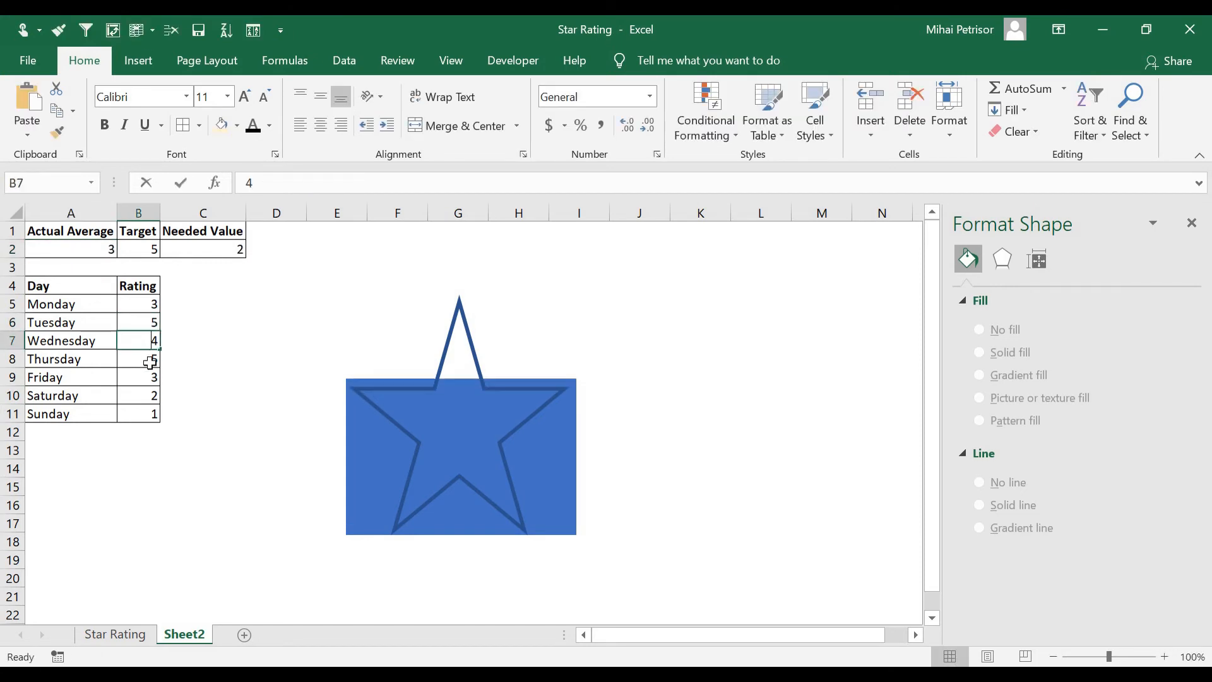
text(5)
key(Return)
key(Return)
text(5)
key(Return)
text(5)
key(Return)
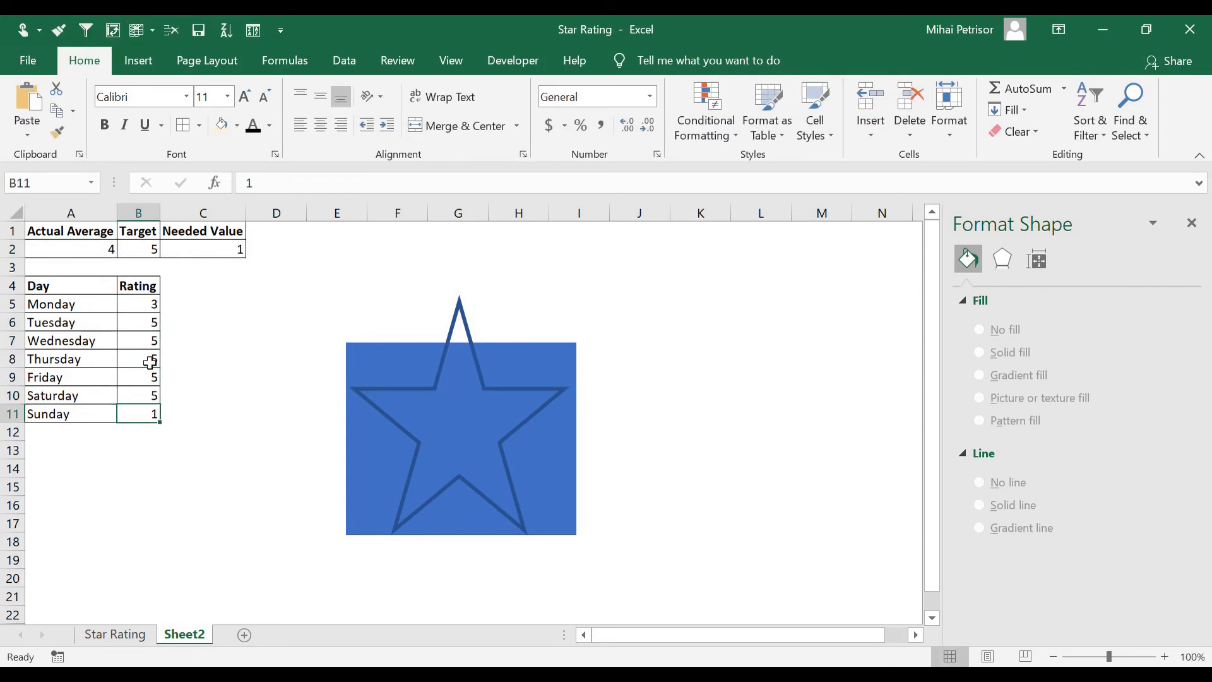
text(5)
click(150, 363)
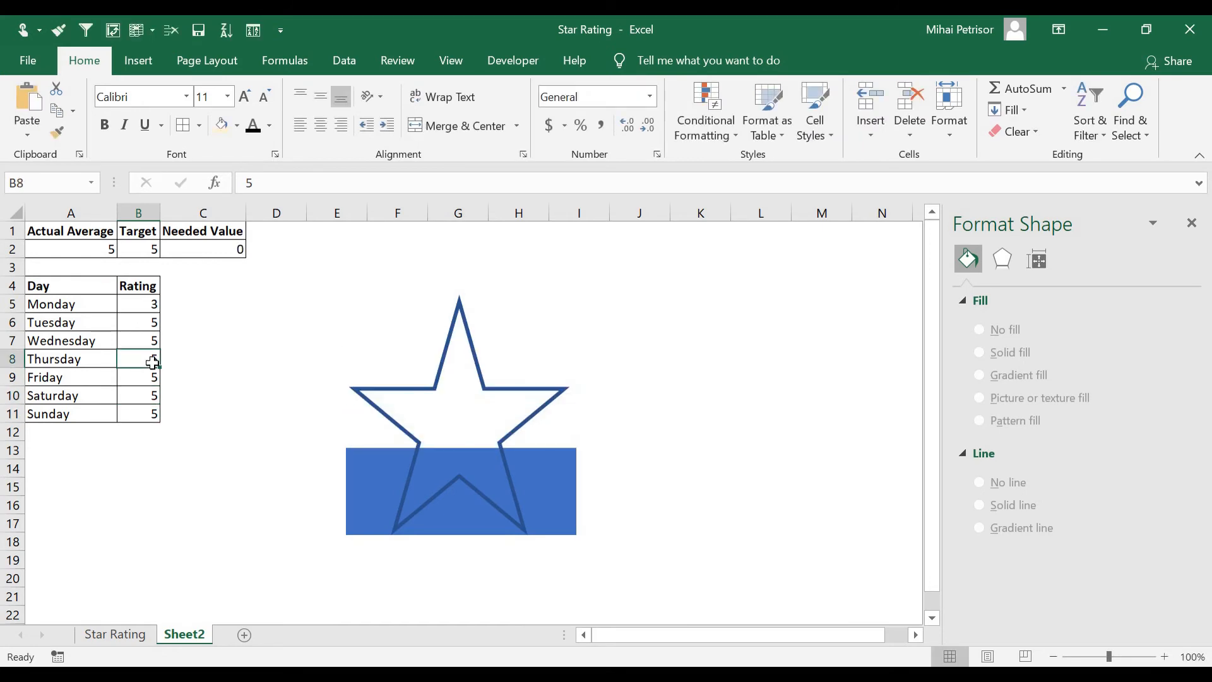
click(134, 310)
text(5)
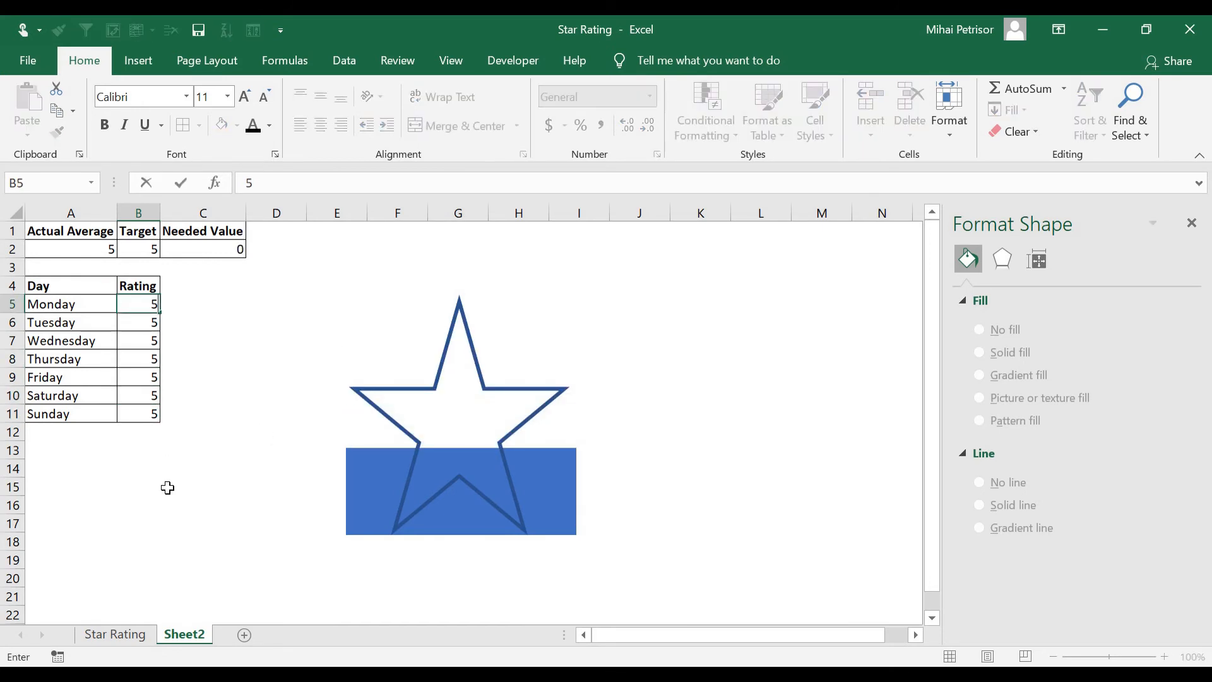
click(168, 490)
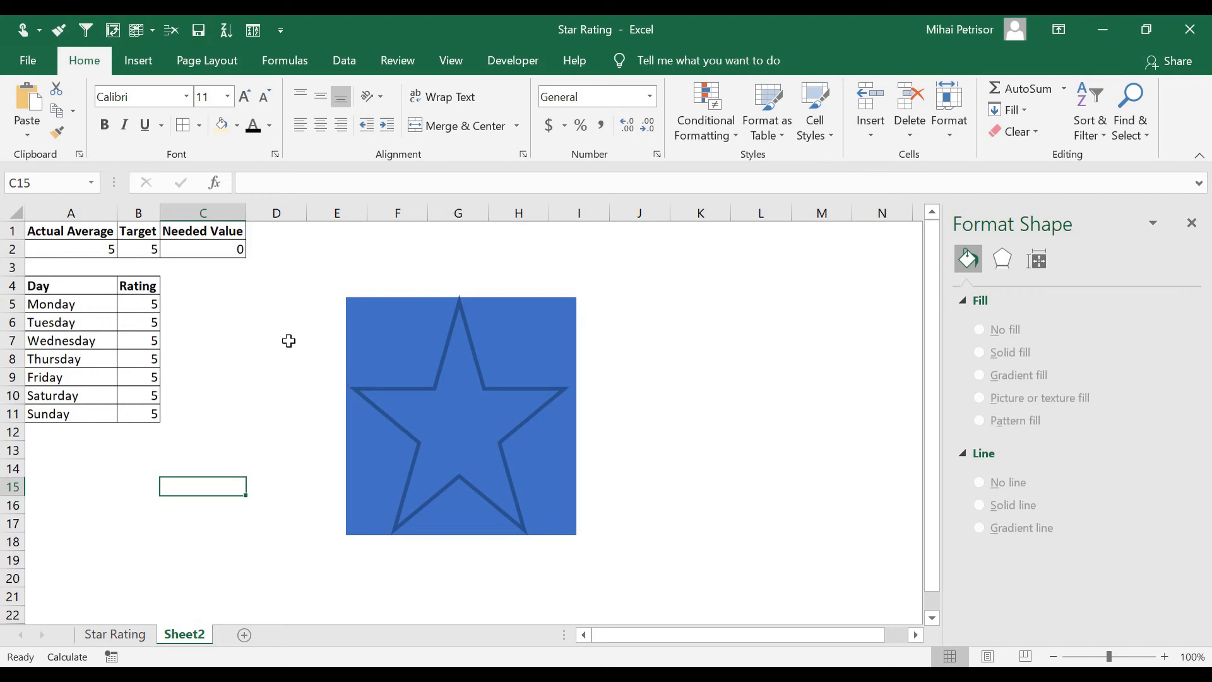
Enter test ratings of 3 for Tuesday, 4 for Thursday and 2 for Saturday
click(140, 320)
text(3)
key(Return)
key(Return)
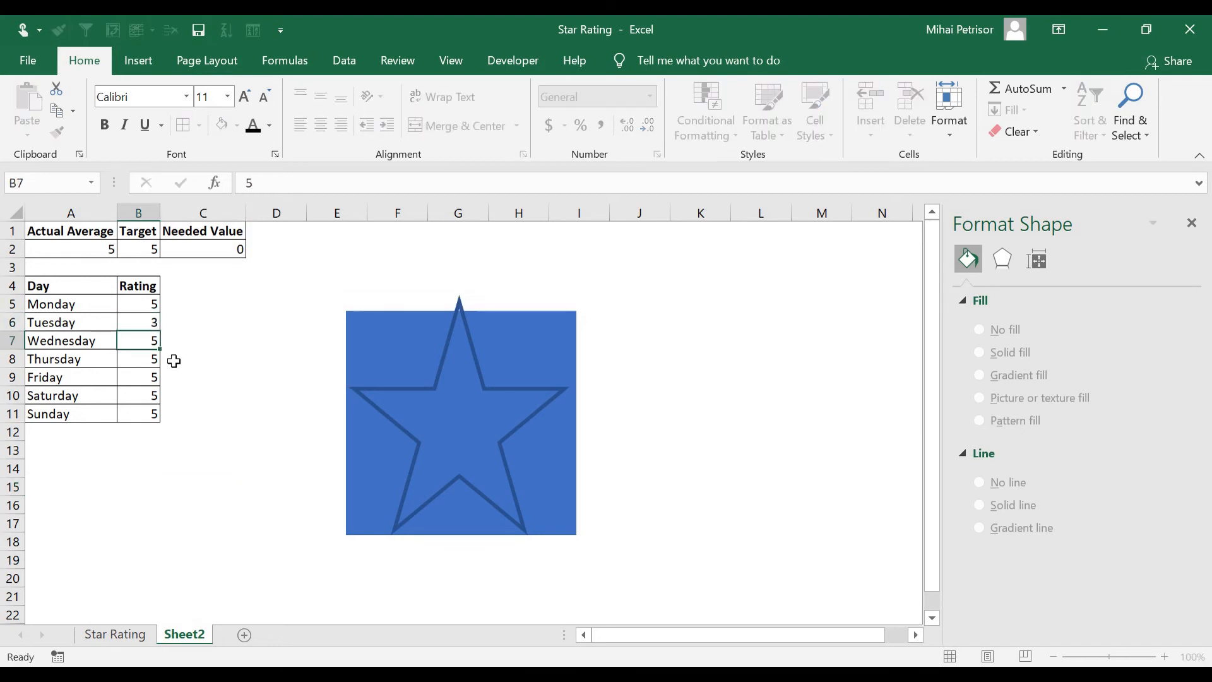
text(4)
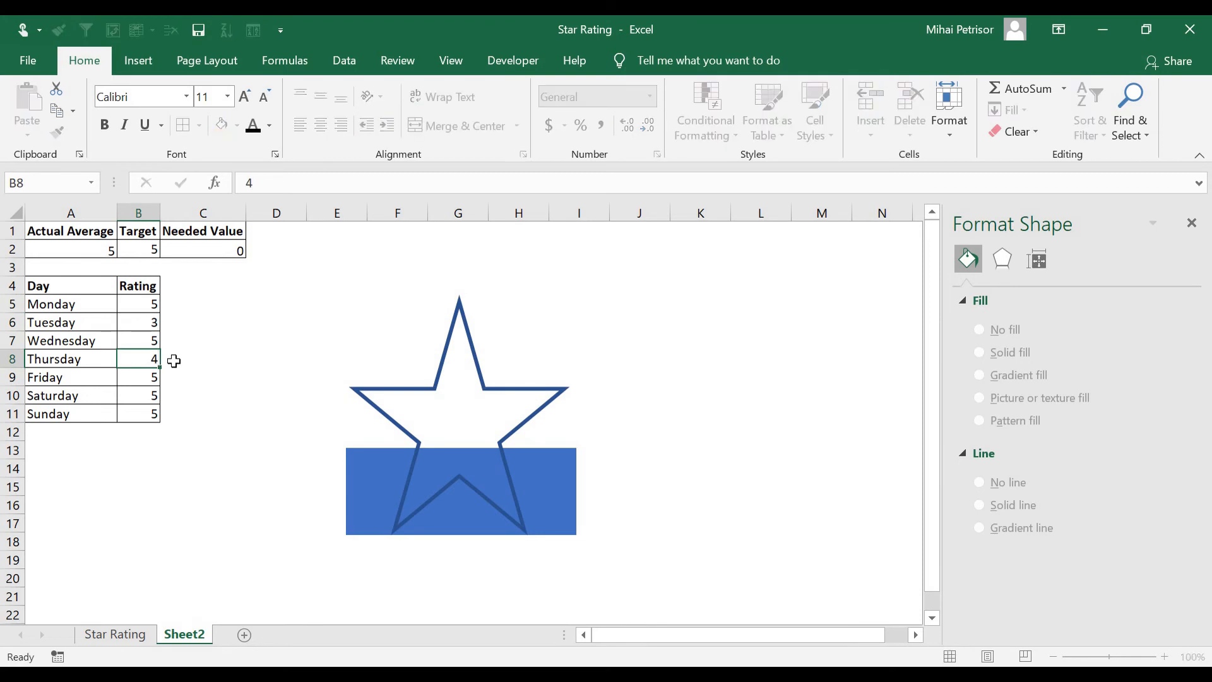
key(Return)
key(Return)
text(2)
key(Return)
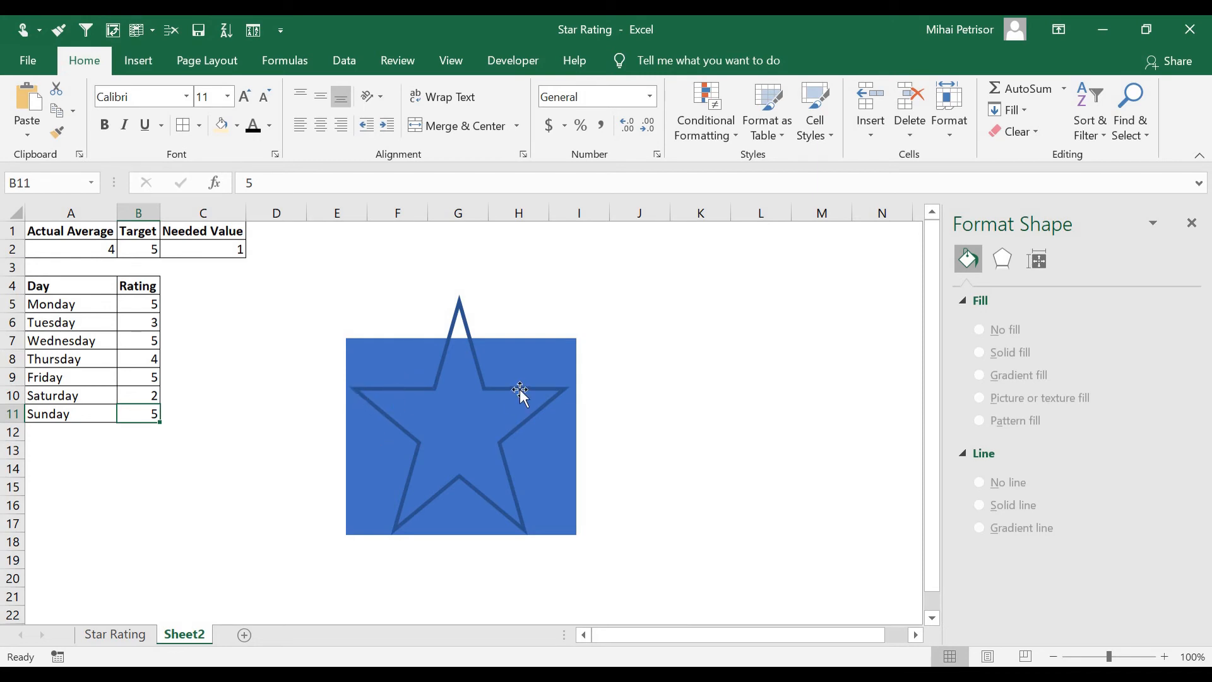
Fill the Actual Average column series with solid yellow
click(533, 362)
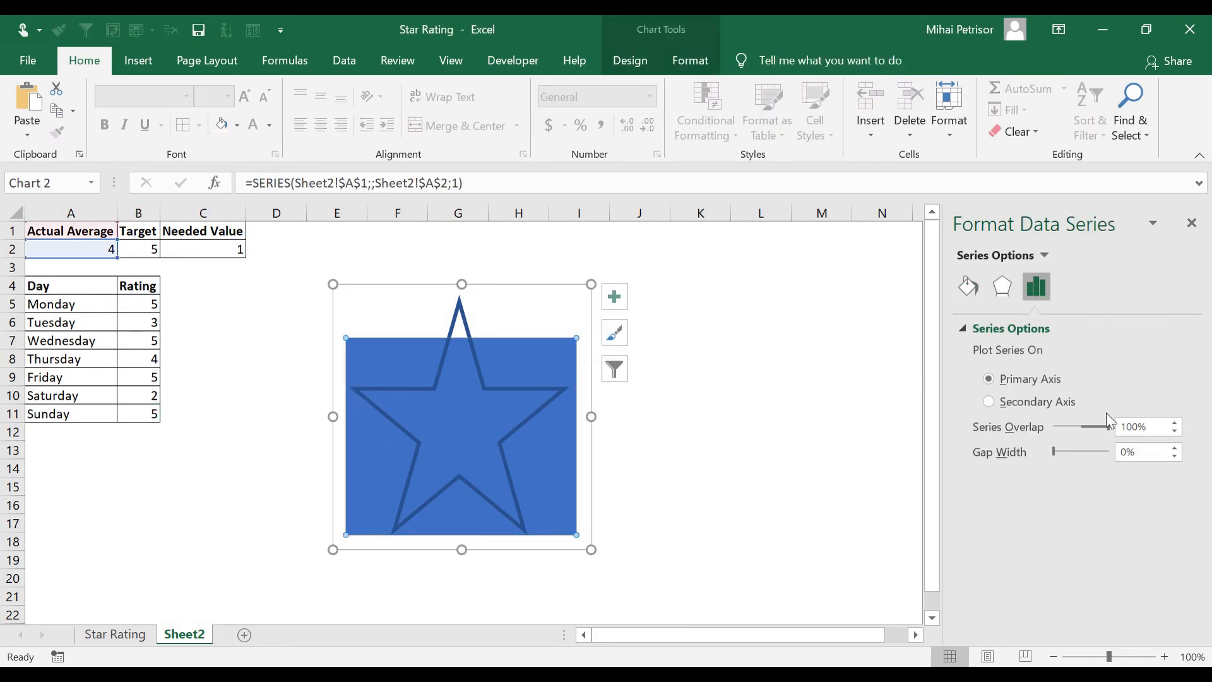
click(968, 286)
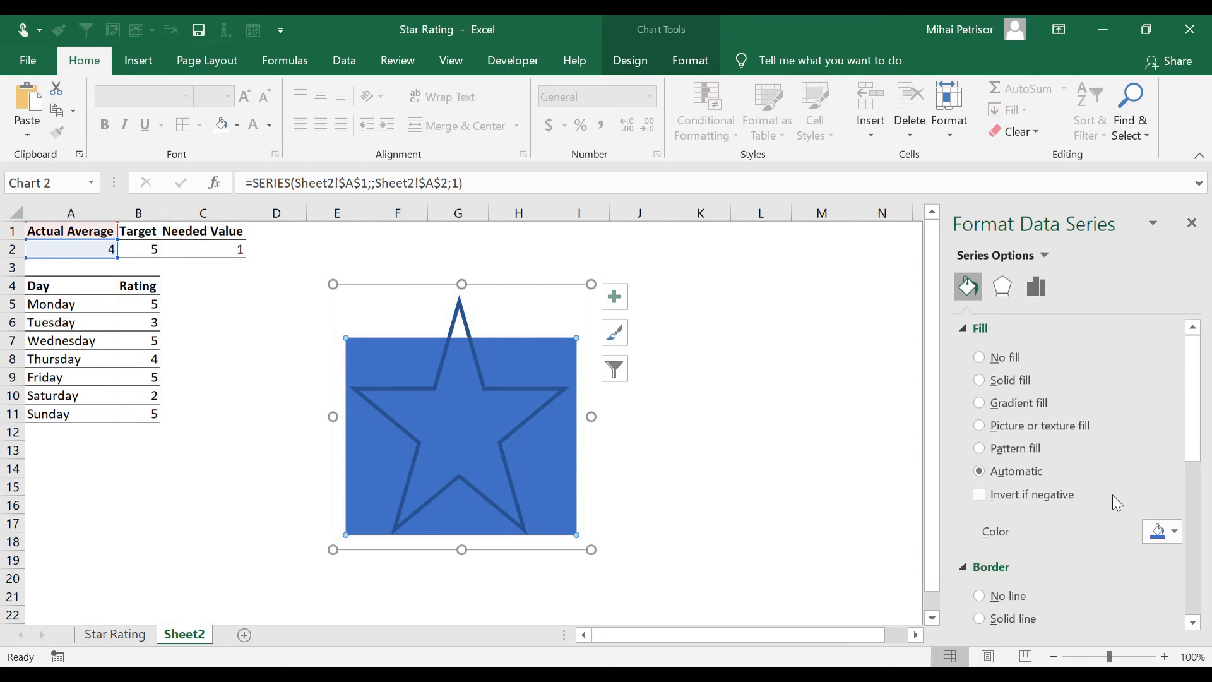
click(1161, 532)
click(1102, 490)
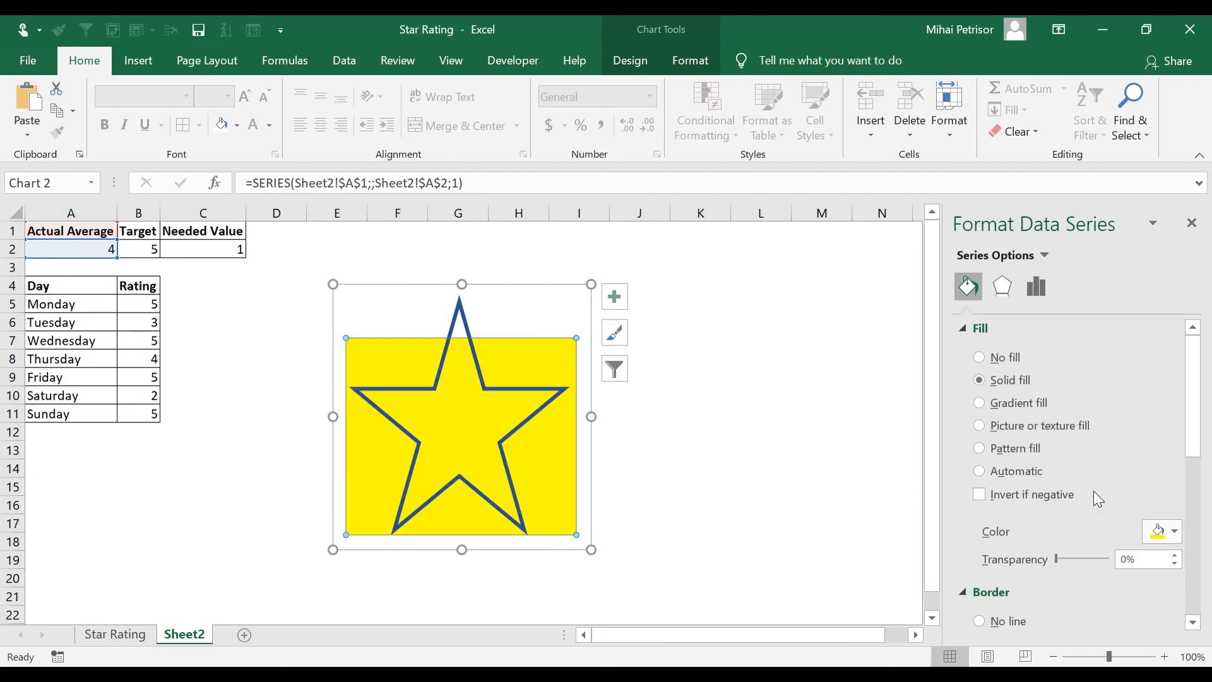
click(732, 455)
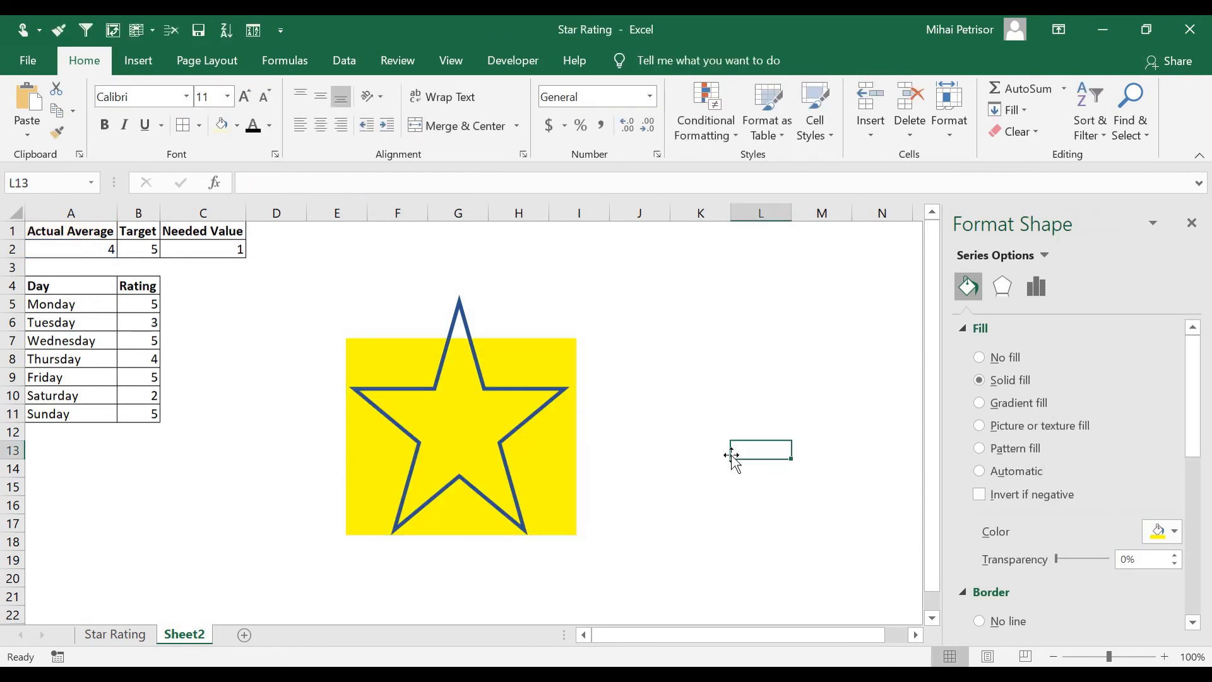
click(382, 386)
click(382, 385)
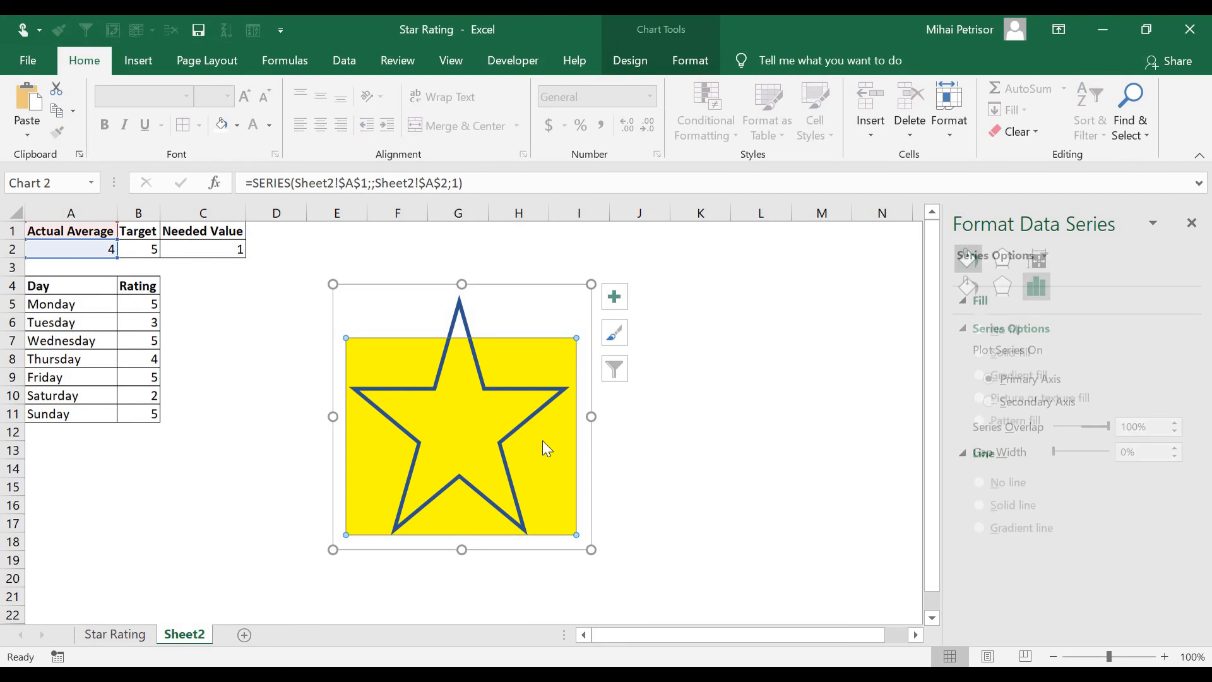
click(982, 290)
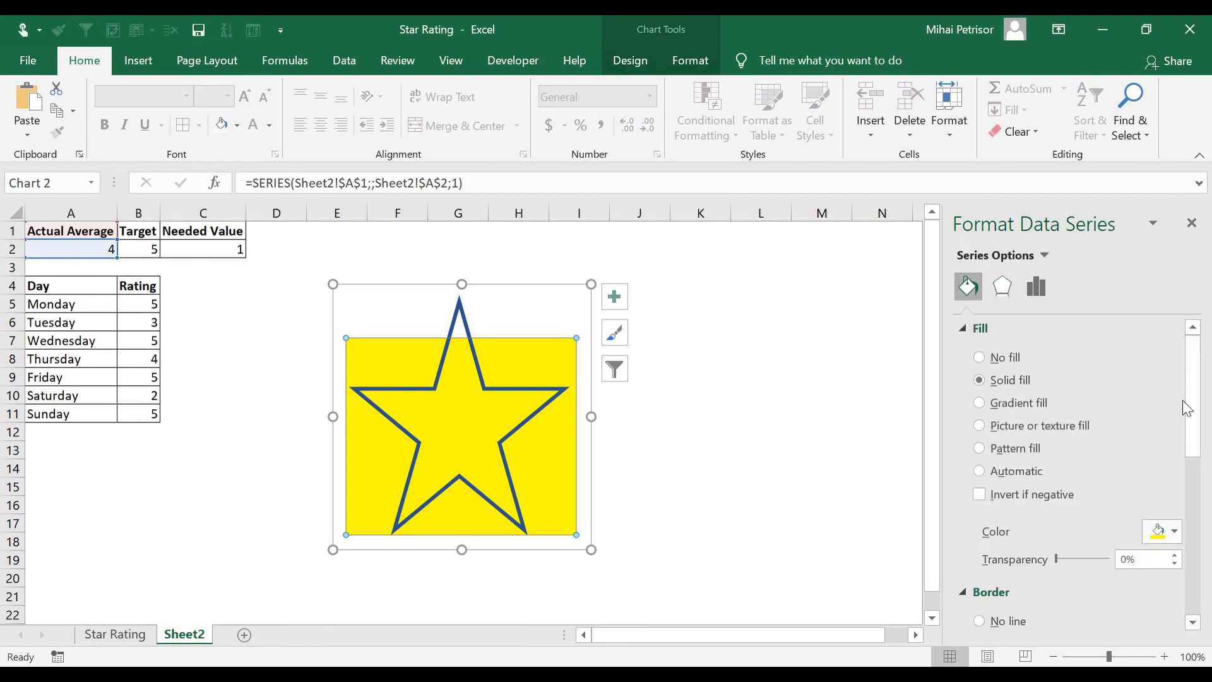
drag(1187, 410, 1165, 489)
click(1174, 537)
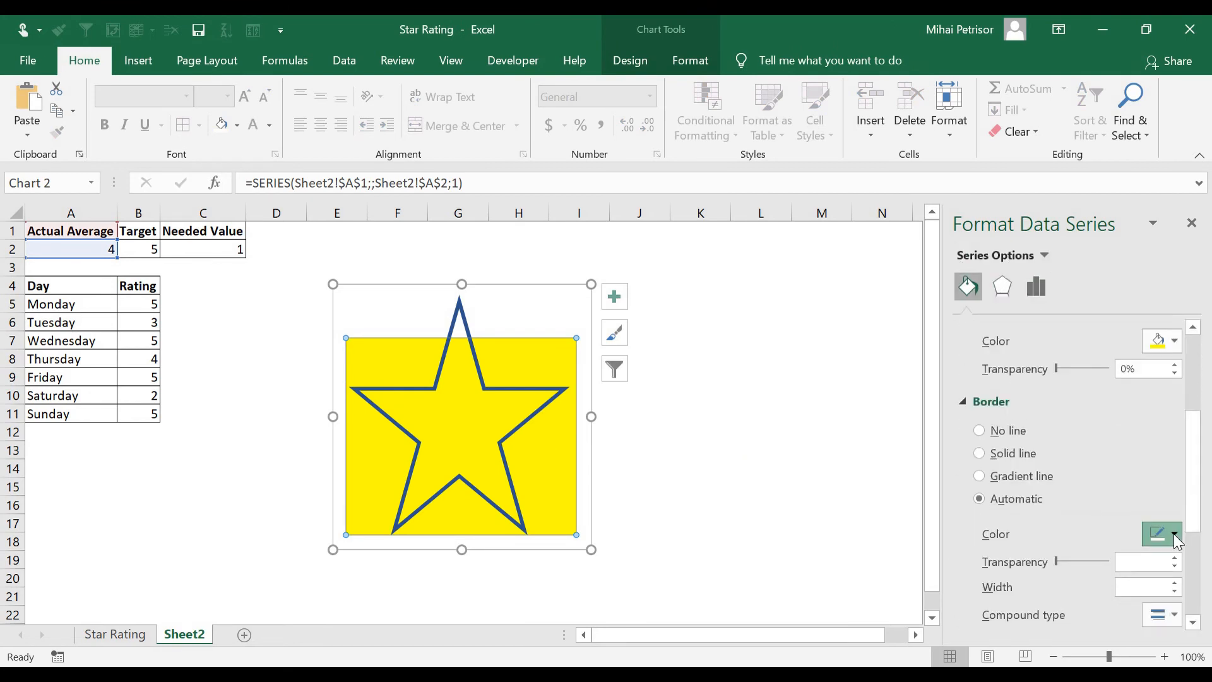
click(529, 395)
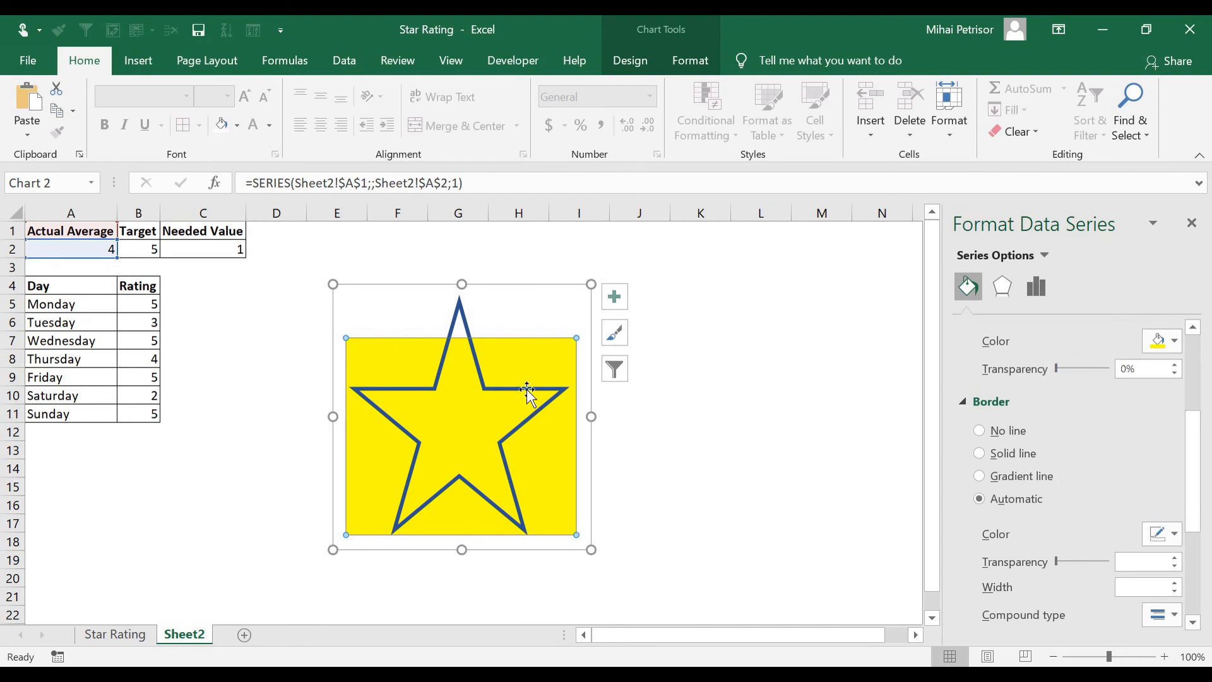
Change the star shape's outline color to black
click(529, 394)
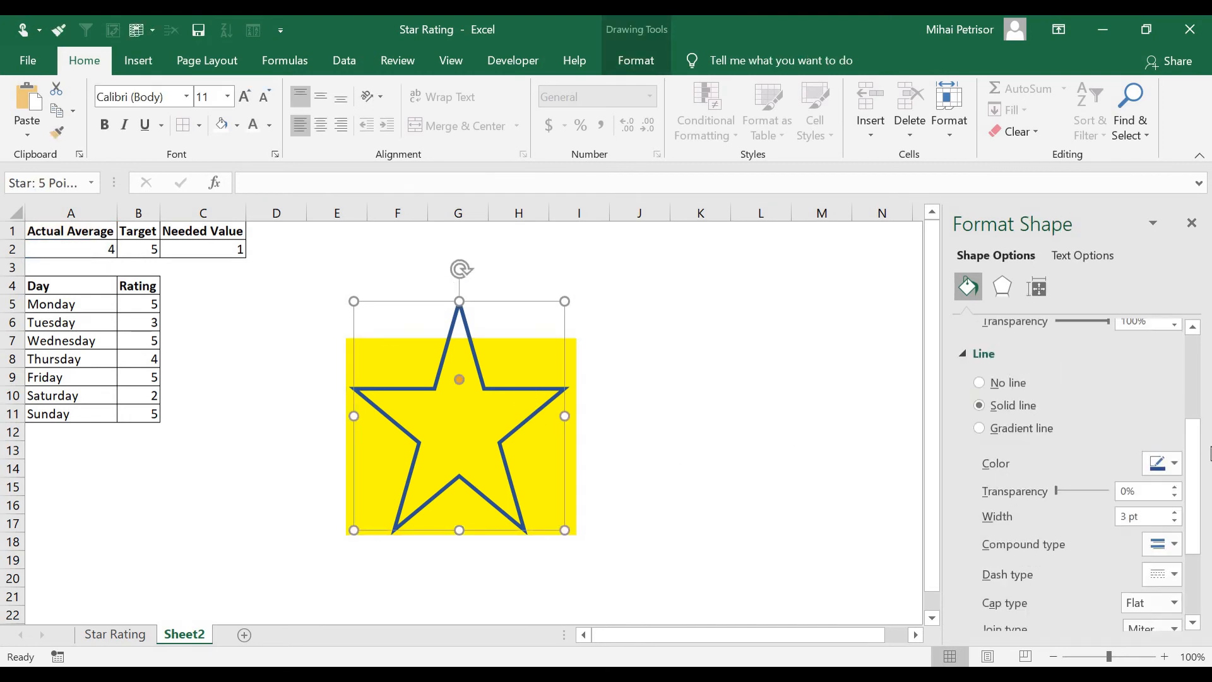
click(1167, 464)
click(1074, 509)
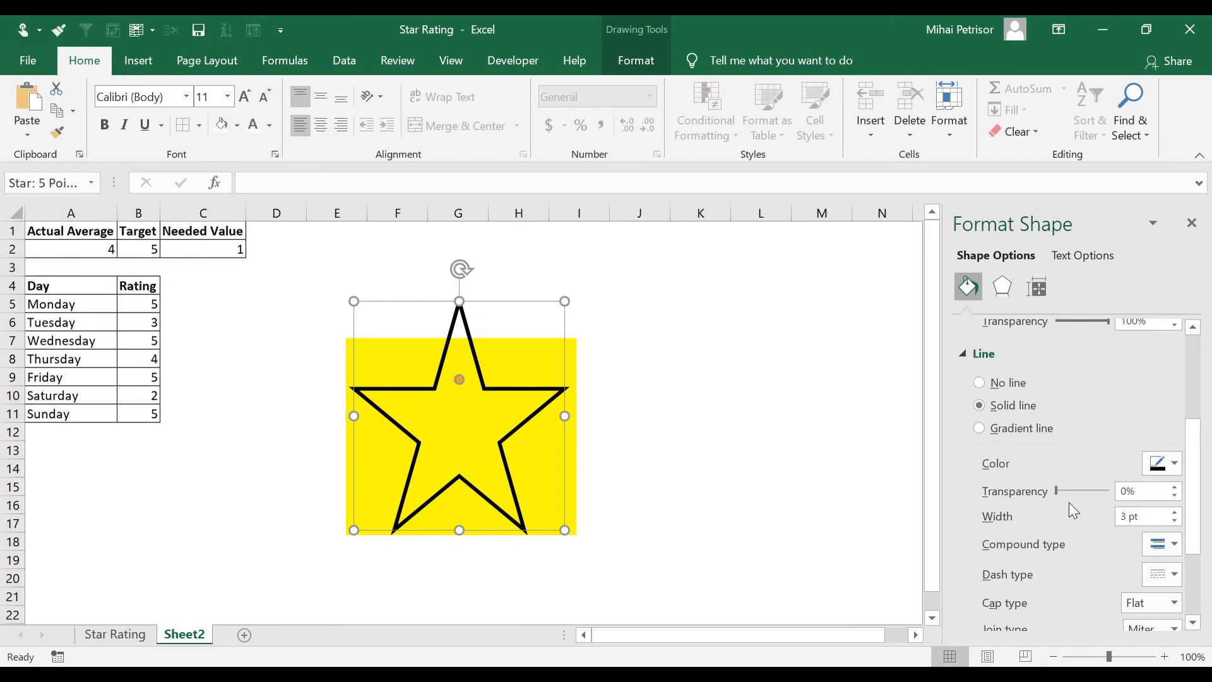
click(726, 415)
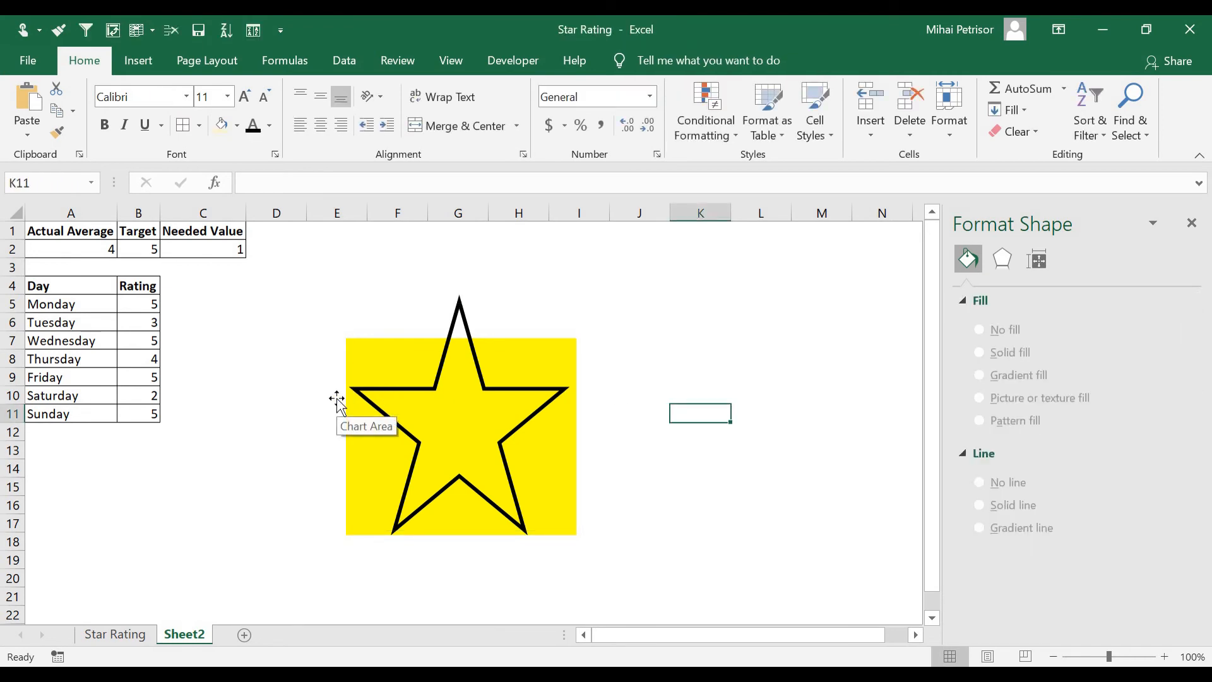
Set Tuesday's and Saturday's ratings back to 5
click(142, 635)
click(177, 636)
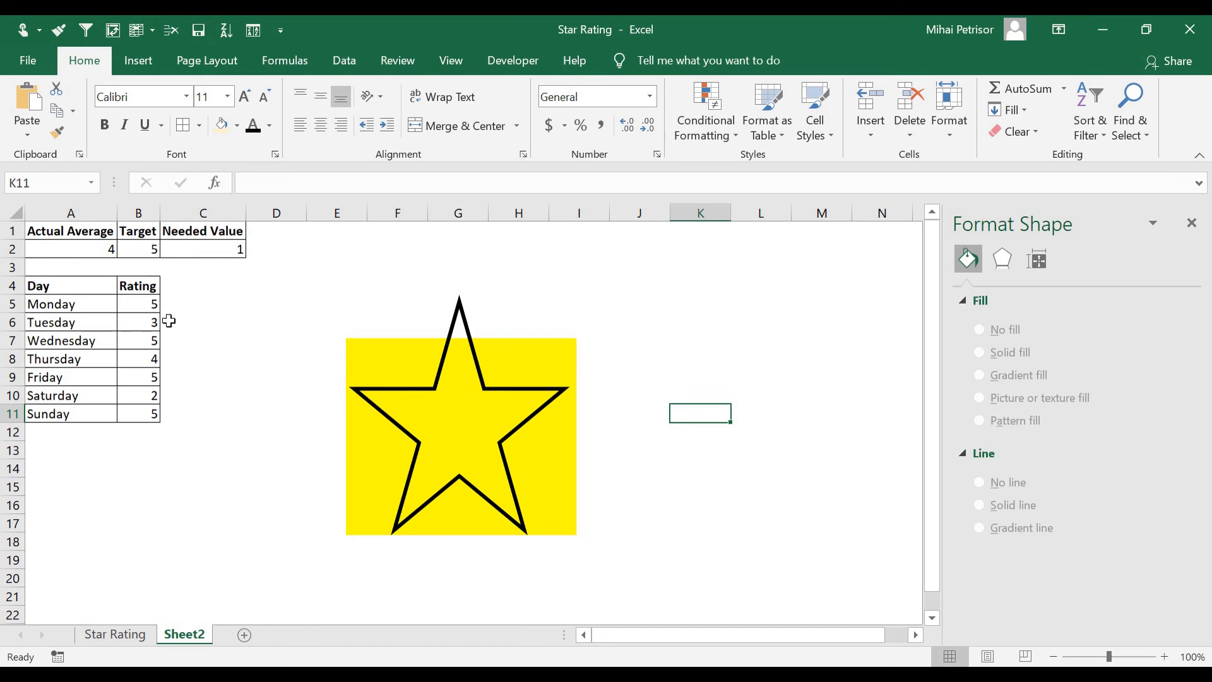
click(142, 321)
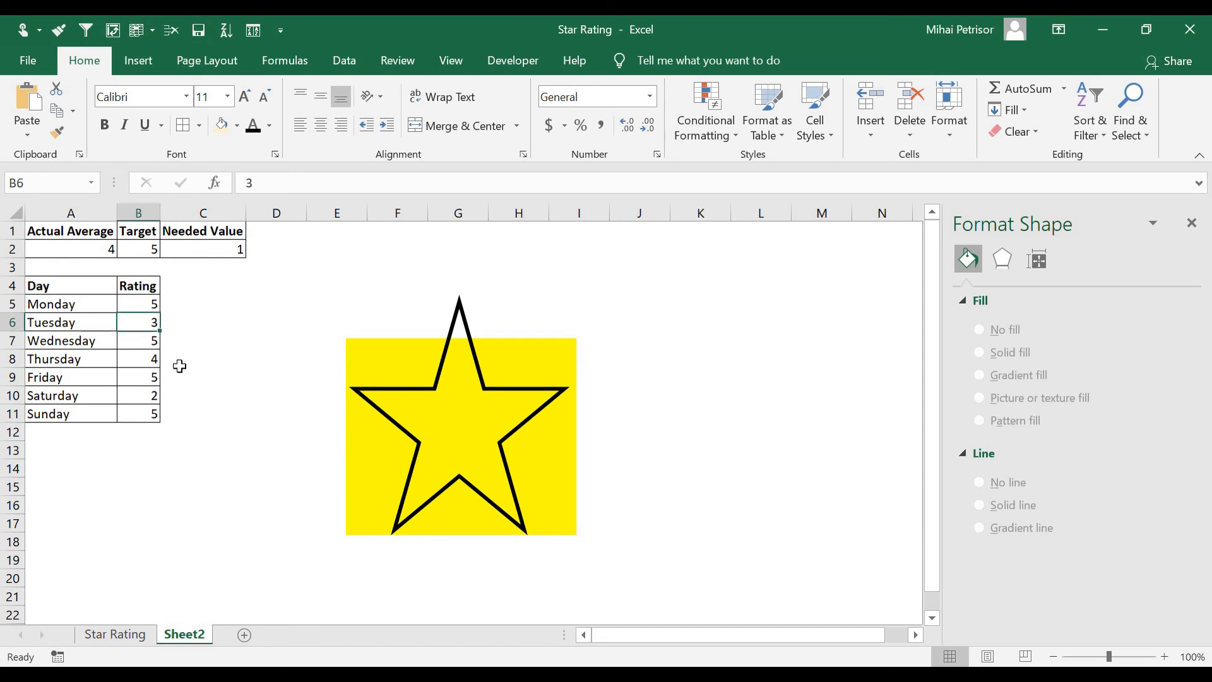
text(5)
key(Return)
key(Down)
key(Down)
key(Down)
text(5)
key(Return)
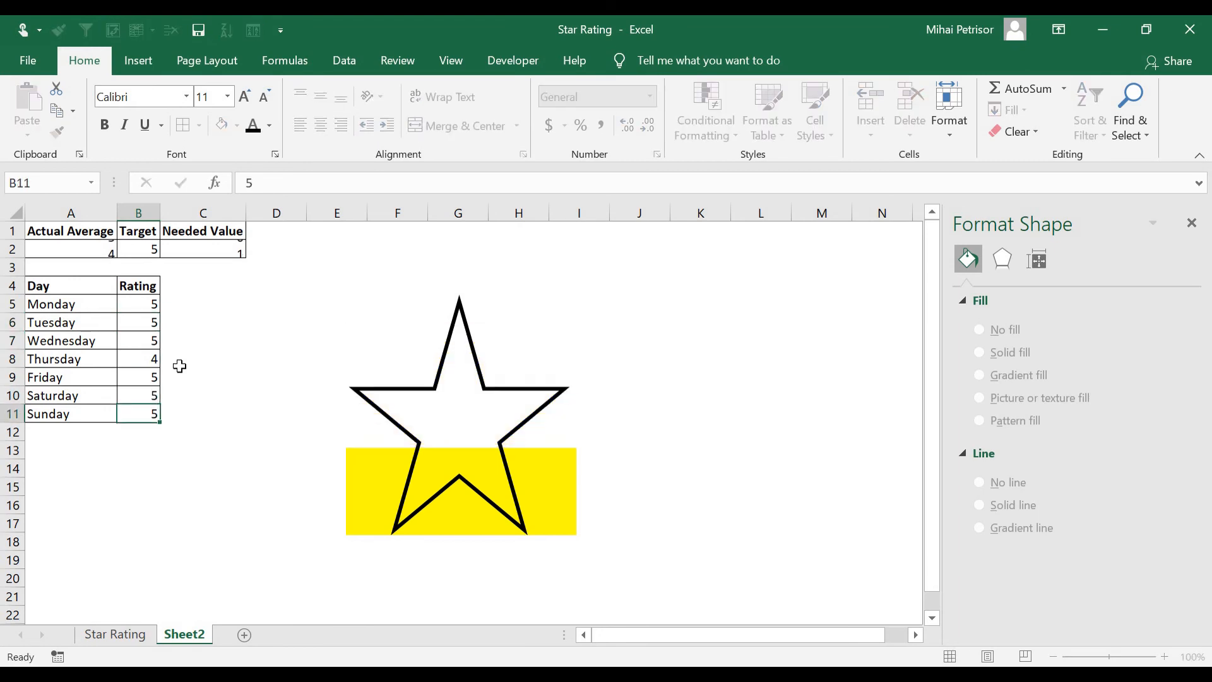
key(Down)
key(Up)
key(Up)
key(Up)
key(Up)
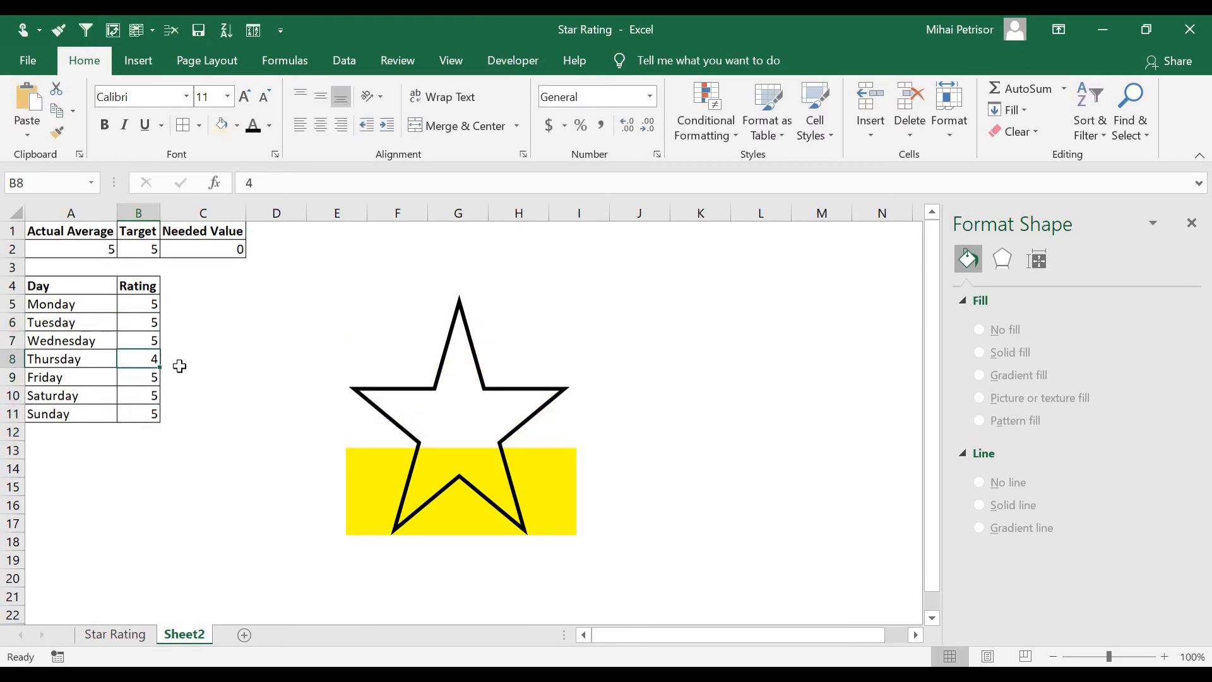
Set Thursday's rating back to 5
text(5)
key(Return)
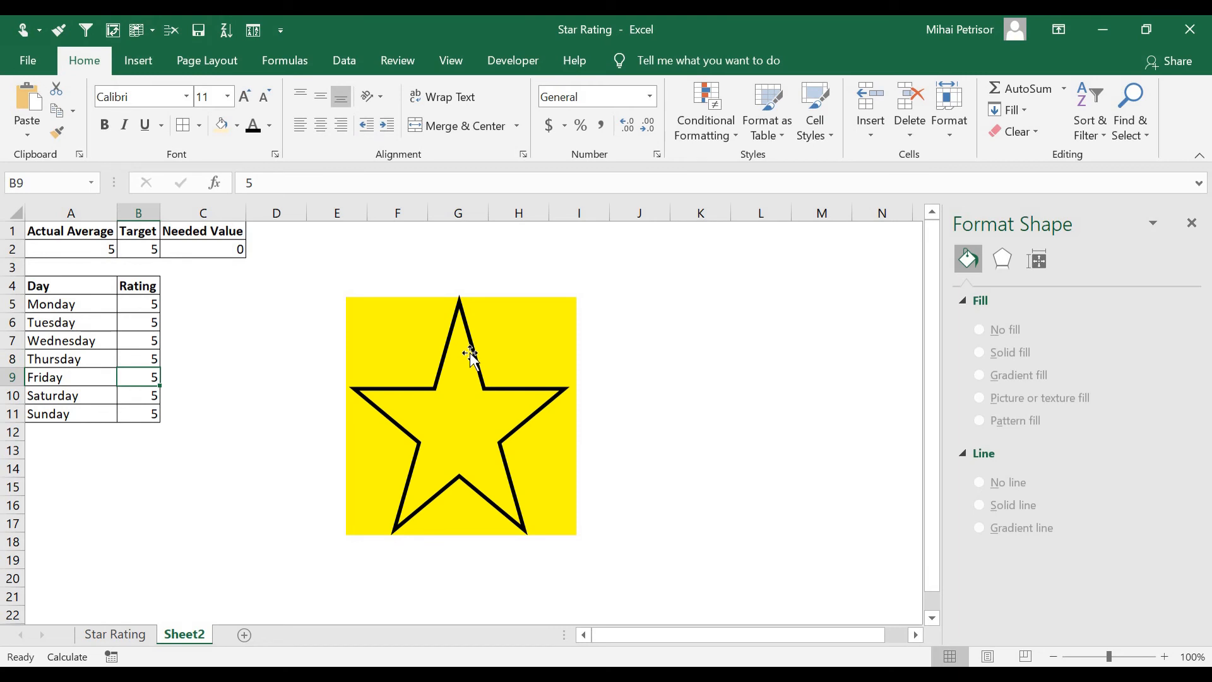
click(690, 398)
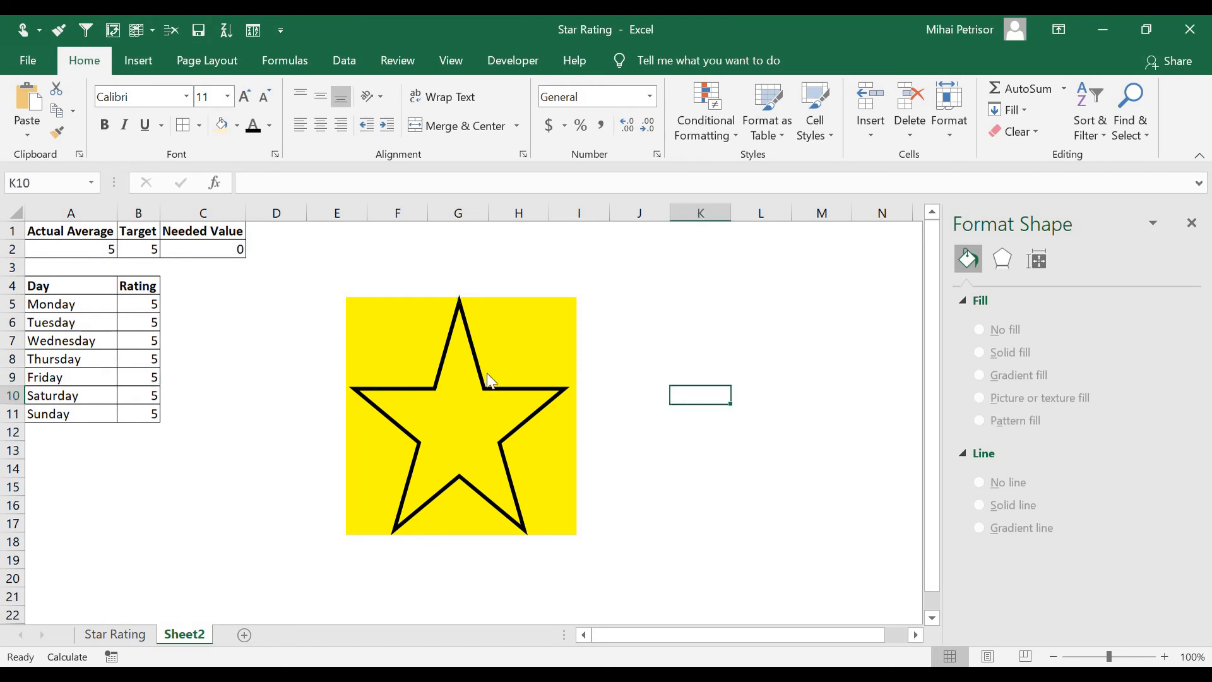
click(644, 437)
scroll(644, 438, up, 1)
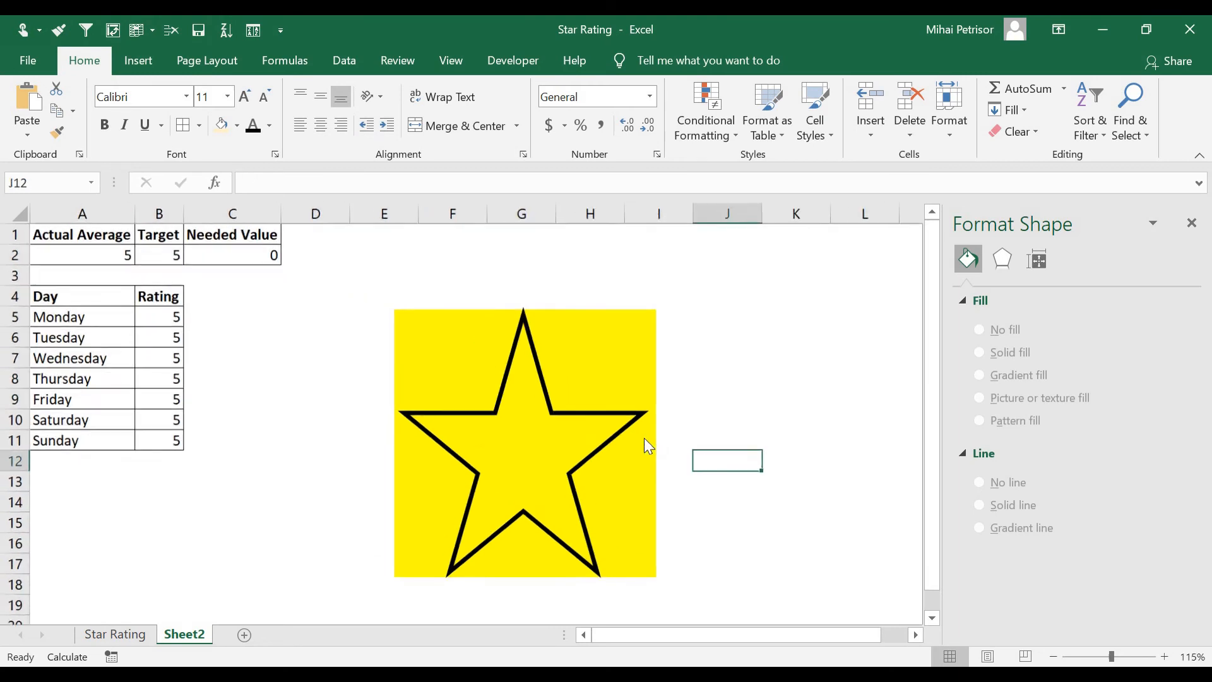
scroll(644, 438, up, 1)
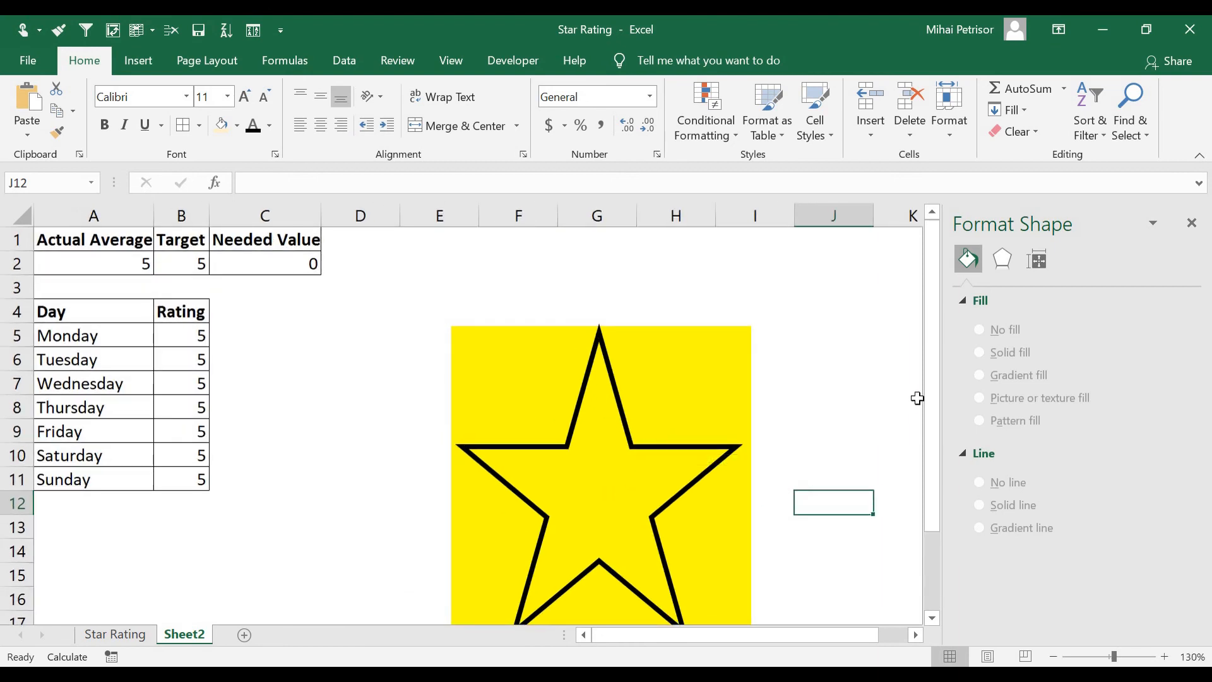
drag(930, 404, 933, 451)
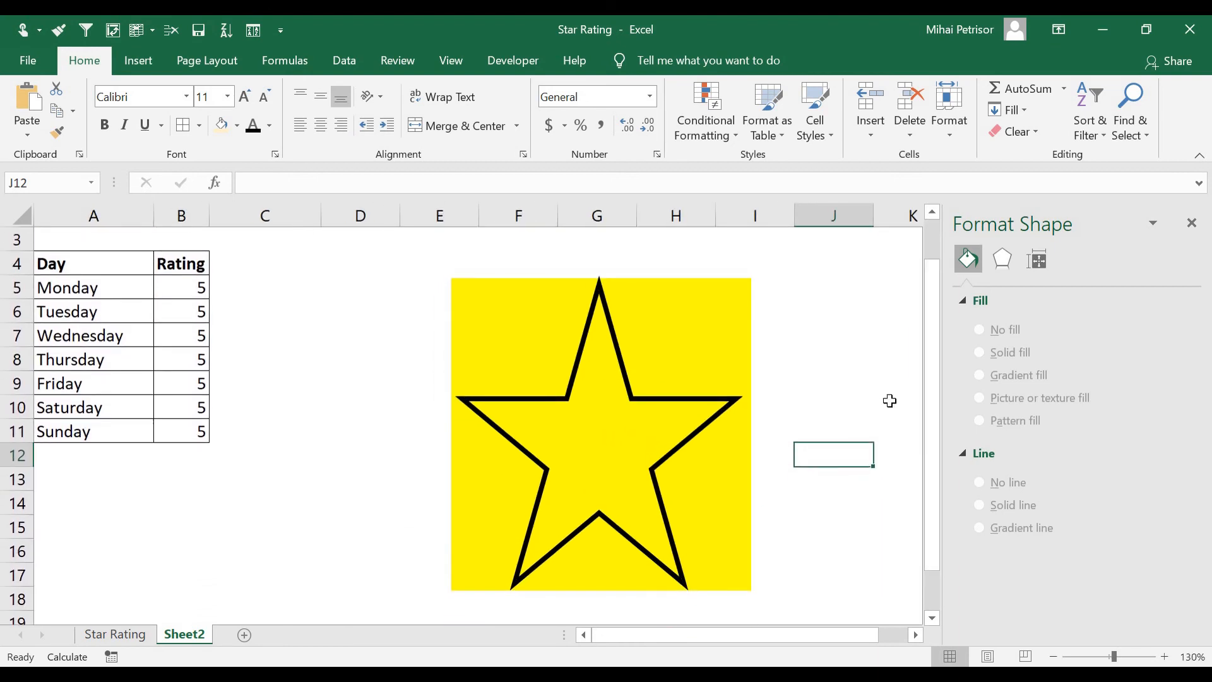
click(147, 63)
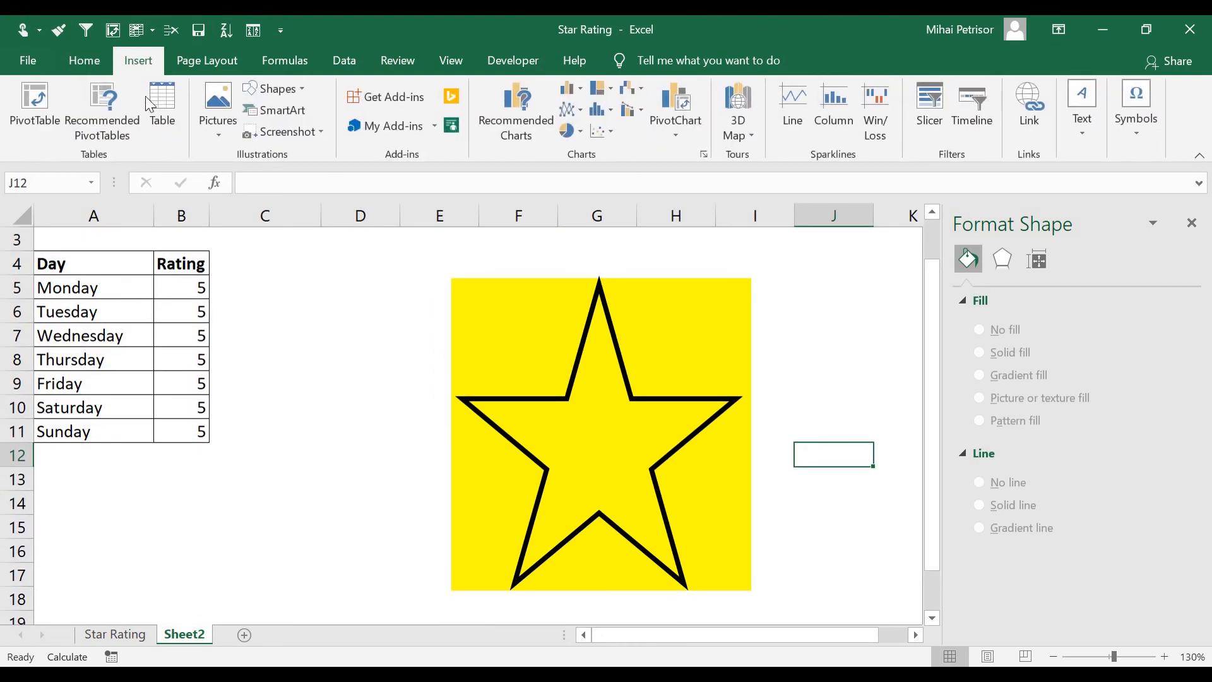
click(277, 89)
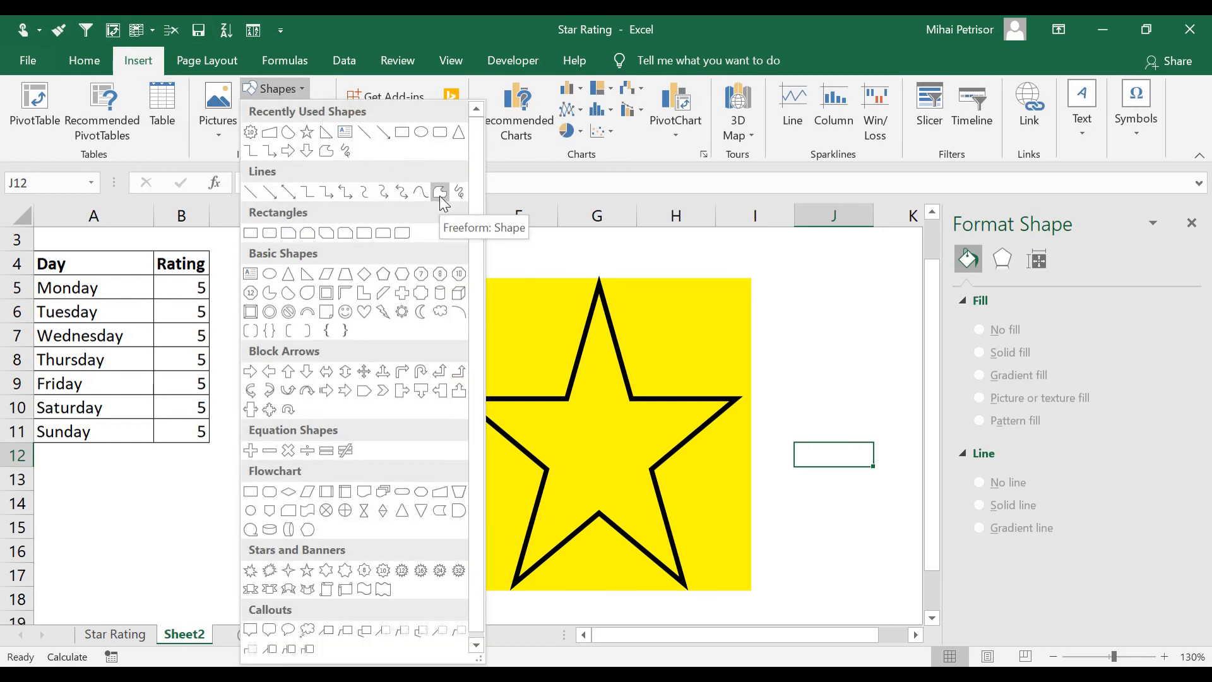
click(440, 193)
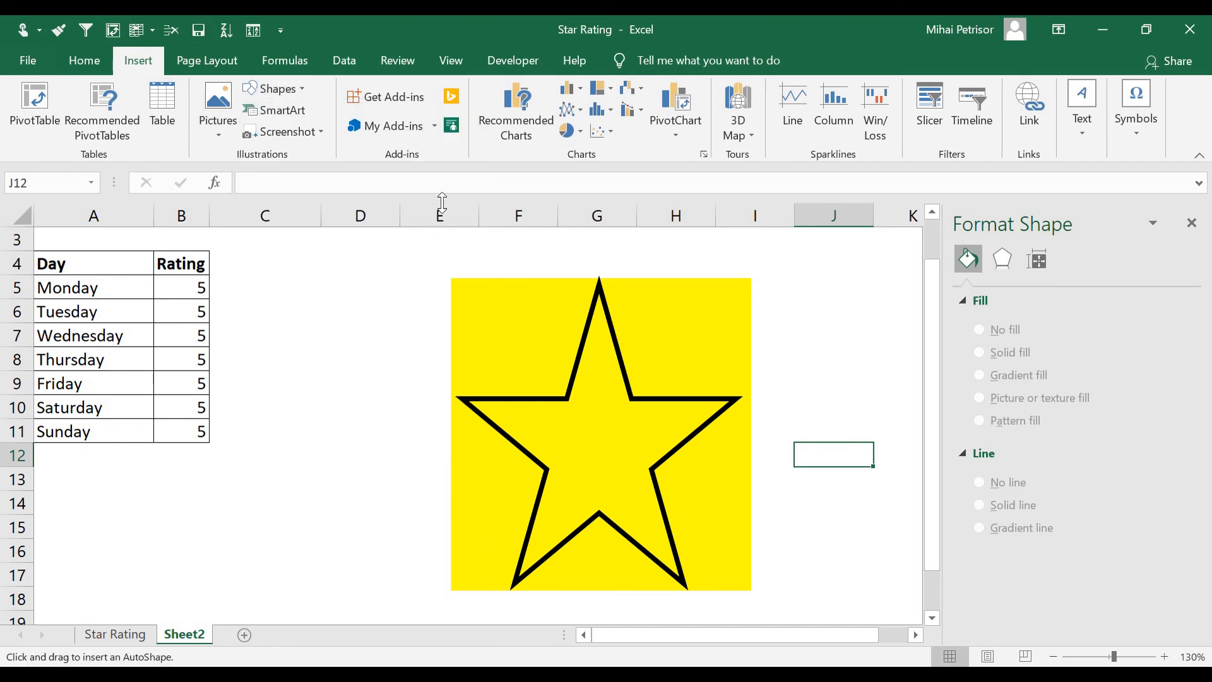
double_click(602, 281)
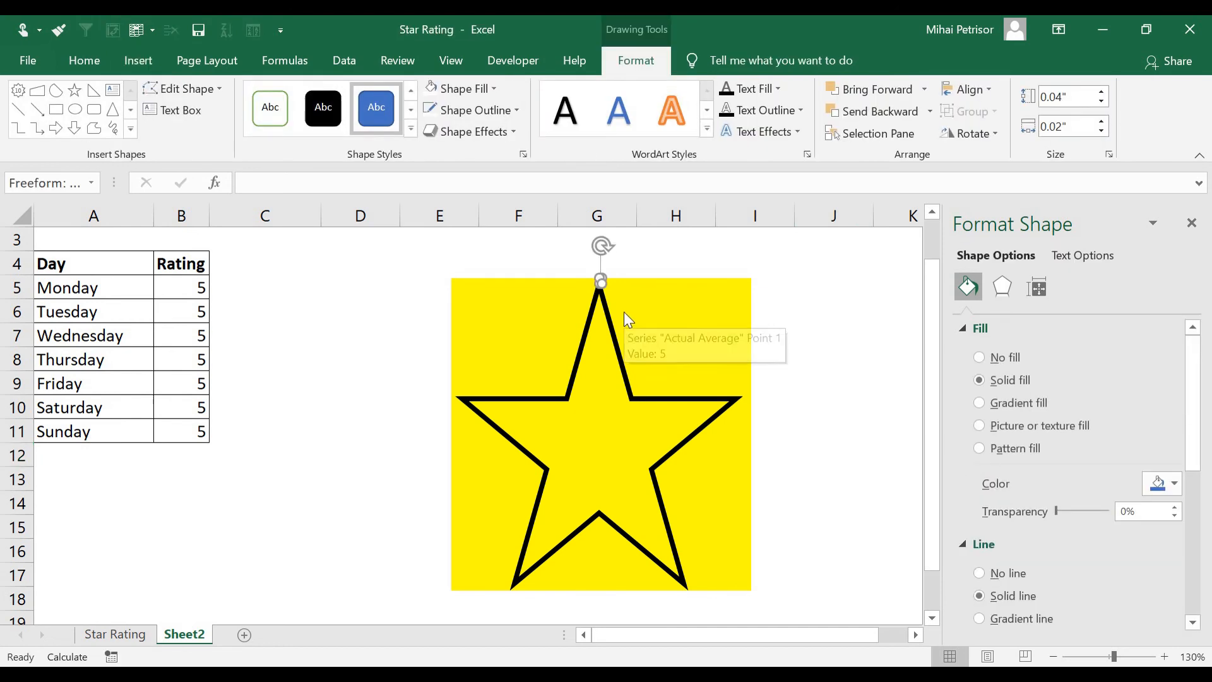
key(Escape)
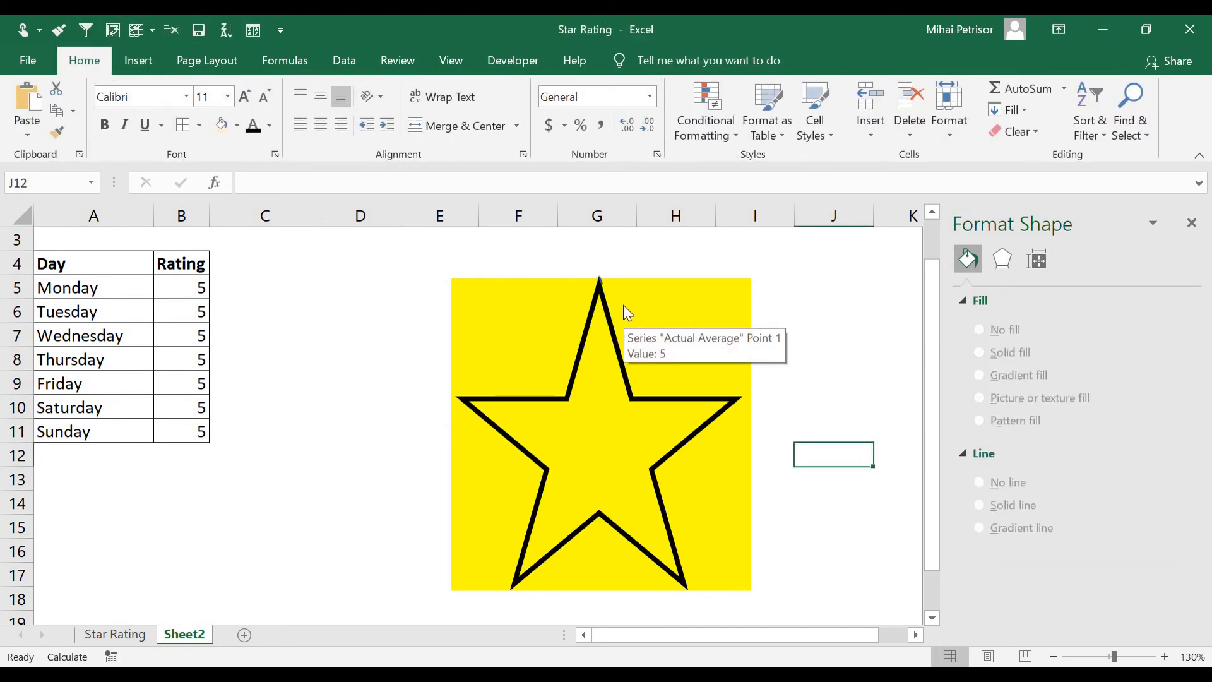
Draw a Freeform mask shape tracing the star's outline and the surrounding chart border, covering the area outside the star
click(130, 60)
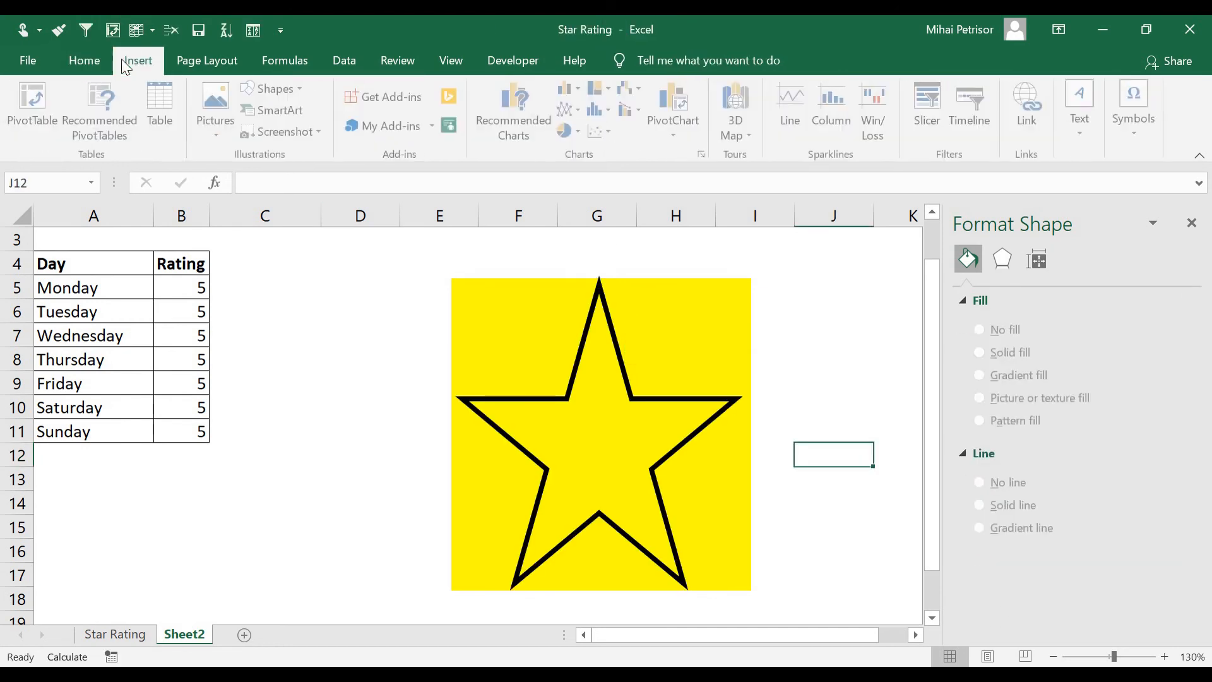
click(293, 88)
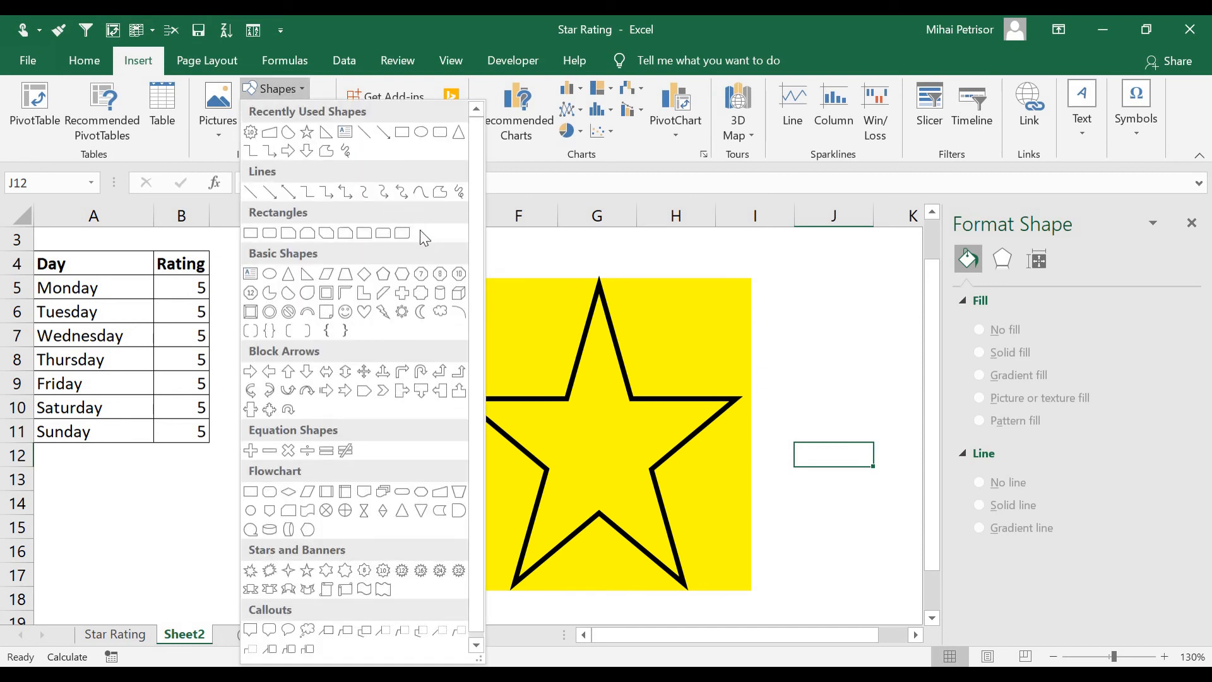
click(441, 193)
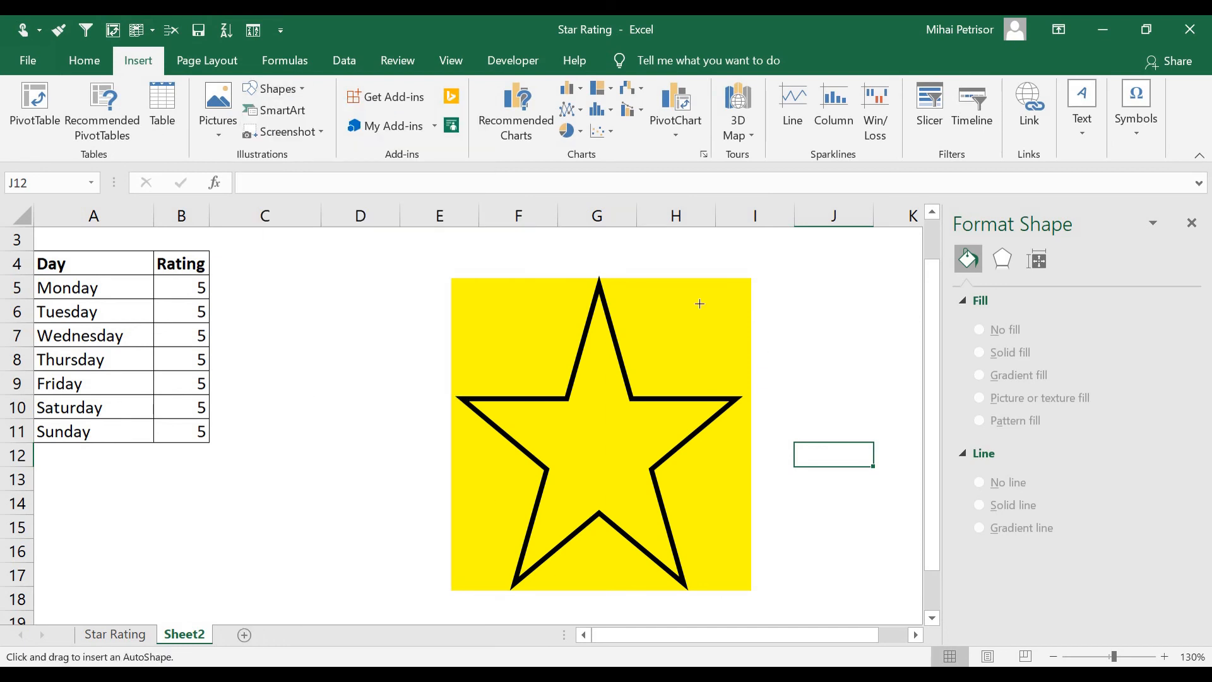
click(599, 277)
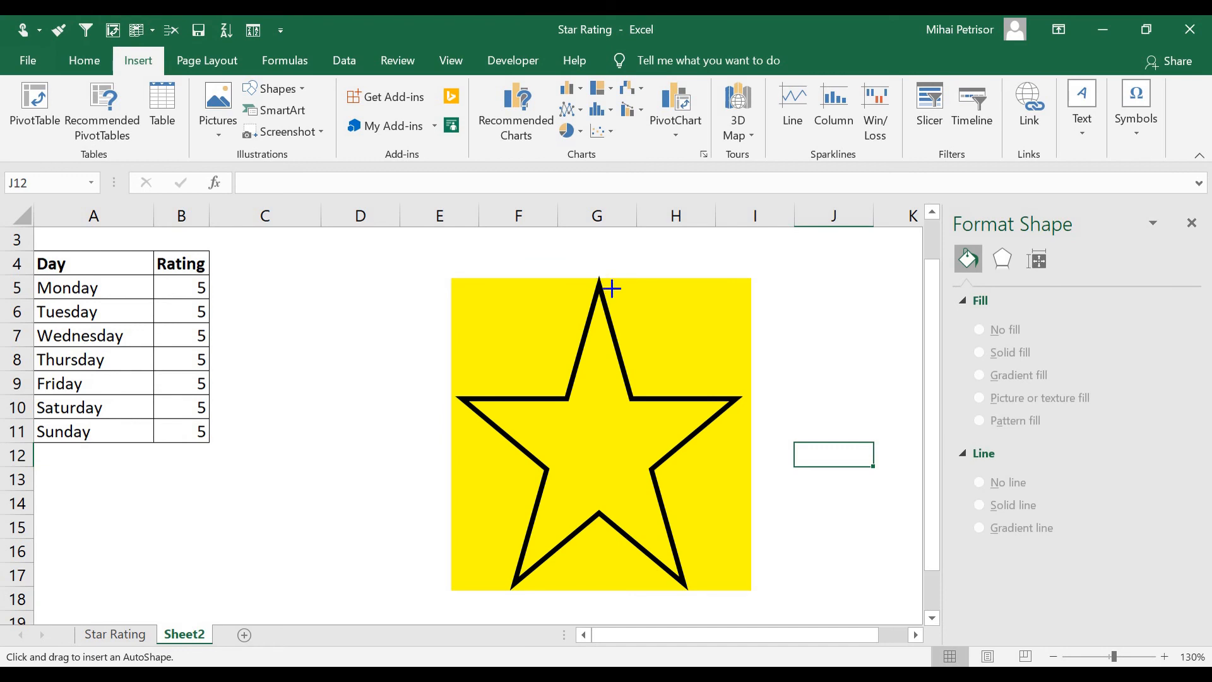
click(632, 396)
click(654, 472)
click(688, 590)
click(599, 516)
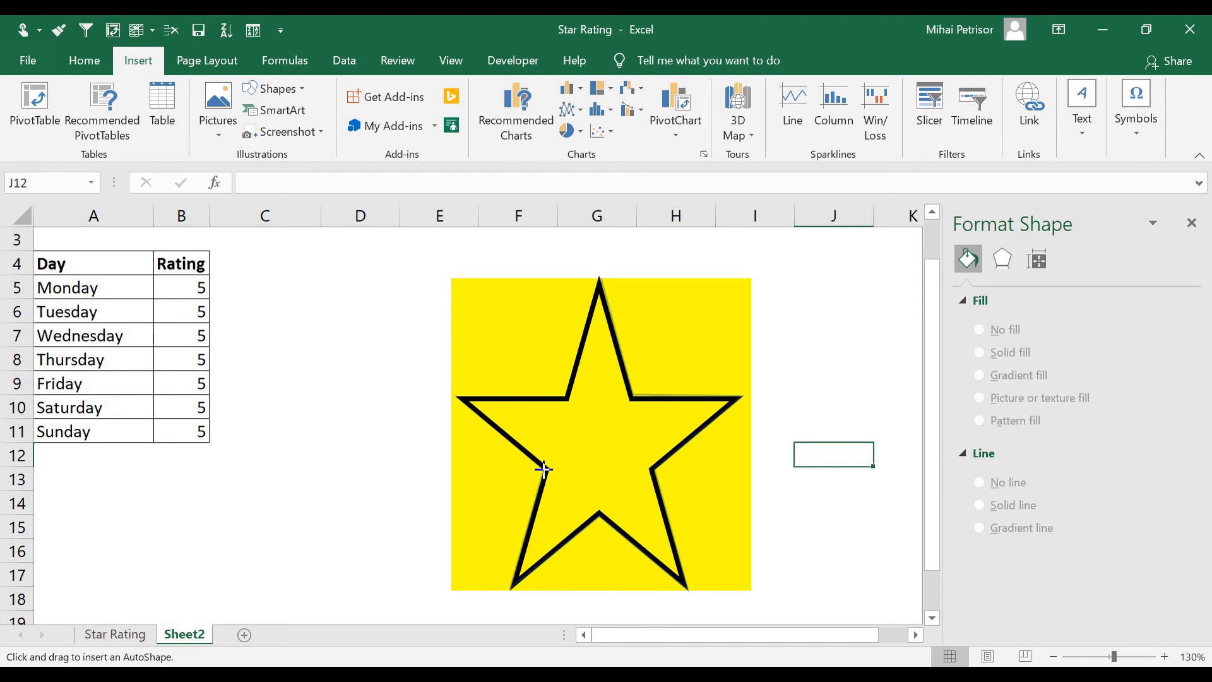
click(544, 470)
click(457, 396)
click(566, 397)
click(596, 278)
click(601, 266)
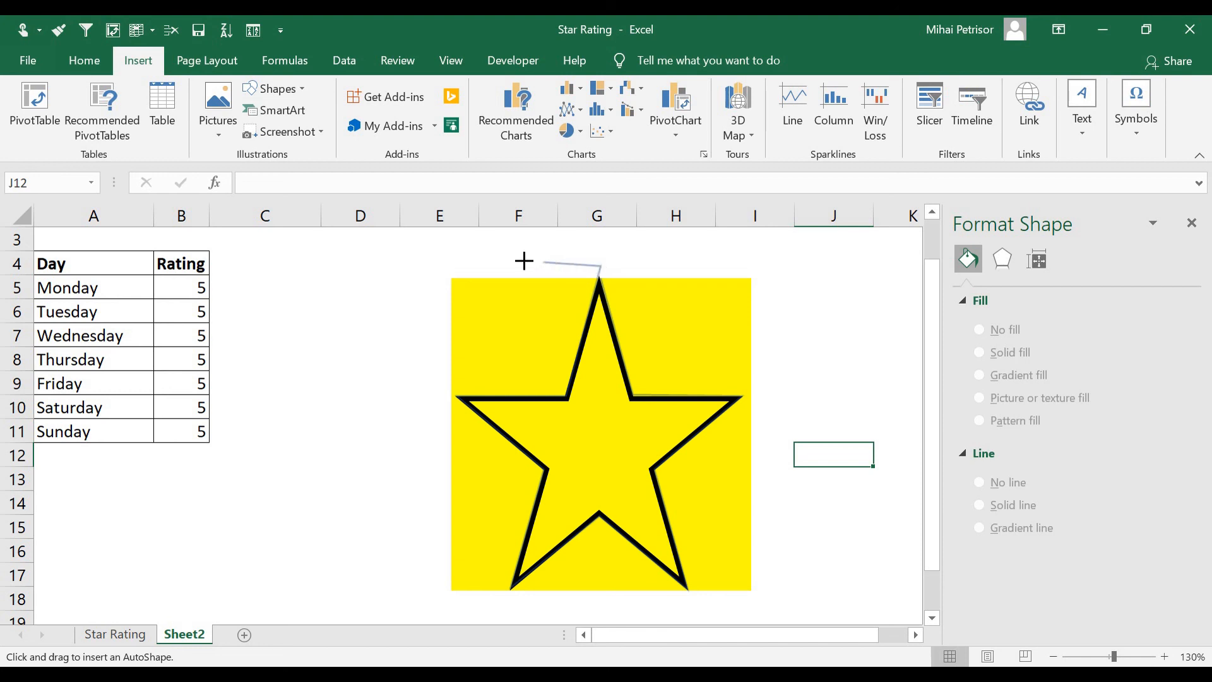
click(440, 269)
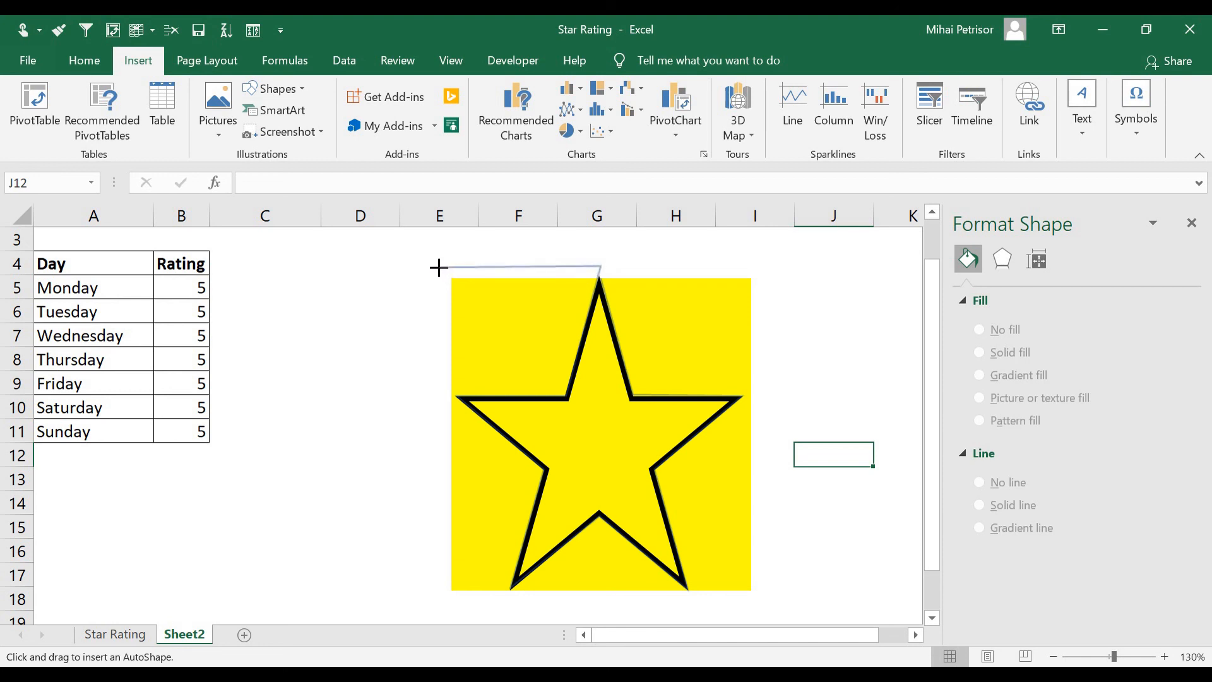
click(438, 605)
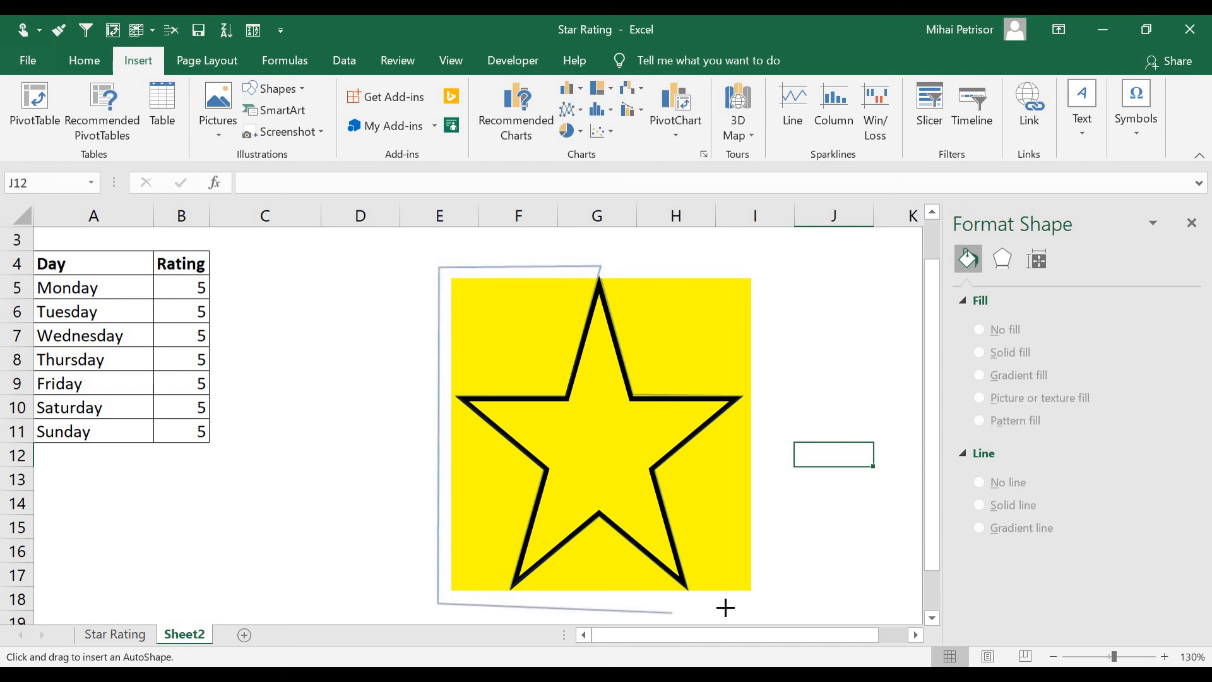
click(758, 601)
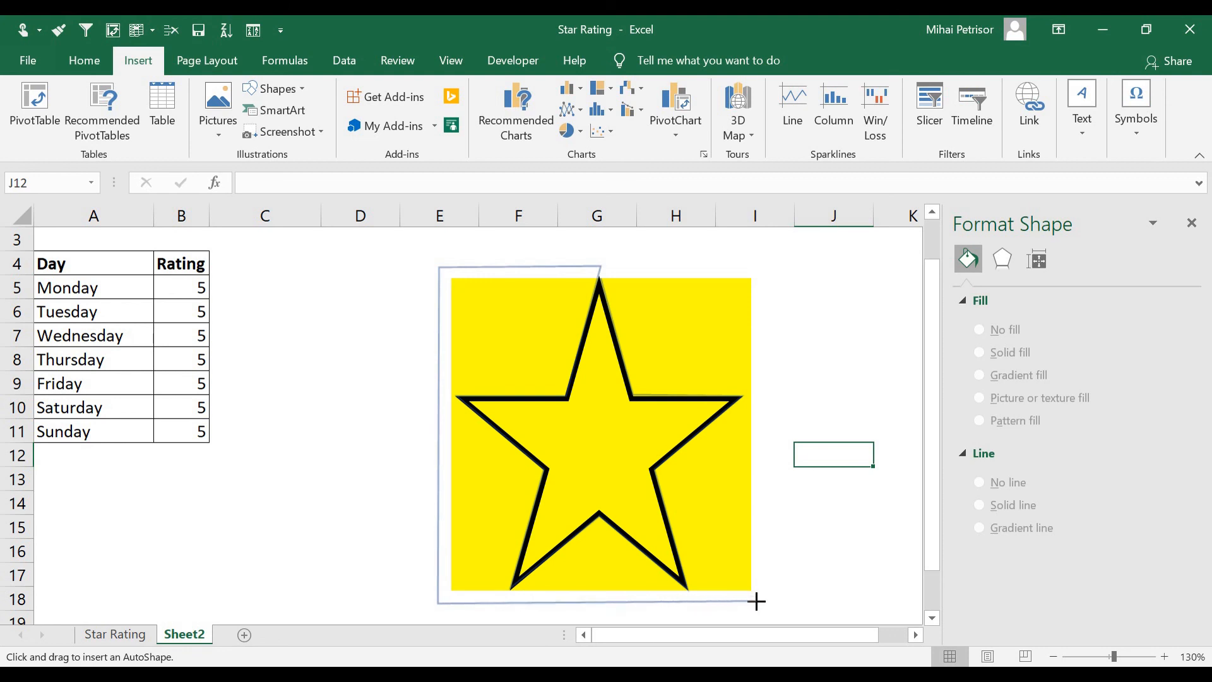
click(755, 265)
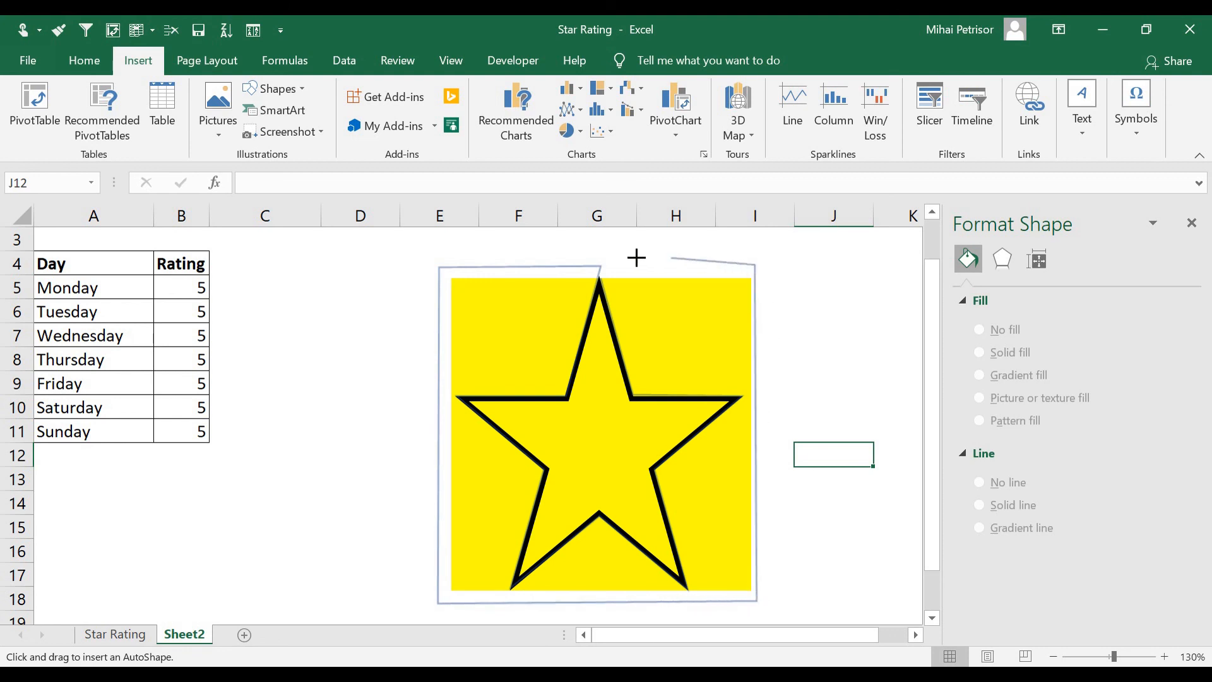
double_click(601, 273)
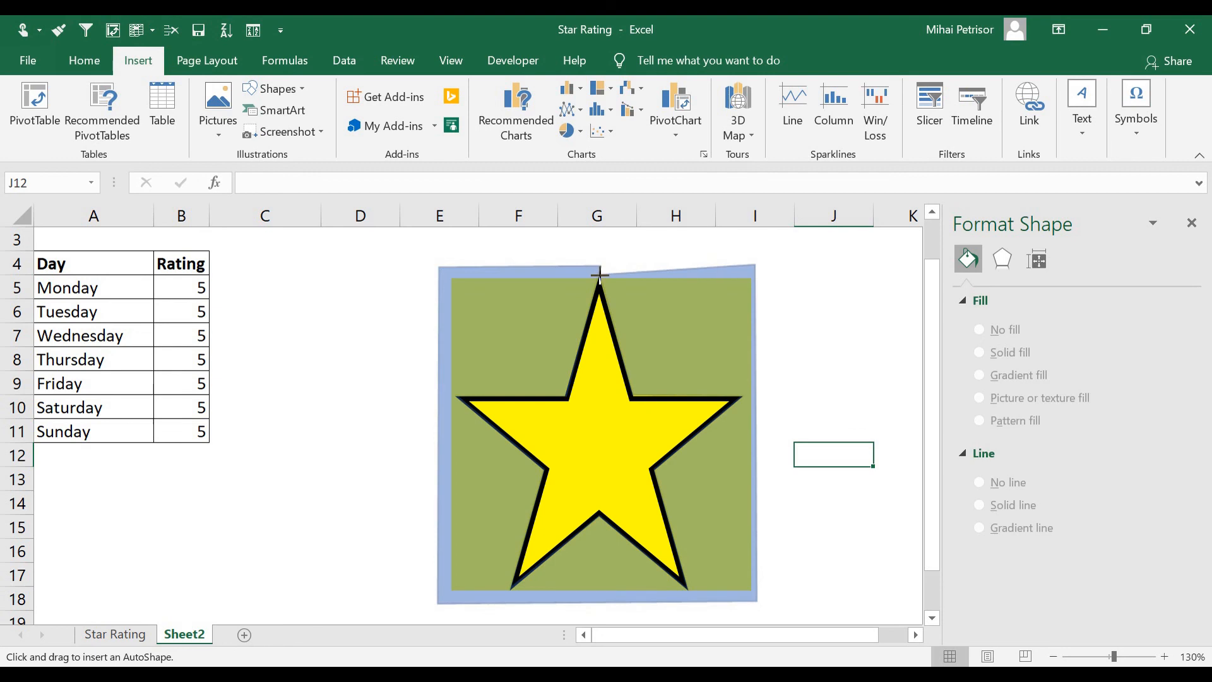
Fill the freeform mask with white, remove its outline, and close the Format Shape pane
click(1164, 483)
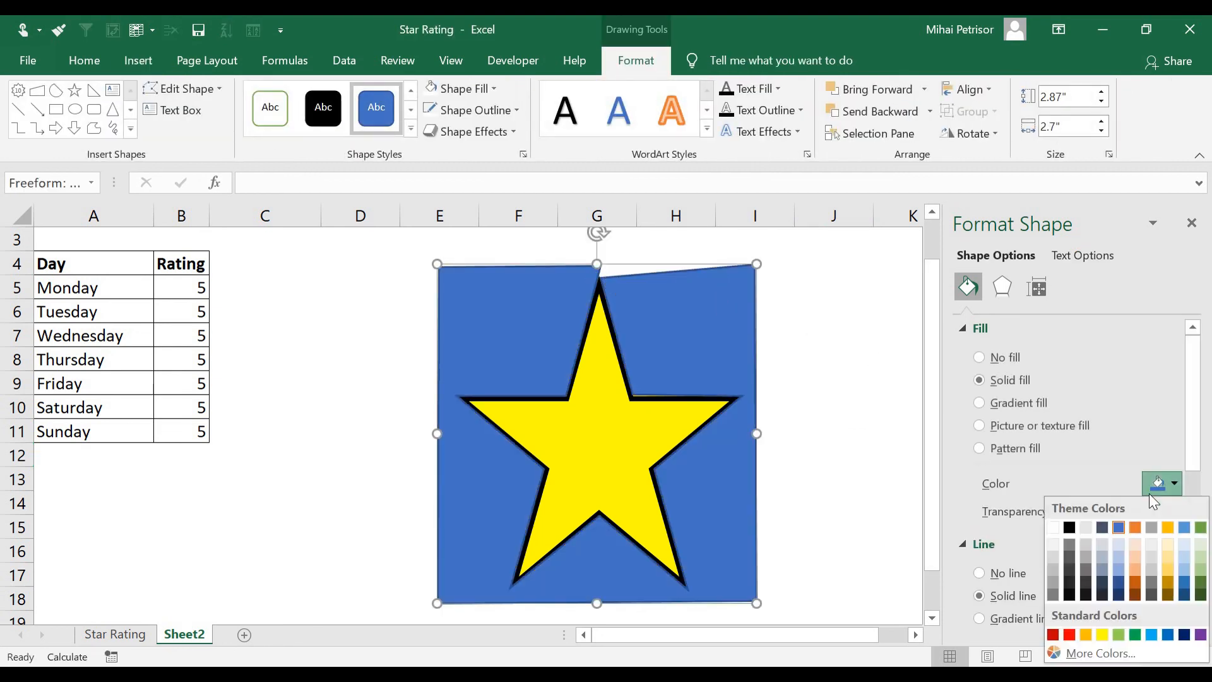
click(1063, 526)
click(1007, 573)
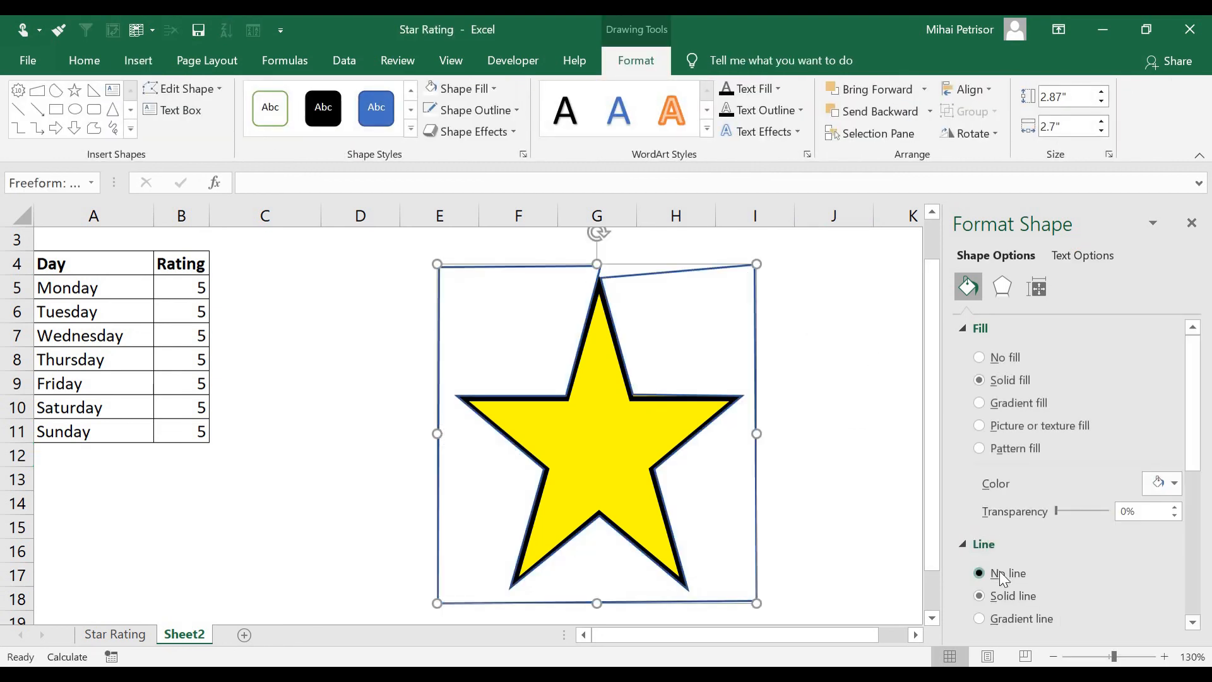
click(853, 395)
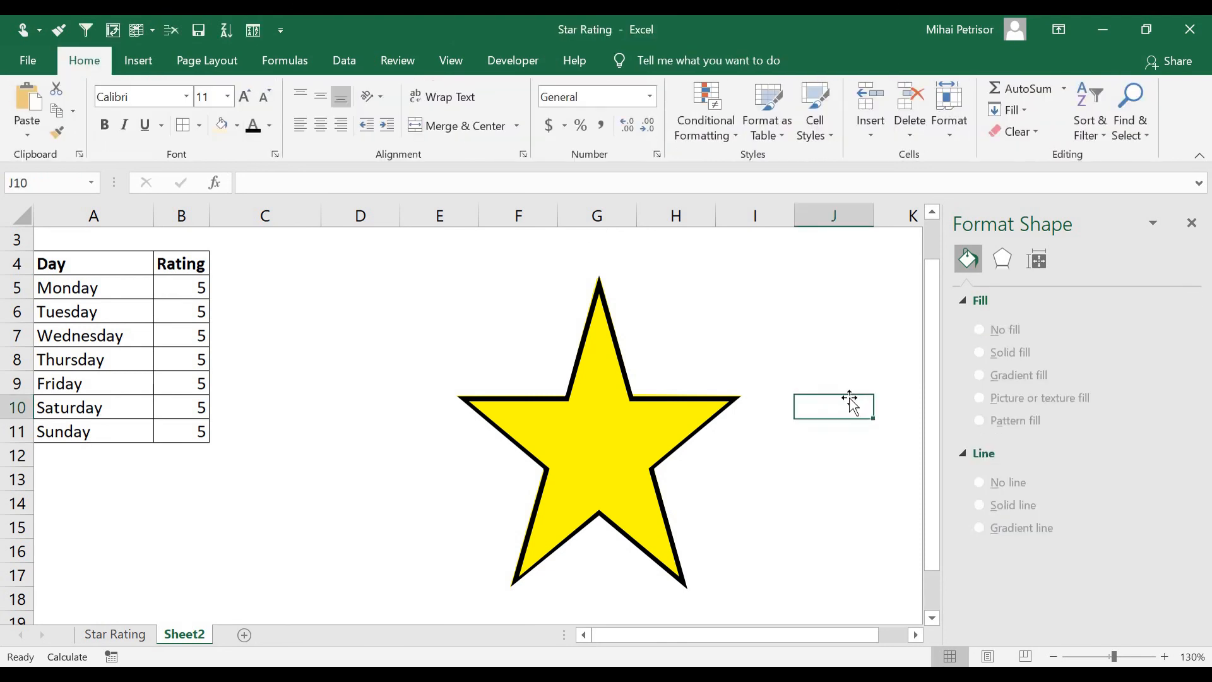
scroll(827, 391, down, 2)
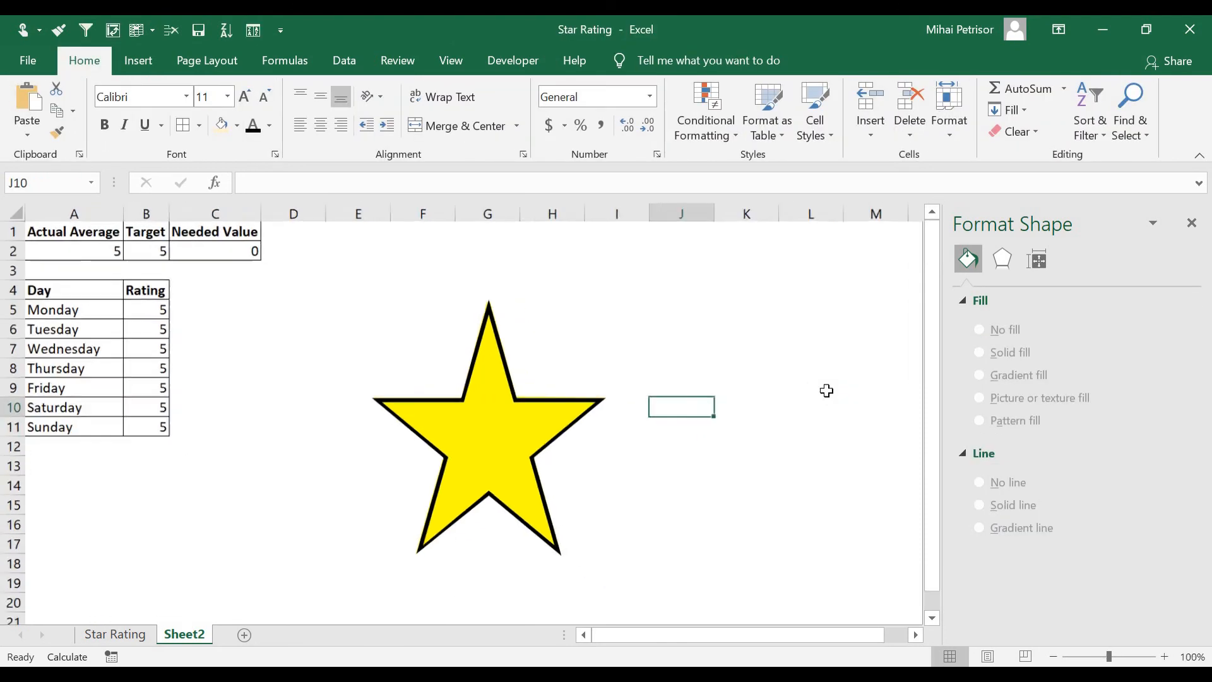
click(1192, 223)
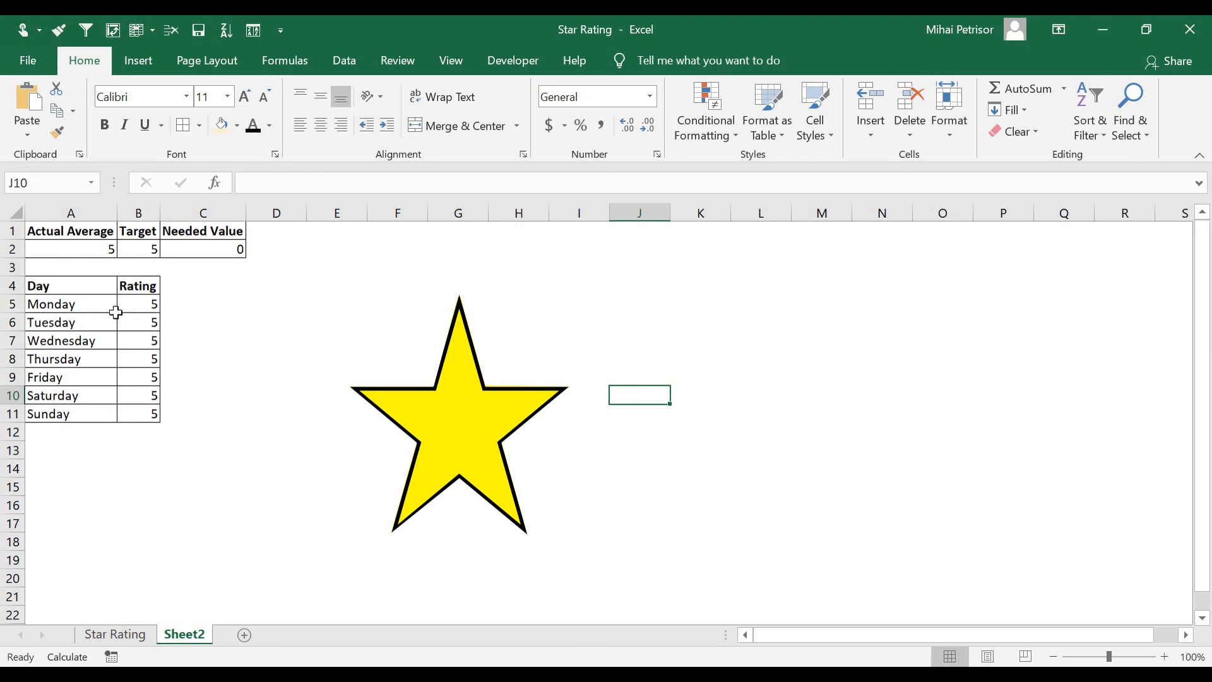
Enter test ratings of 3, 2, 1, 3 and 3 for Tuesday through Saturday
click(134, 324)
text(3)
key(Return)
text(2)
key(Return)
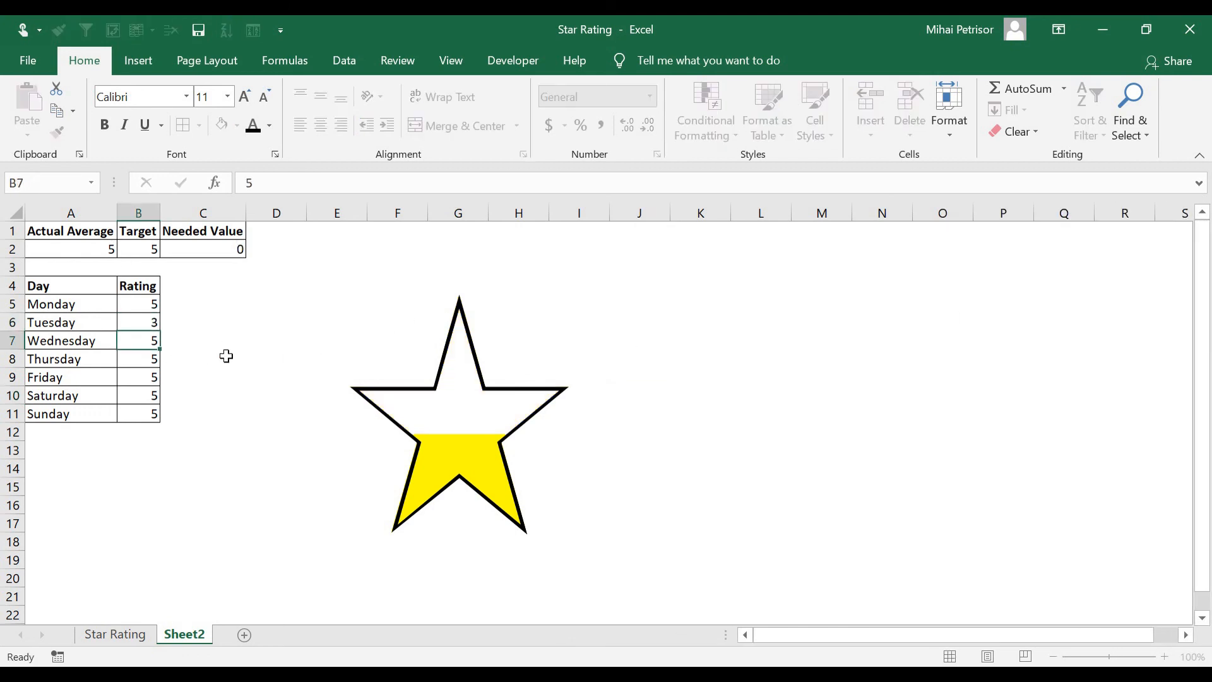
text(1)
key(Return)
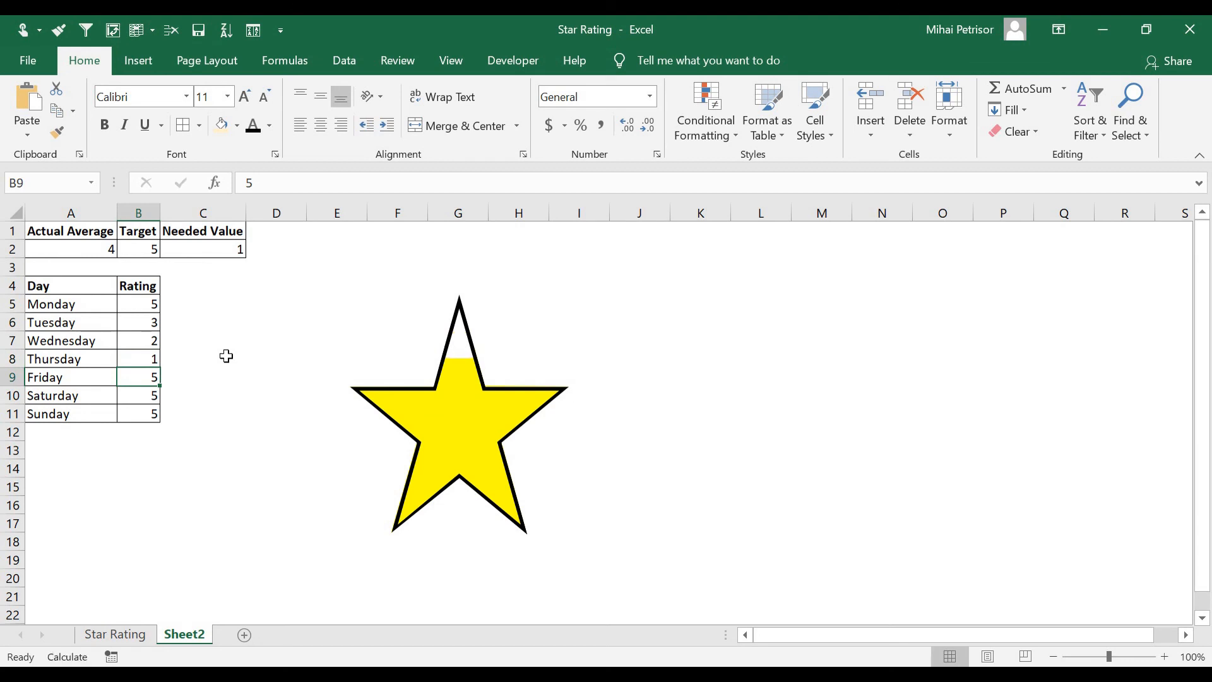
text(3)
key(Return)
text(3)
key(Return)
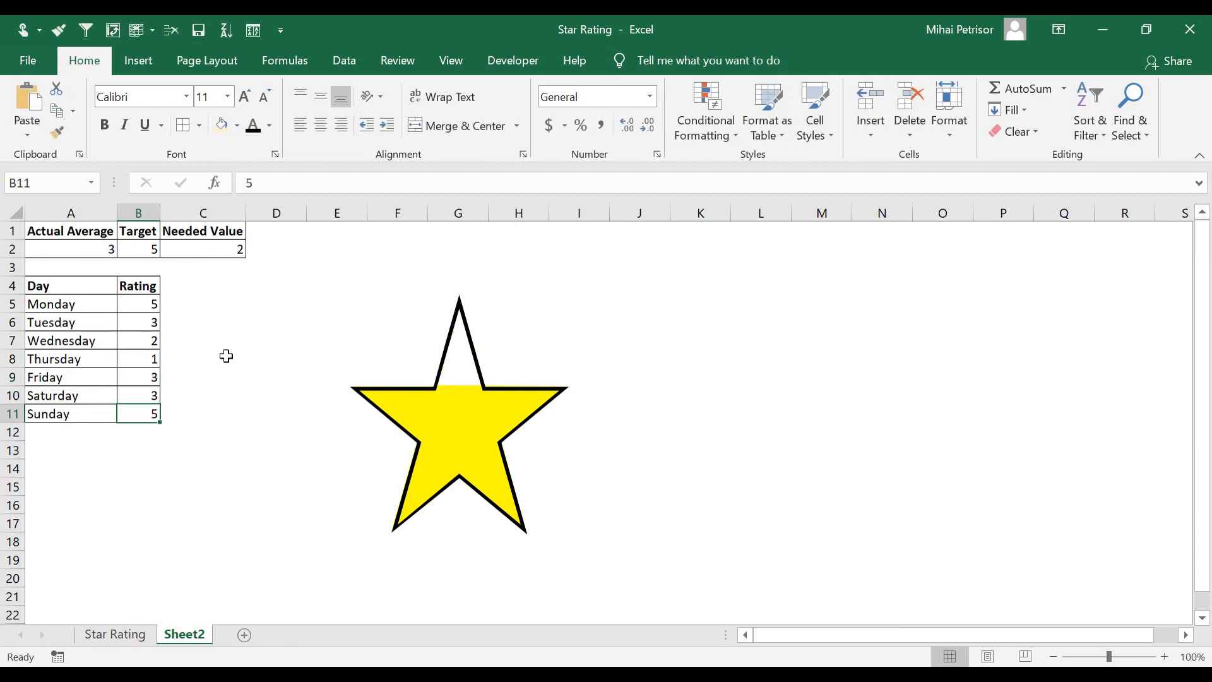
click(250, 507)
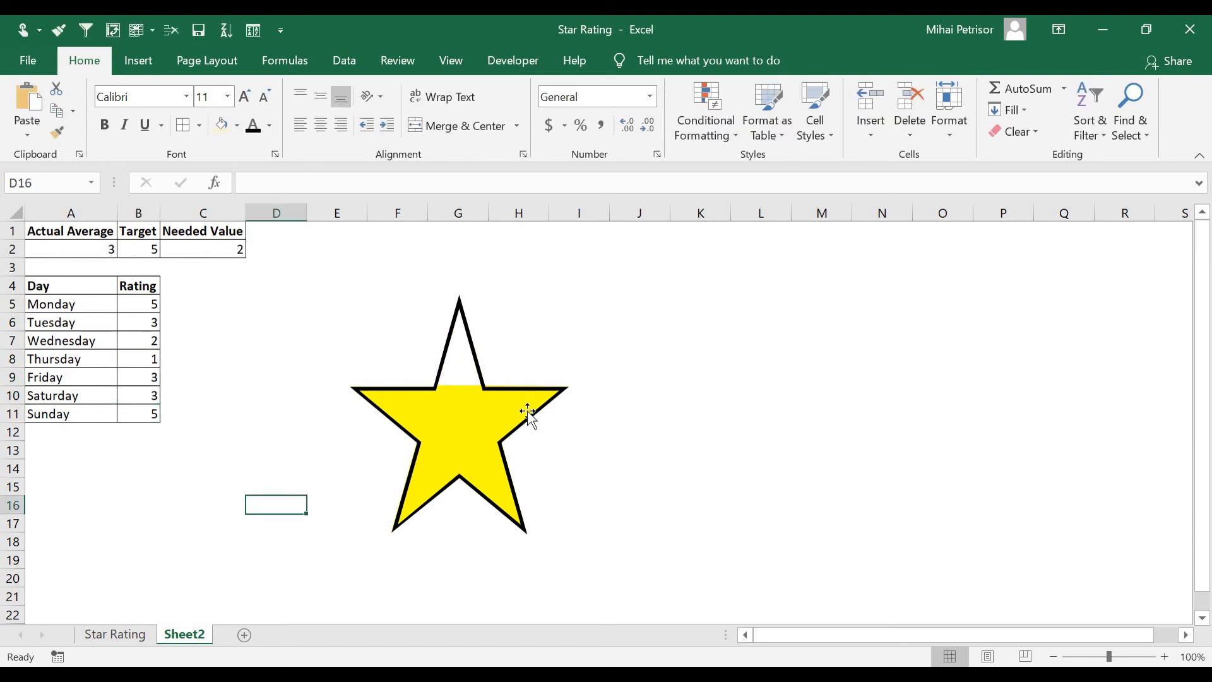